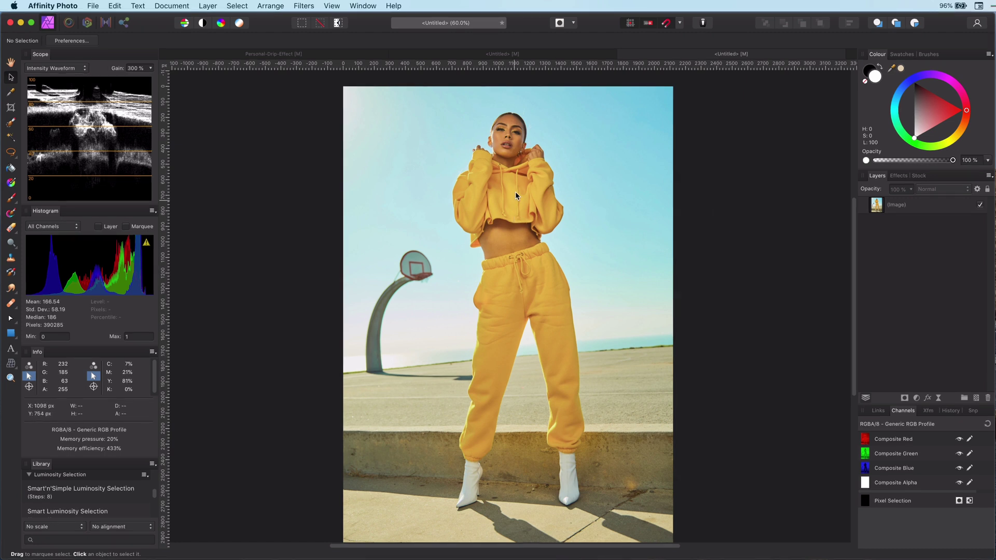
Duplicate the photo layer and paste the prepared silhouette mask above the copies.
{"action": "left_click", "coordinate": [876, 207]}
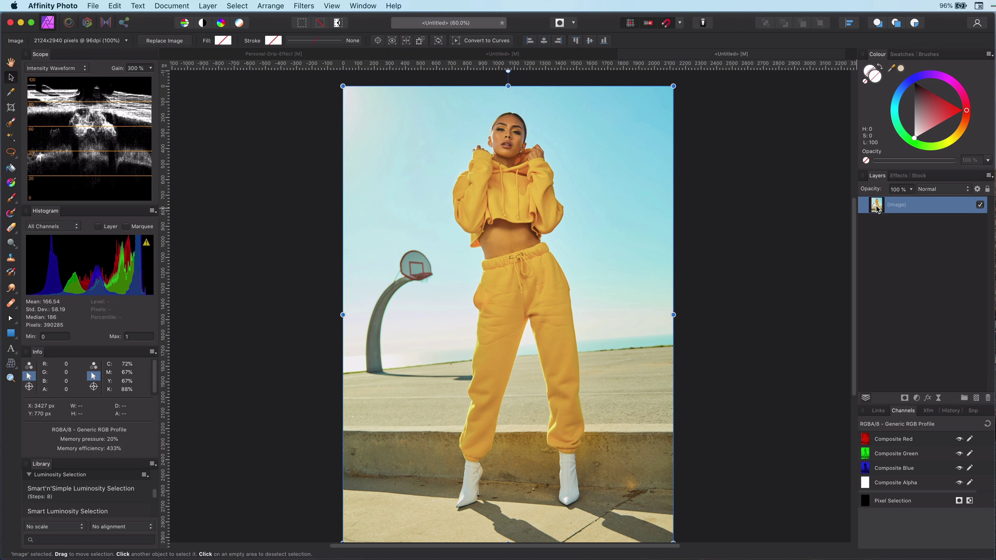
{"action": "key", "text": "super+j"}
{"action": "key", "text": "super+v"}
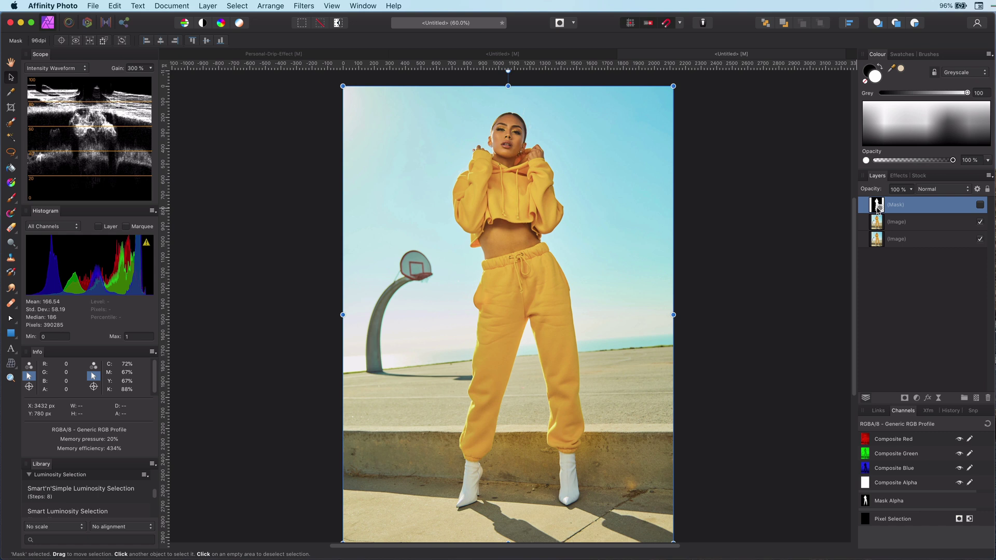
Nest the pasted mask inside the upper photo copy, hide the lower photo and turn the mask on to isolate the woman.
{"action": "left_click_drag", "start_coordinate": [879, 207], "coordinate": [882, 224]}
{"action": "left_click_drag", "start_coordinate": [882, 224], "coordinate": [884, 224]}
{"action": "left_click", "coordinate": [981, 239]}
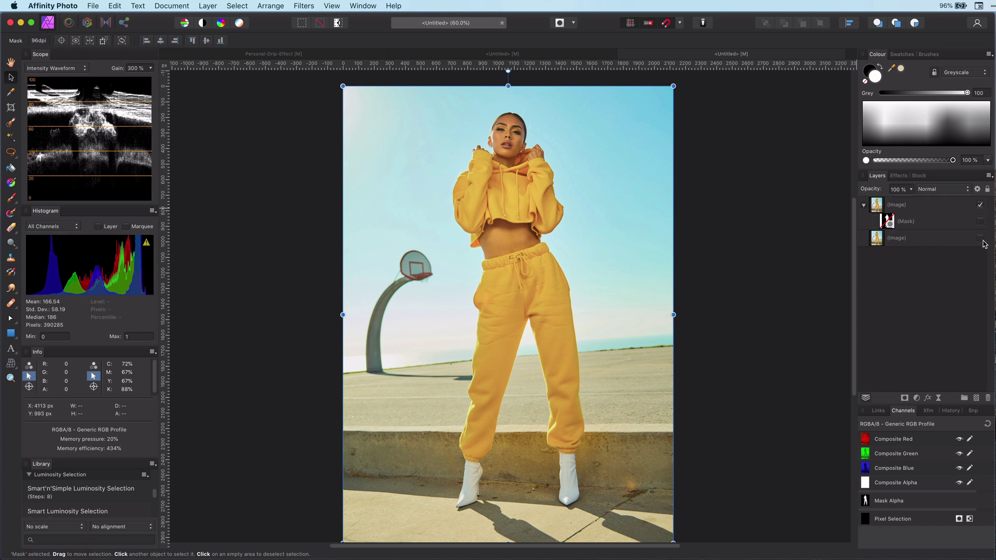
{"action": "left_click", "coordinate": [980, 222]}
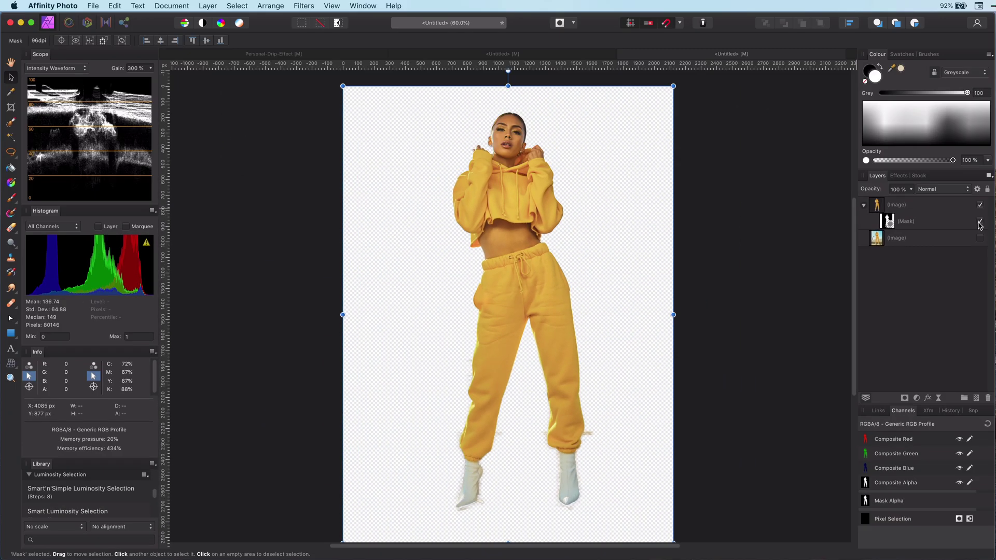
Show the lower photo again and crop the lower part of the canvas away, leaving 2124 x 2135 px.
{"action": "left_click", "coordinate": [885, 218]}
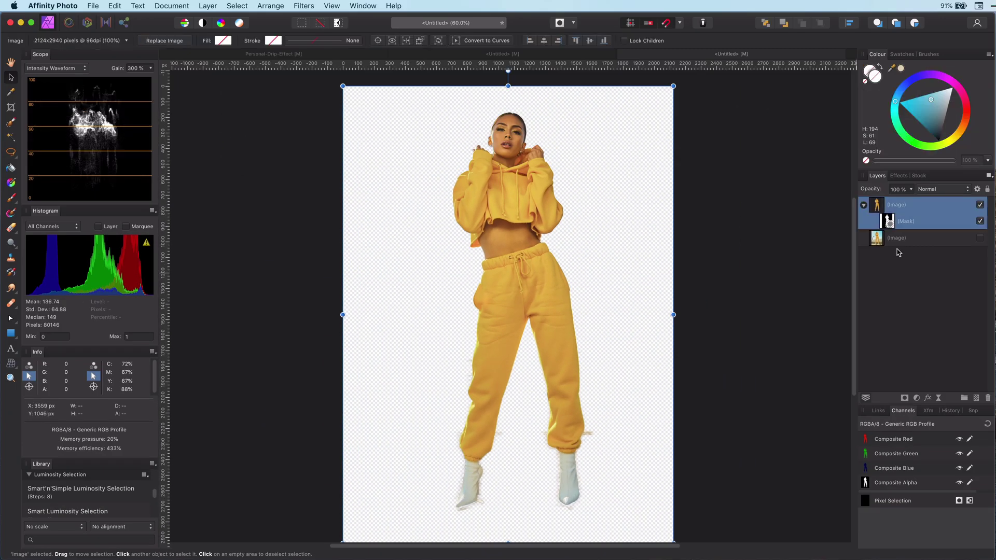
{"action": "key", "text": "c"}
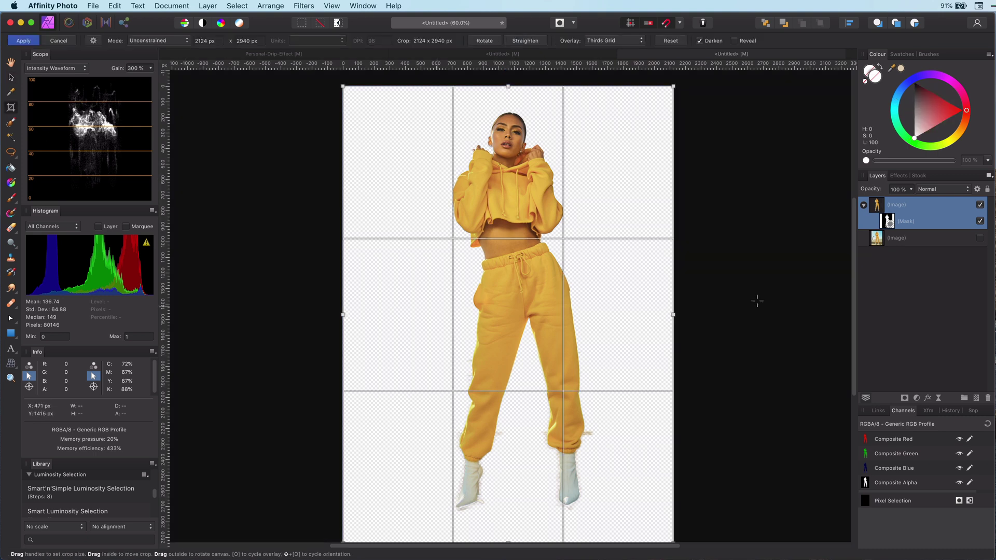
{"action": "left_click", "coordinate": [980, 238]}
{"action": "left_click_drag", "start_coordinate": [508, 541], "coordinate": [509, 417]}
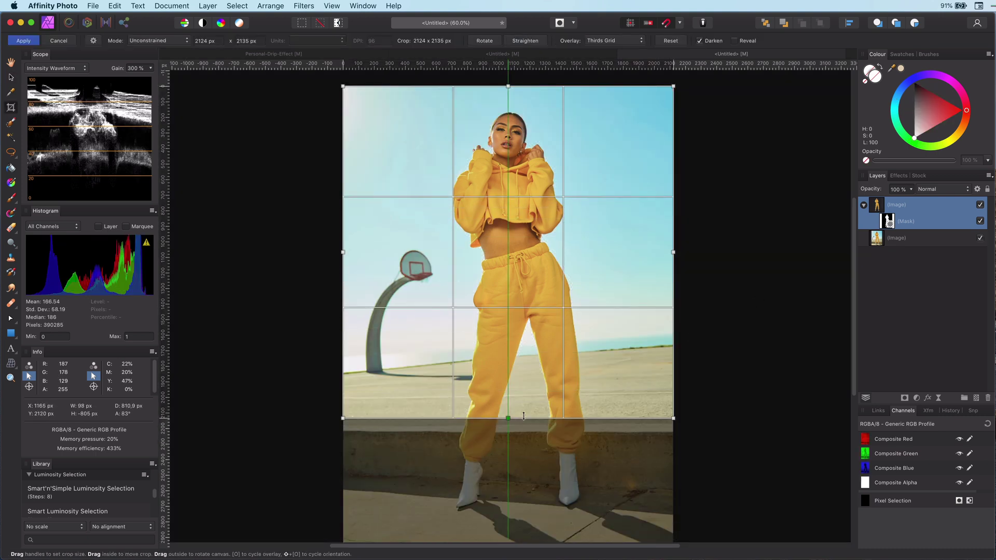
{"action": "key", "text": "h"}
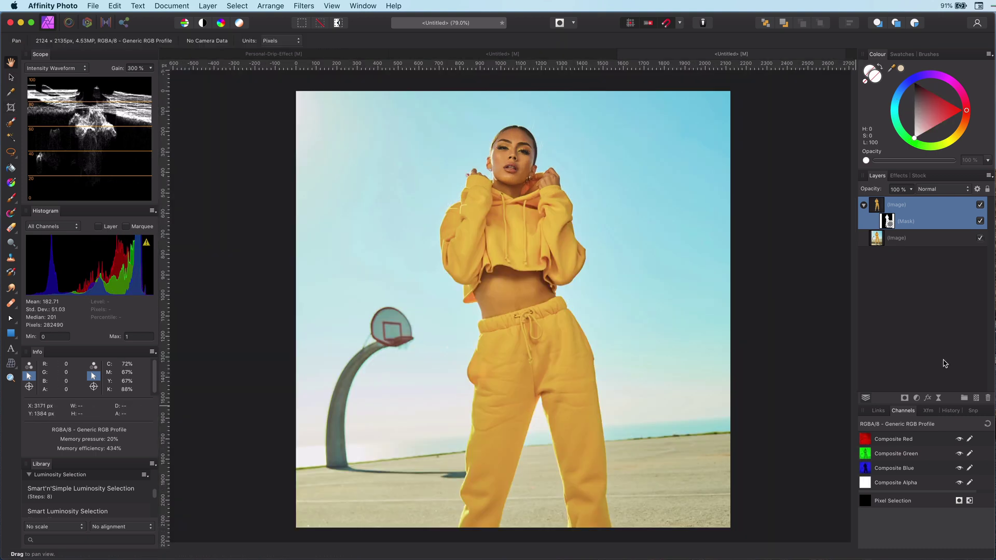
Draw a white rectangle covering the whole canvas and place it between the masked woman and the original photo.
{"action": "left_click", "coordinate": [11, 335]}
{"action": "left_click_drag", "start_coordinate": [290, 85], "coordinate": [732, 528]}
{"action": "left_click_drag", "start_coordinate": [903, 205], "coordinate": [892, 247]}
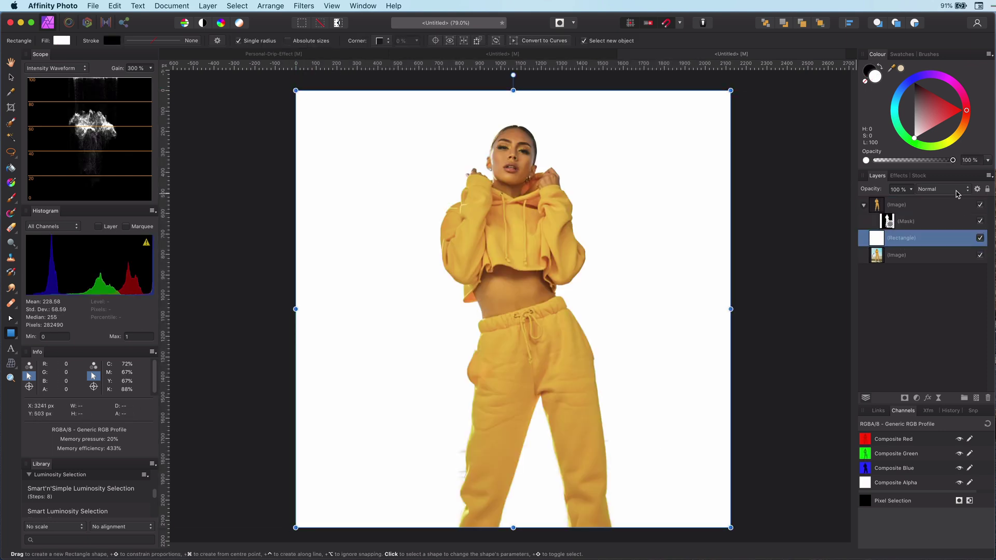
Give the rectangle an elliptical gradient fill from a white centre to a bright cyan outer stop (H 189, S 100, L 50).
{"action": "left_click", "coordinate": [11, 182]}
{"action": "left_click", "coordinate": [118, 41]}
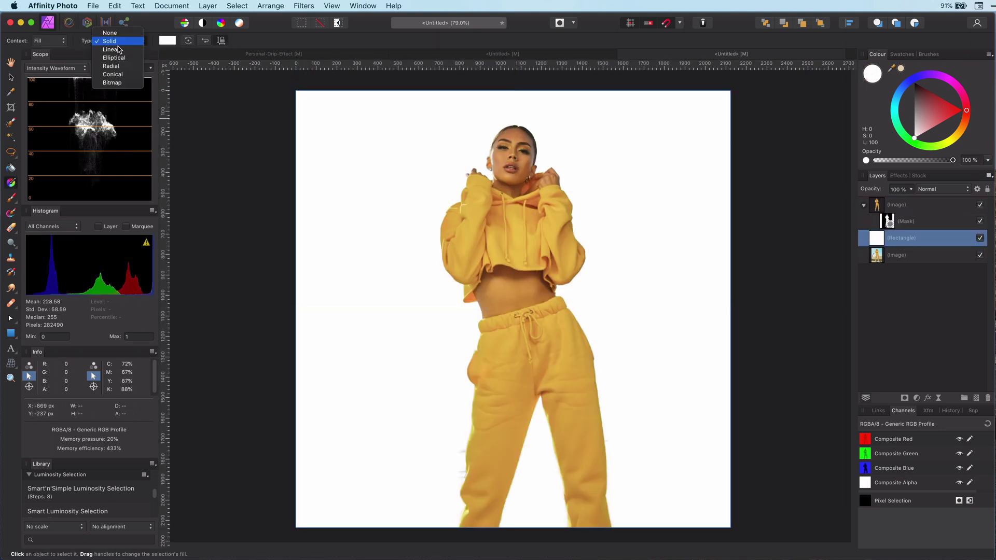
{"action": "left_click", "coordinate": [118, 58]}
{"action": "left_click", "coordinate": [730, 310]}
{"action": "left_click", "coordinate": [895, 102]}
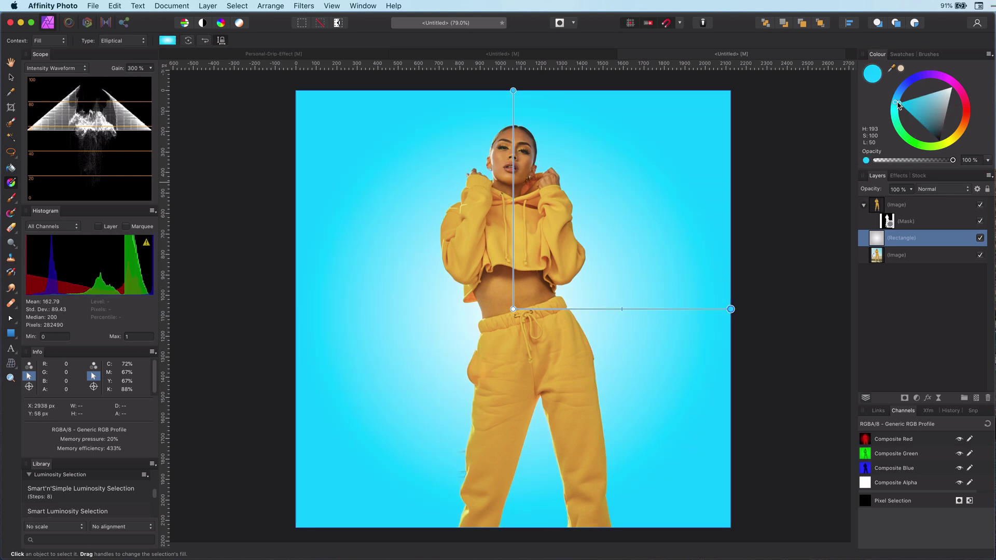
{"action": "left_click", "coordinate": [913, 109]}
{"action": "left_click_drag", "start_coordinate": [914, 111], "coordinate": [897, 105]}
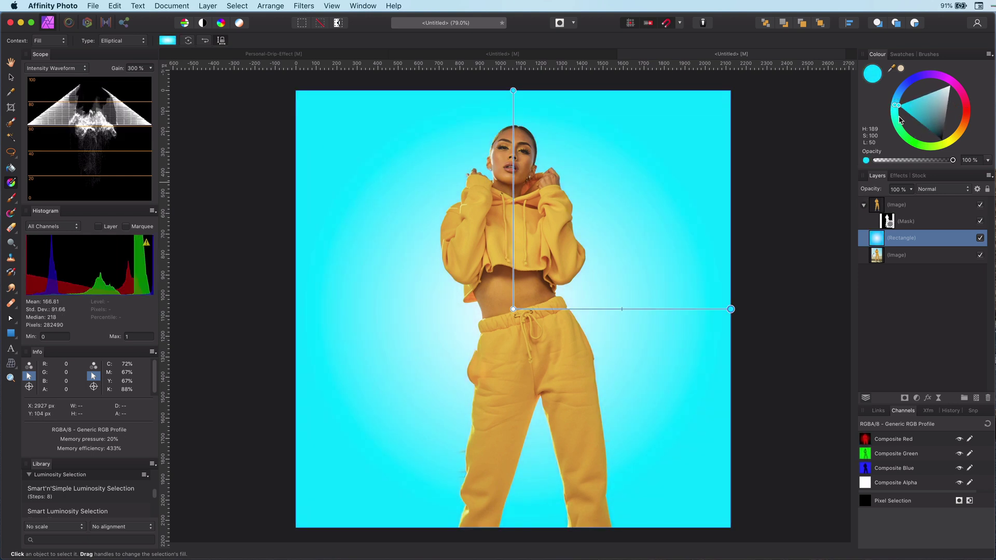
Shift the gradient's midpoint slightly outward and lighten its cyan outer stop to a lightness of 55.
{"action": "left_click", "coordinate": [513, 310]}
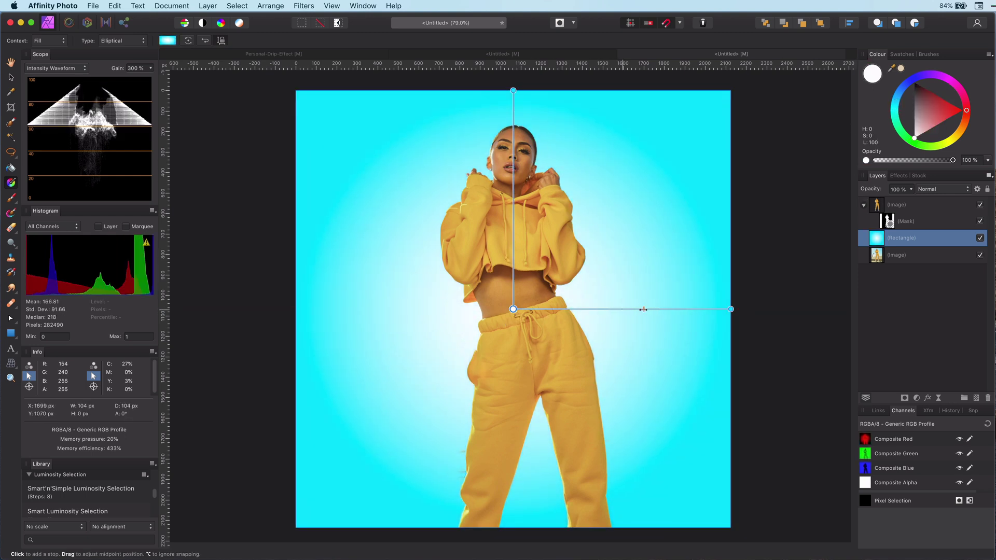
{"action": "left_click_drag", "start_coordinate": [622, 309], "coordinate": [631, 309]}
{"action": "left_click", "coordinate": [731, 310]}
{"action": "left_click_drag", "start_coordinate": [896, 105], "coordinate": [887, 104]}
{"action": "left_click_drag", "start_coordinate": [899, 105], "coordinate": [904, 103]}
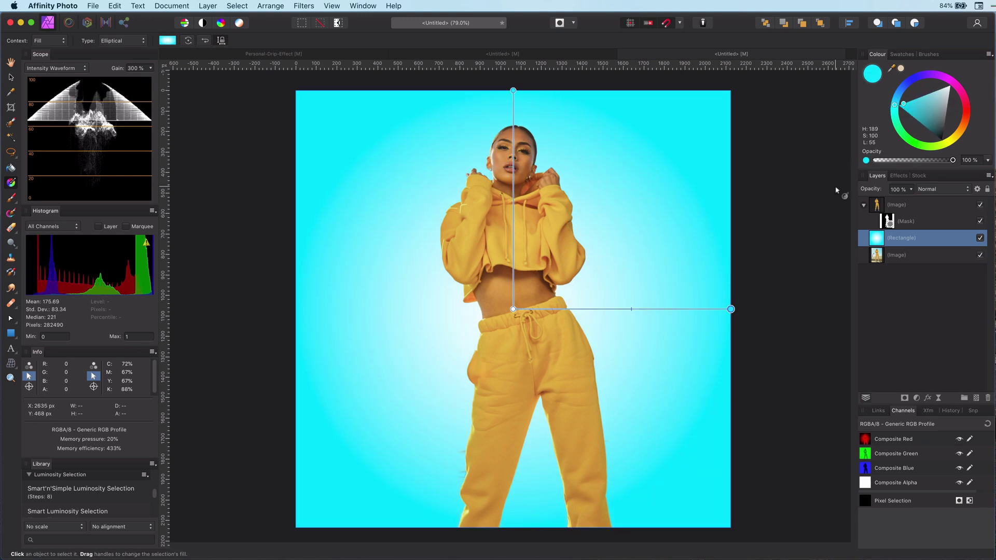
Paste the NicePng dripping-paint image as a new top layer and make it visible.
{"action": "left_click", "coordinate": [900, 206]}
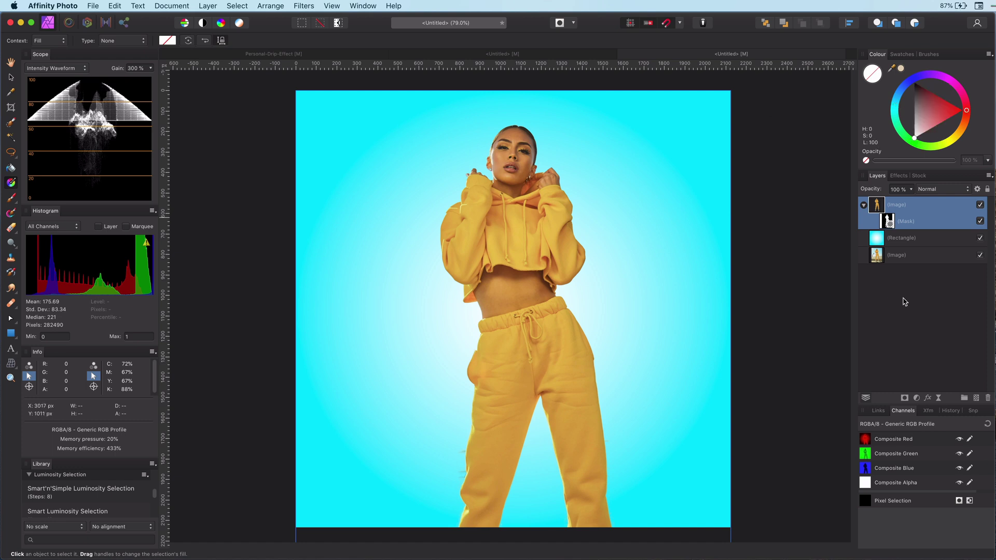
{"action": "left_click", "coordinate": [903, 299]}
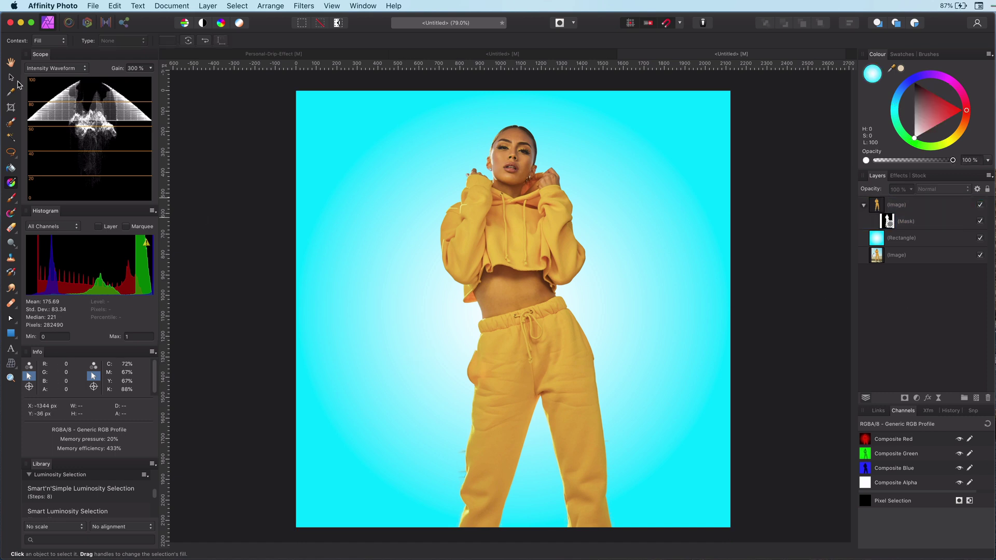
{"action": "key", "text": "v"}
{"action": "key", "text": "super+v"}
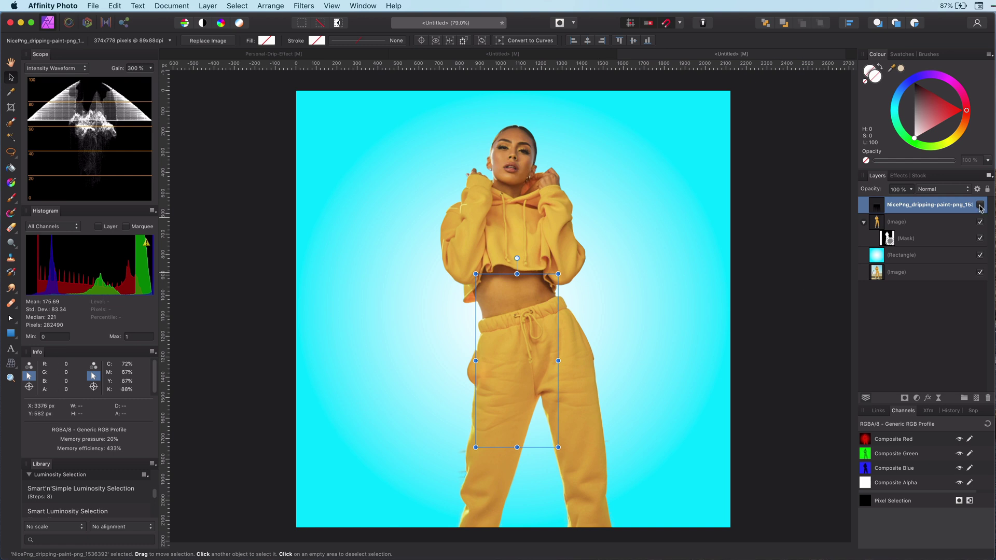
{"action": "left_click", "coordinate": [981, 205]}
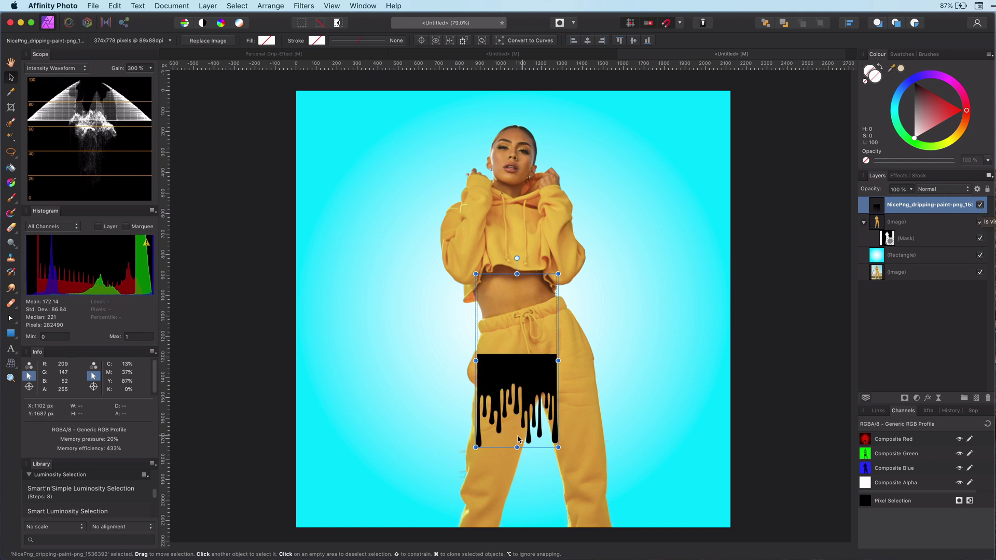
Enlarge the dripping-paint image to about the hips' width and position it over the upper legs, just below the waistband.
{"action": "left_click_drag", "start_coordinate": [516, 376], "coordinate": [518, 367]}
{"action": "left_click_drag", "start_coordinate": [561, 438], "coordinate": [605, 481]}
{"action": "left_click_drag", "start_coordinate": [516, 410], "coordinate": [514, 383]}
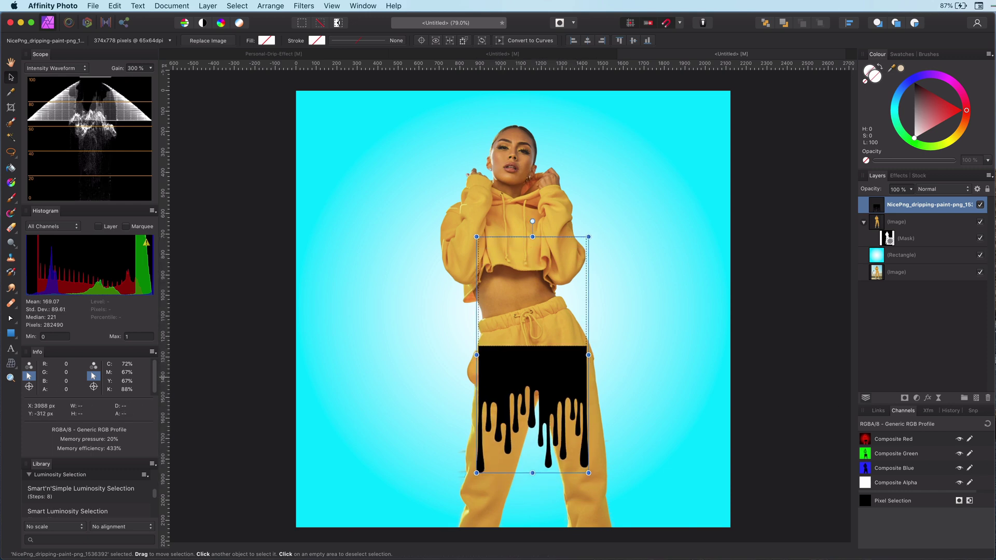
{"action": "scroll", "coordinate": [496, 365], "scroll_direction": "up", "scroll_amount": 5}
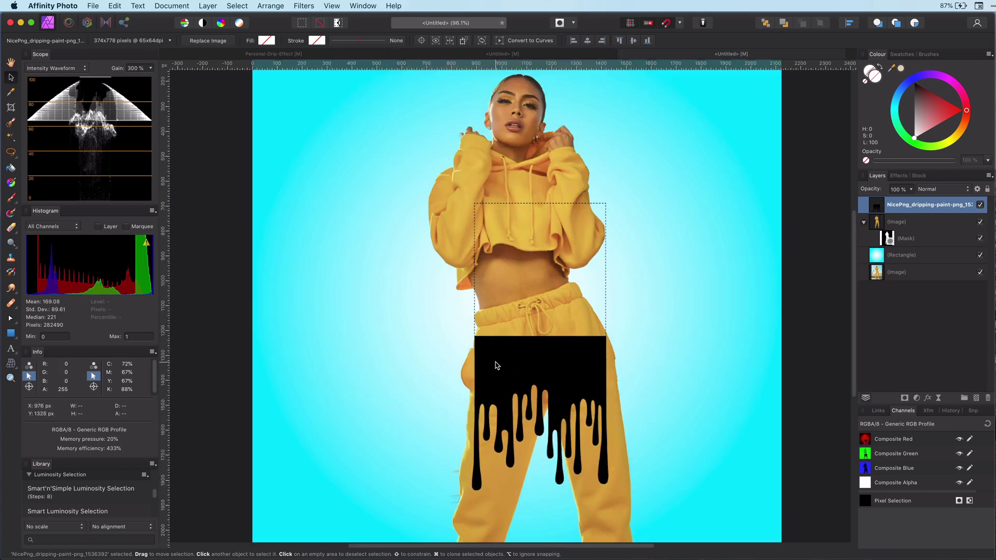
{"action": "left_click_drag", "start_coordinate": [509, 357], "coordinate": [509, 356]}
{"action": "left_click_drag", "start_coordinate": [686, 95], "coordinate": [698, 75]}
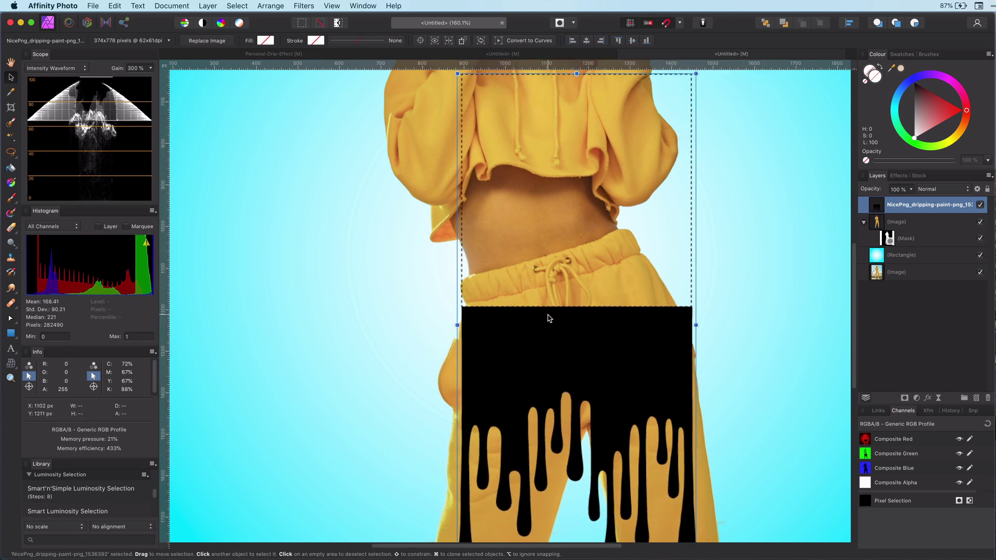
{"action": "left_click_drag", "start_coordinate": [549, 318], "coordinate": [550, 328]}
{"action": "scroll", "coordinate": [550, 328], "scroll_direction": "down", "scroll_amount": 5}
{"action": "scroll", "coordinate": [549, 329], "scroll_direction": "up", "scroll_amount": 5}
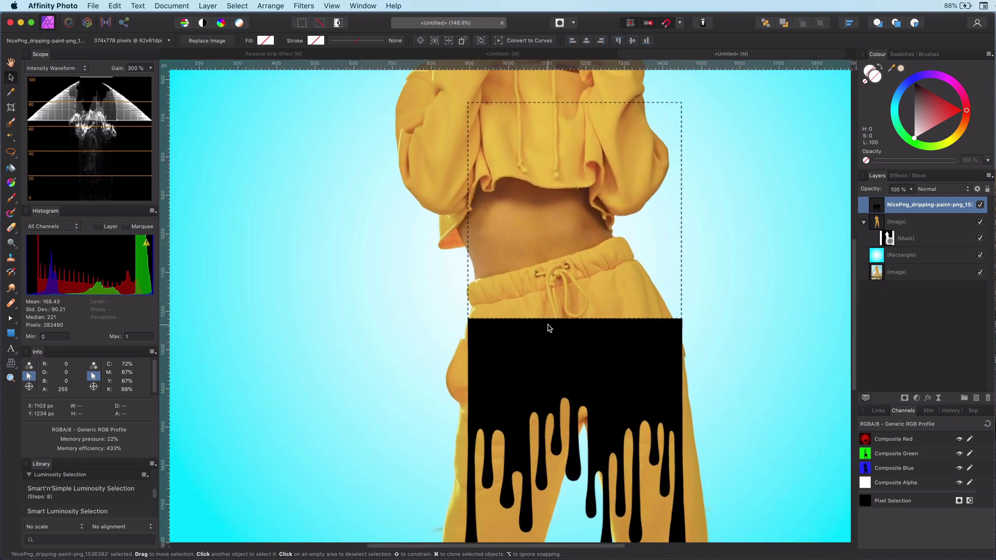
Put the masked photo of the woman into its own group.
{"action": "left_click", "coordinate": [737, 322]}
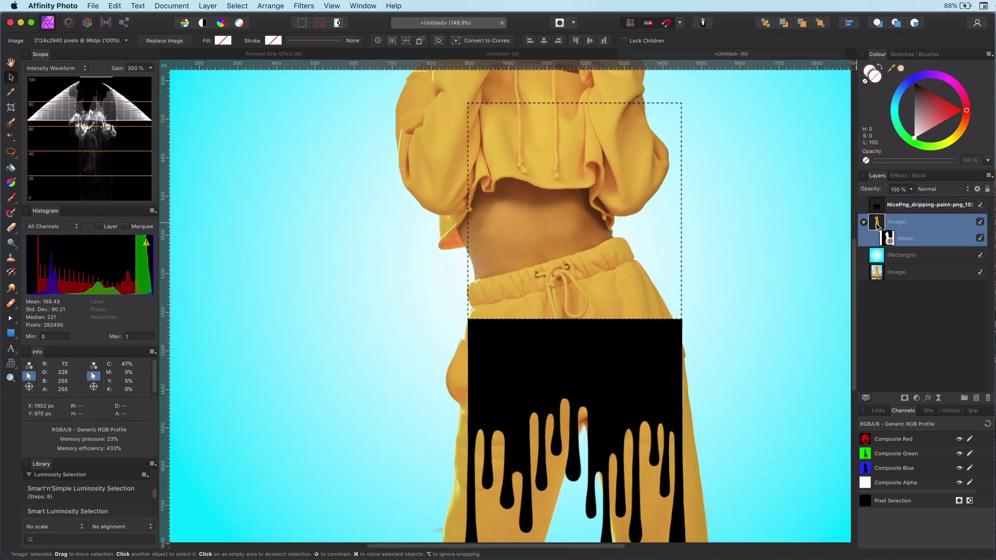
{"action": "key", "text": "super+g"}
{"action": "key", "text": "super+z"}
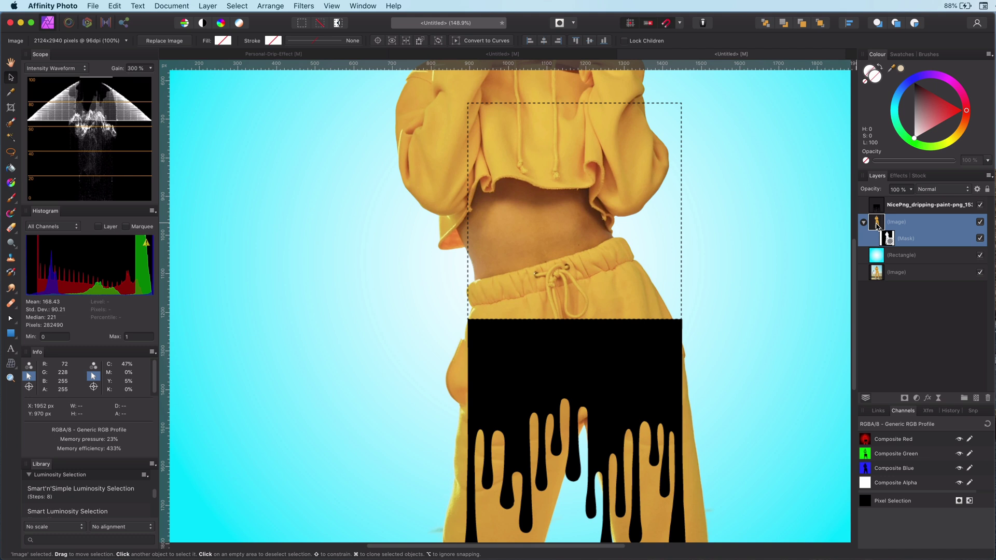
{"action": "key", "text": "super+g"}
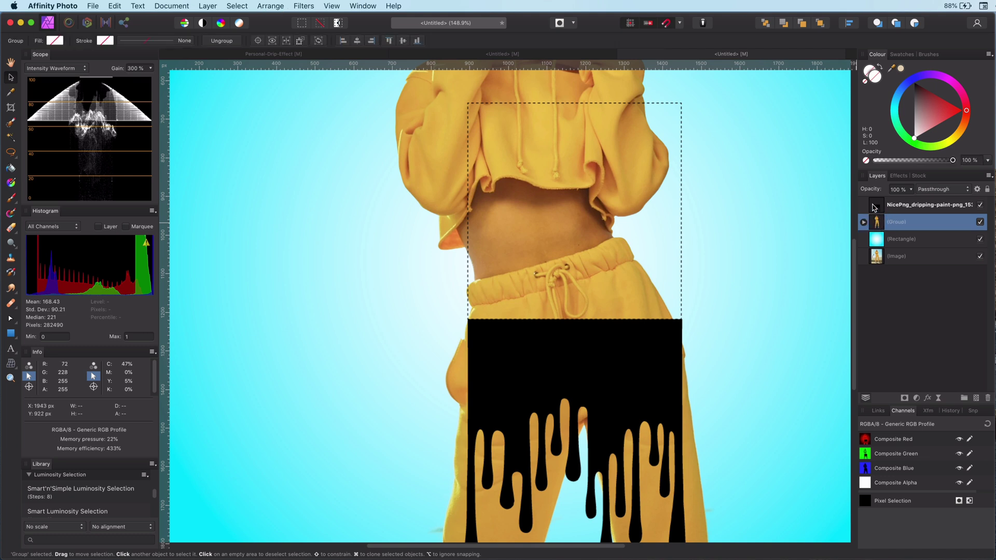
Invert the dripping-paint layer to white and flood-fill the empty area around it with black.
{"action": "left_click", "coordinate": [878, 213]}
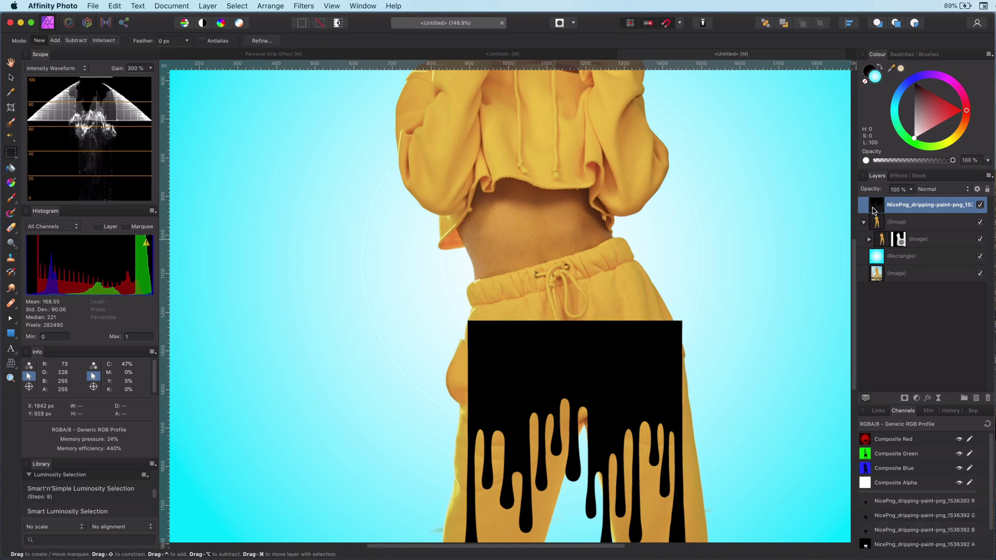
{"action": "key", "text": "super+i"}
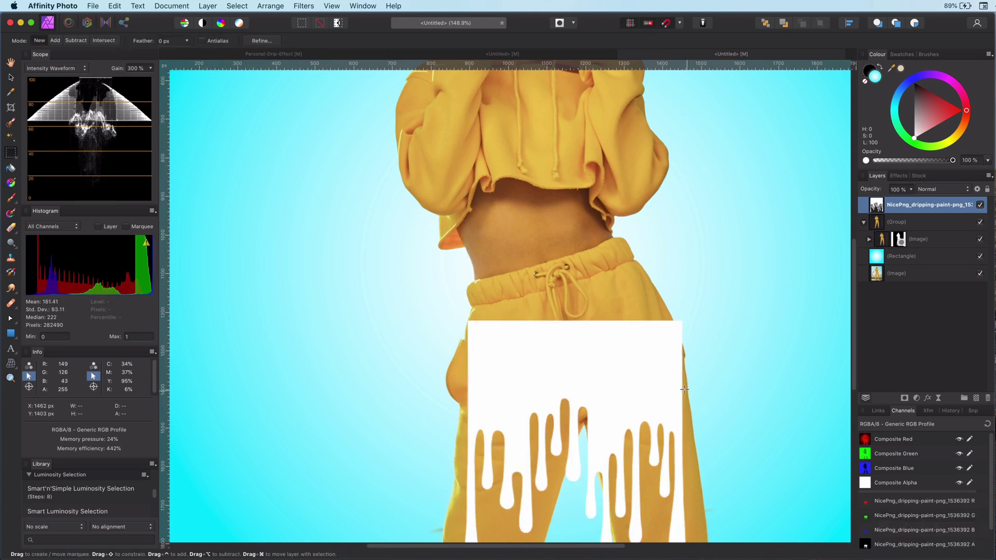
{"action": "scroll", "coordinate": [661, 387], "scroll_direction": "down", "scroll_amount": 5}
{"action": "key", "text": "g"}
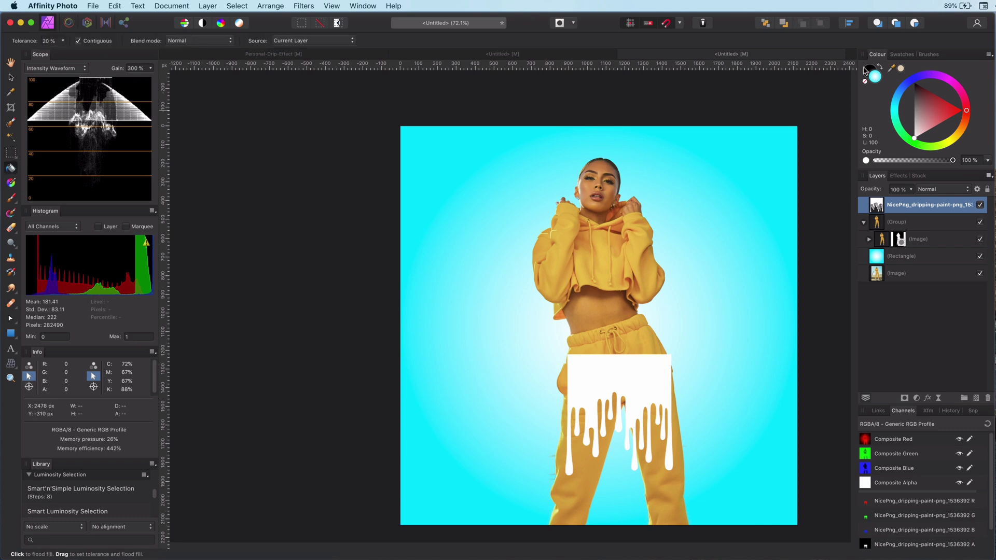
{"action": "key", "text": "x"}
{"action": "left_click", "coordinate": [730, 165]}
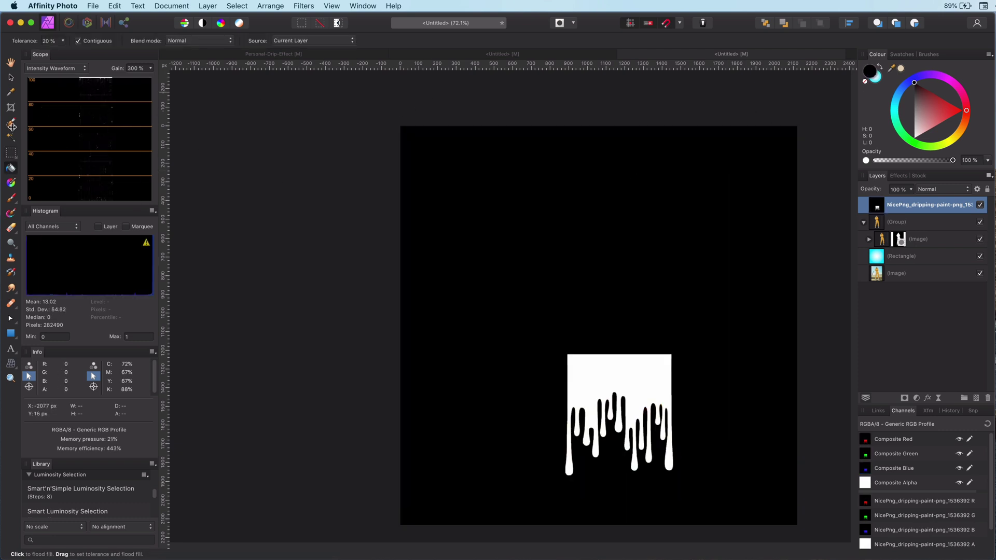
Marquee-select the full canvas width above the drip block, flood-fill it with white and deselect.
{"action": "left_click", "coordinate": [11, 153]}
{"action": "left_click_drag", "start_coordinate": [398, 117], "coordinate": [823, 355]}
{"action": "left_click", "coordinate": [11, 169]}
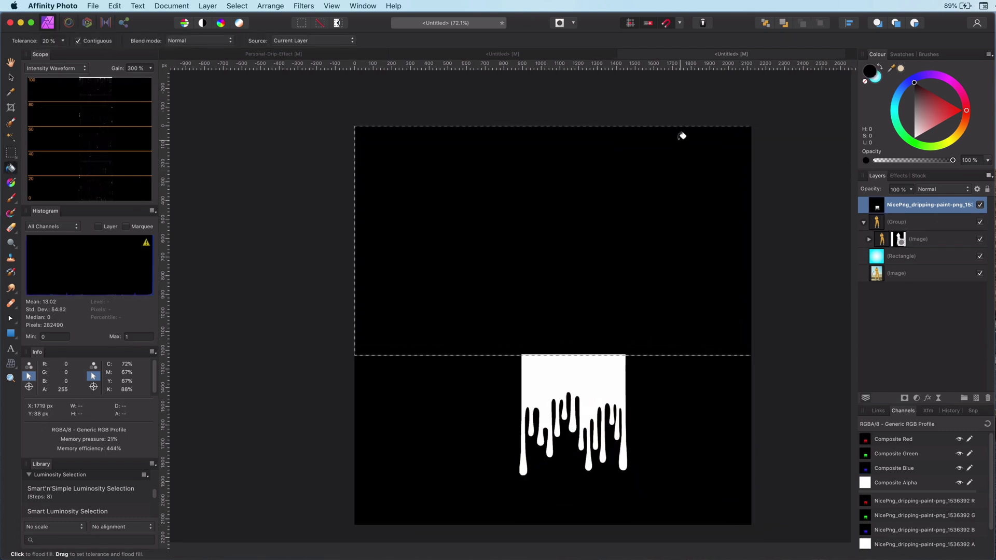
{"action": "left_click_drag", "start_coordinate": [917, 133], "coordinate": [890, 194]}
{"action": "left_click", "coordinate": [686, 255]}
{"action": "key", "text": "super+d"}
{"action": "key", "text": "super+0"}
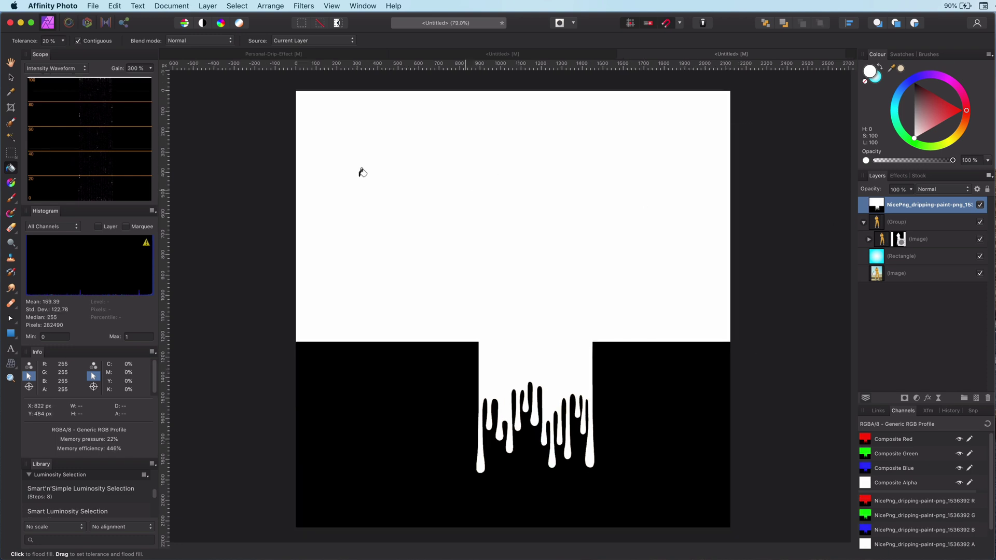
Flood-select the connected white area, add it as a mask to the woman's group, hide the dripping-paint layer and deselect.
{"action": "left_click", "coordinate": [11, 137]}
{"action": "left_click", "coordinate": [554, 213]}
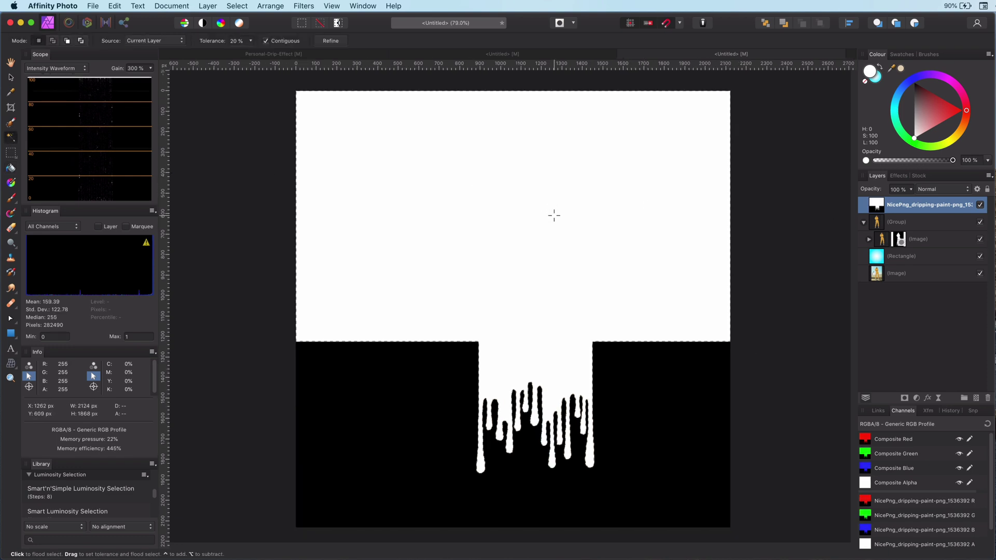
{"action": "left_click", "coordinate": [878, 223]}
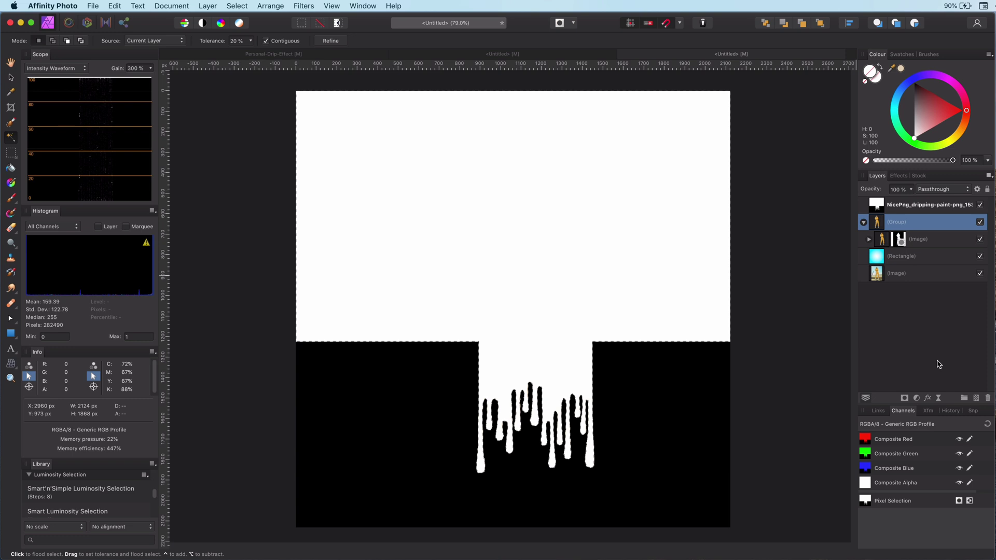
{"action": "left_click", "coordinate": [905, 399]}
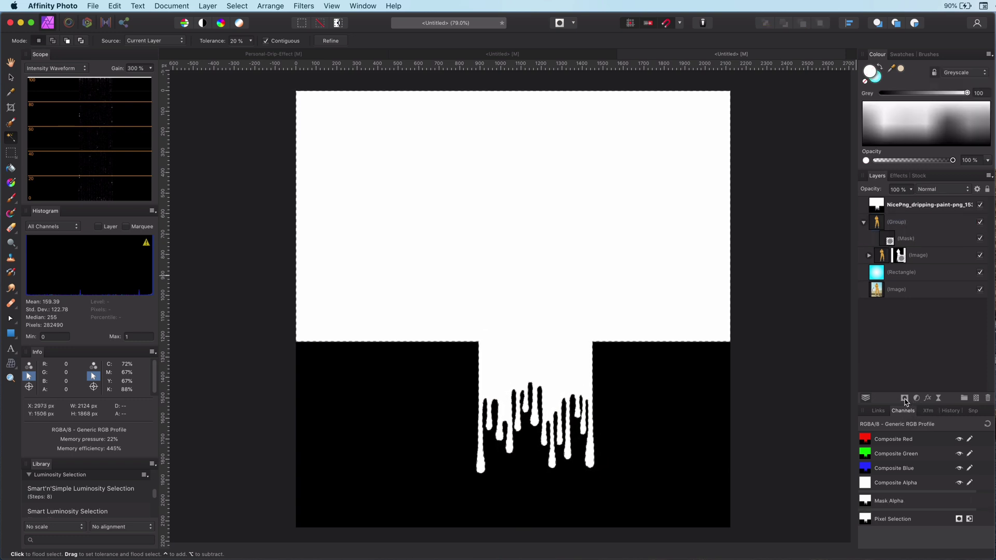
{"action": "left_click", "coordinate": [979, 205]}
{"action": "key", "text": "super+d"}
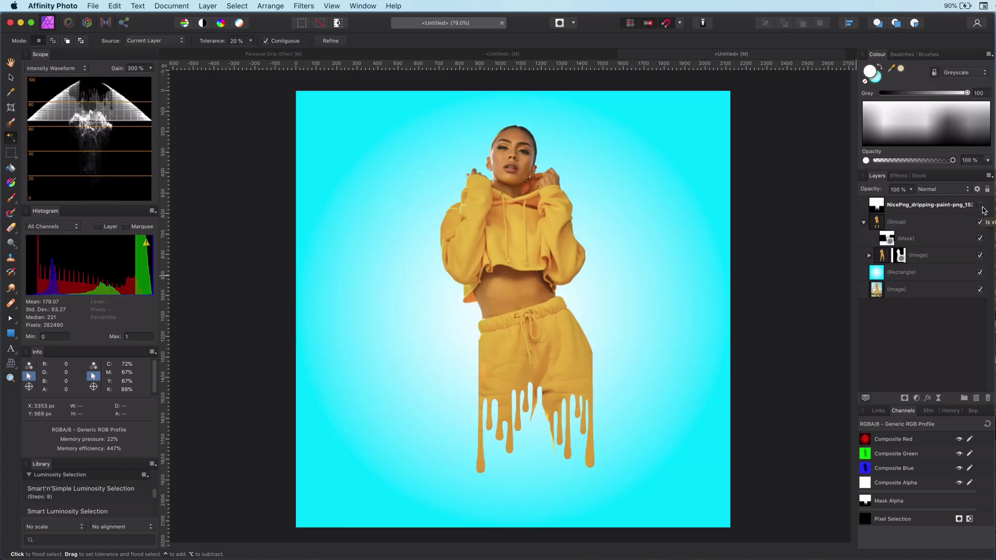
{"action": "scroll", "coordinate": [589, 391], "scroll_direction": "up", "scroll_amount": 4}
{"action": "scroll", "coordinate": [589, 392], "scroll_direction": "down", "scroll_amount": 2}
{"action": "scroll", "coordinate": [589, 391], "scroll_direction": "up", "scroll_amount": 2}
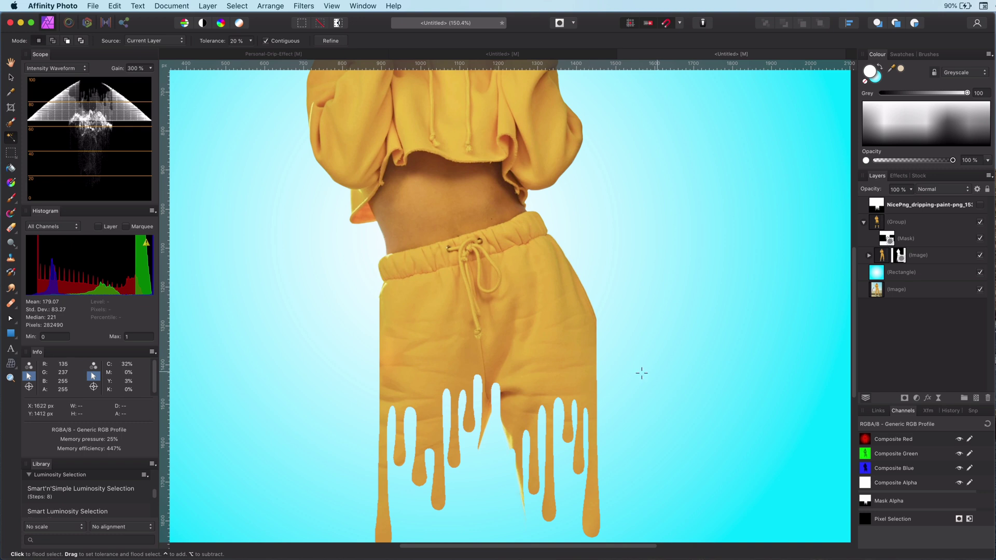
{"action": "left_click", "coordinate": [877, 223]}
{"action": "key", "text": "super+0"}
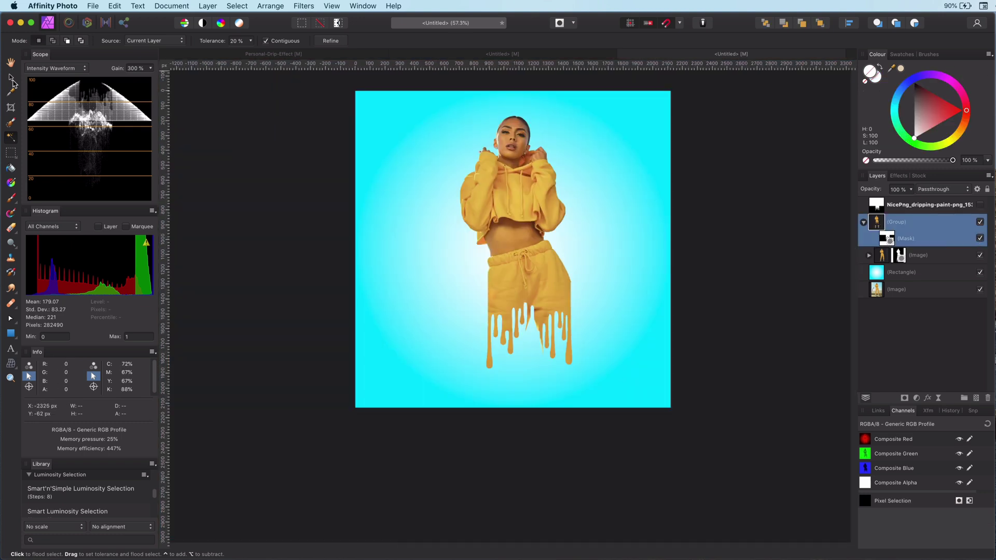
{"action": "key", "text": "v"}
{"action": "left_click_drag", "start_coordinate": [602, 331], "coordinate": [600, 315]}
{"action": "key", "text": "super+z"}
Raise the drip mask over the shorts and extend it to the canvas's bottom edge, and move the woman's whole group lower.
{"action": "left_click", "coordinate": [888, 240]}
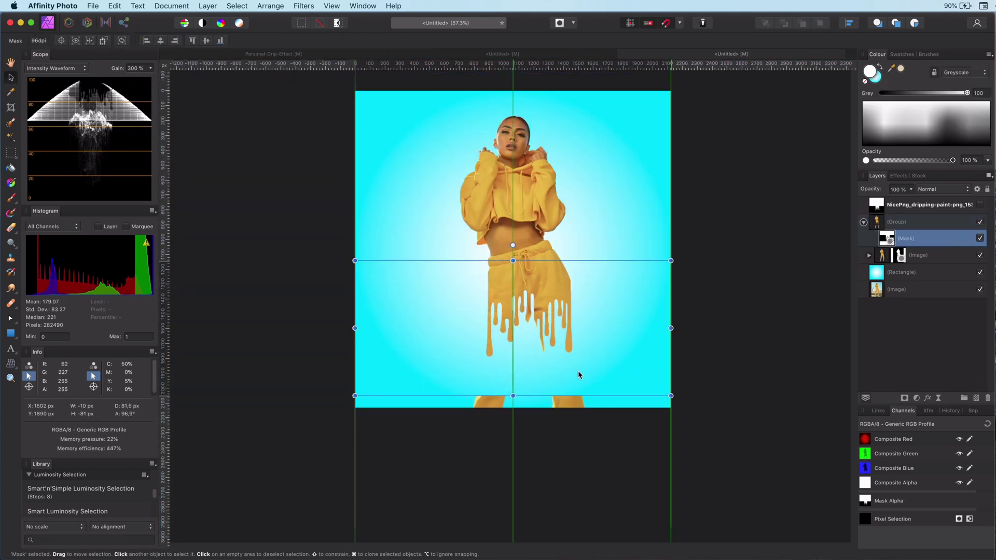
{"action": "left_click_drag", "start_coordinate": [578, 370], "coordinate": [581, 350]}
{"action": "key", "text": "Escape"}
{"action": "double_click", "coordinate": [579, 351]}
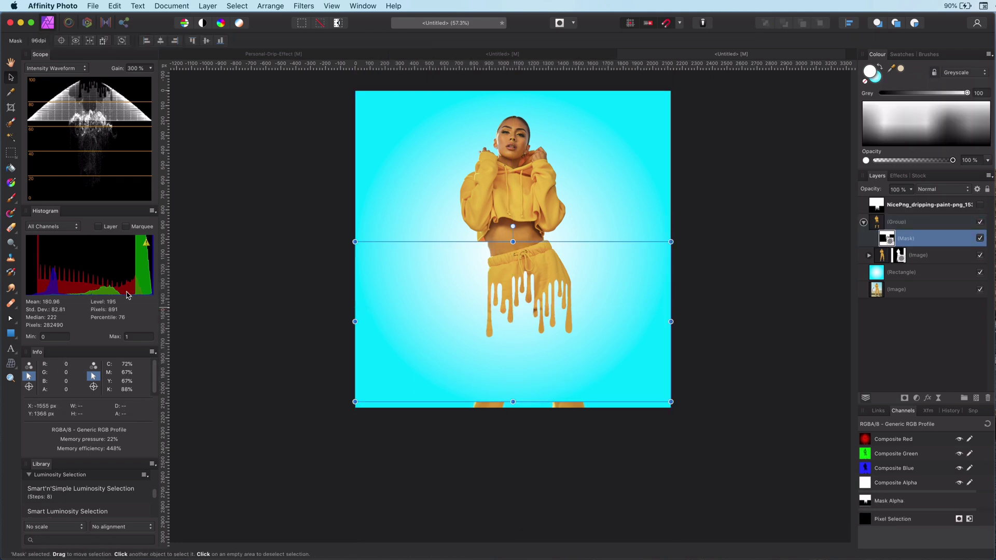
{"action": "left_click_drag", "start_coordinate": [513, 403], "coordinate": [513, 409]}
{"action": "scroll", "coordinate": [553, 292], "scroll_direction": "up", "scroll_amount": 5}
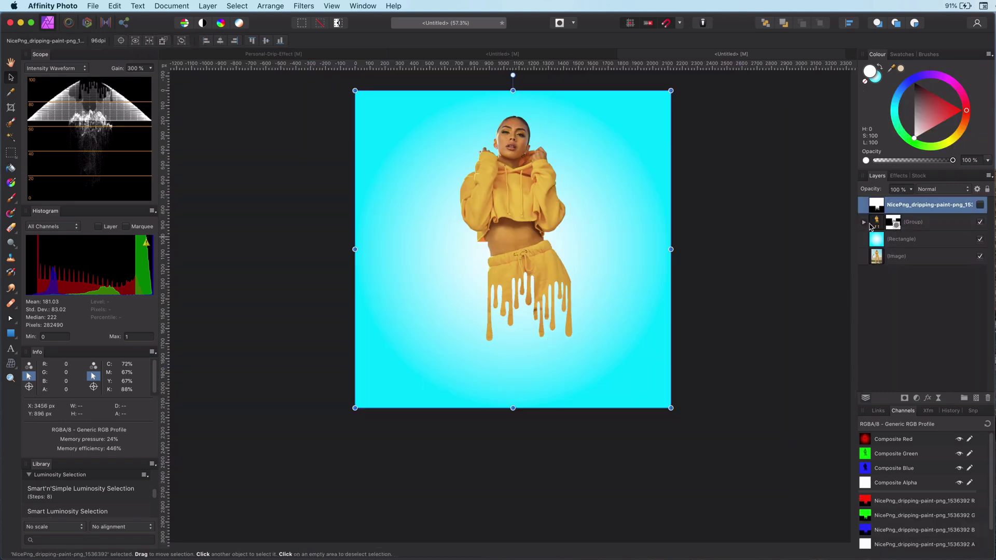
{"action": "left_click", "coordinate": [539, 228]}
{"action": "left_click_drag", "start_coordinate": [529, 228], "coordinate": [664, 293]}
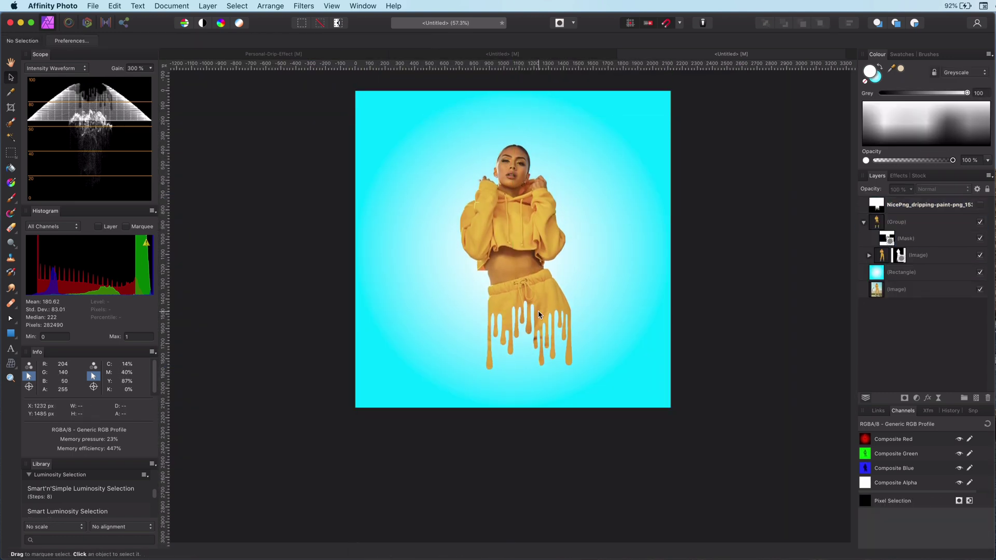
Display the group's drip mask on its own and soften it with a Gaussian Blur of 0,4 px radius.
{"action": "scroll", "coordinate": [539, 311], "scroll_direction": "up", "scroll_amount": 6}
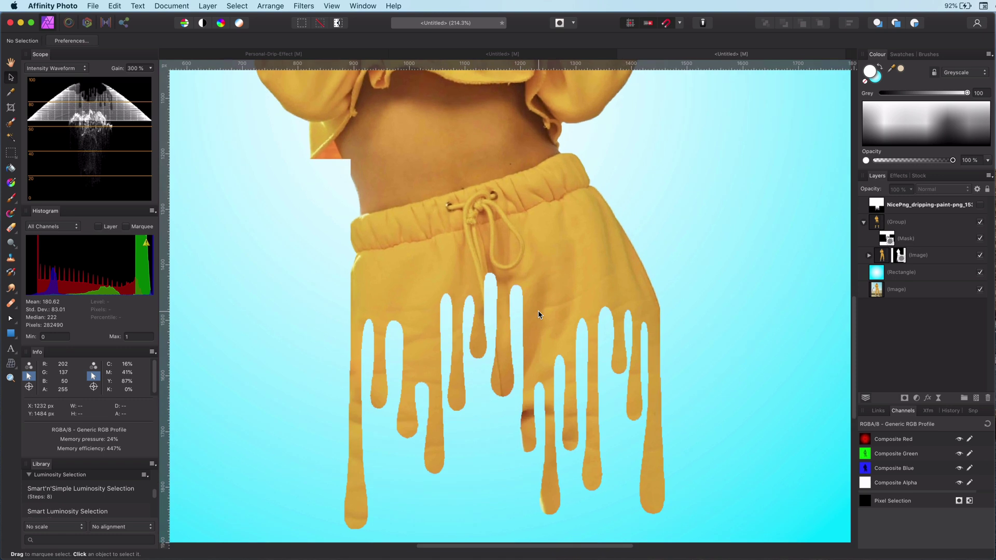
{"action": "left_click", "coordinate": [898, 239]}
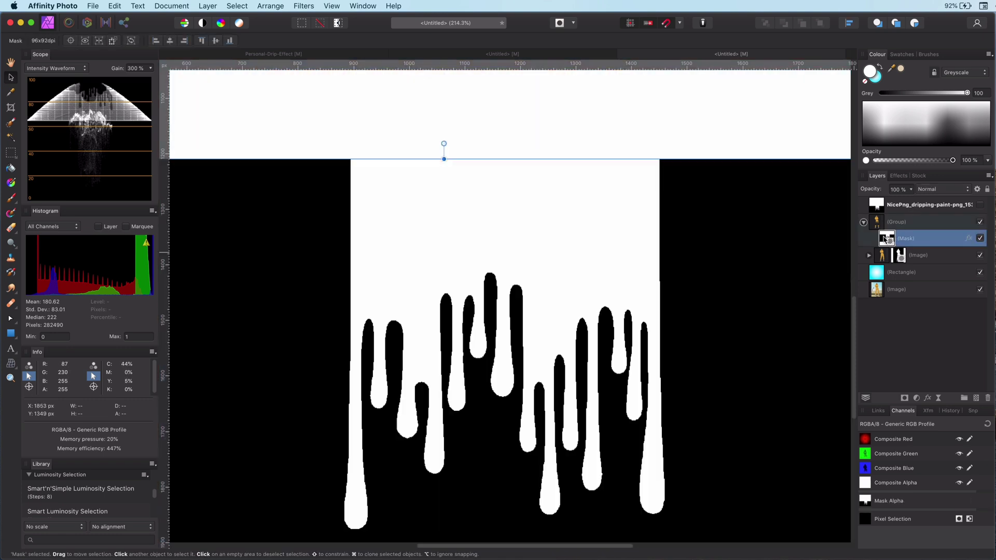
{"action": "left_click", "coordinate": [886, 240], "text": "alt"}
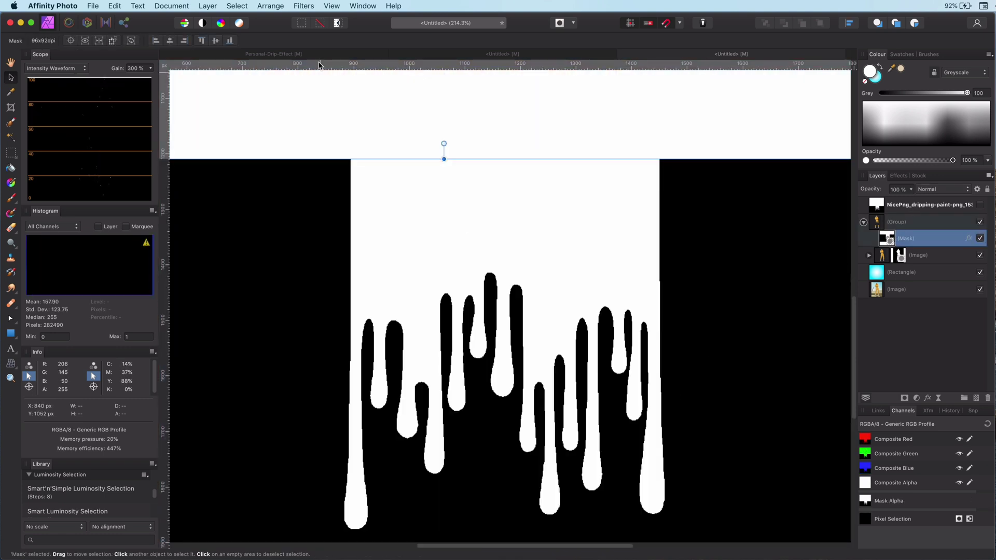
{"action": "left_click", "coordinate": [300, 8]}
{"action": "mouse_move", "coordinate": [312, 33]}
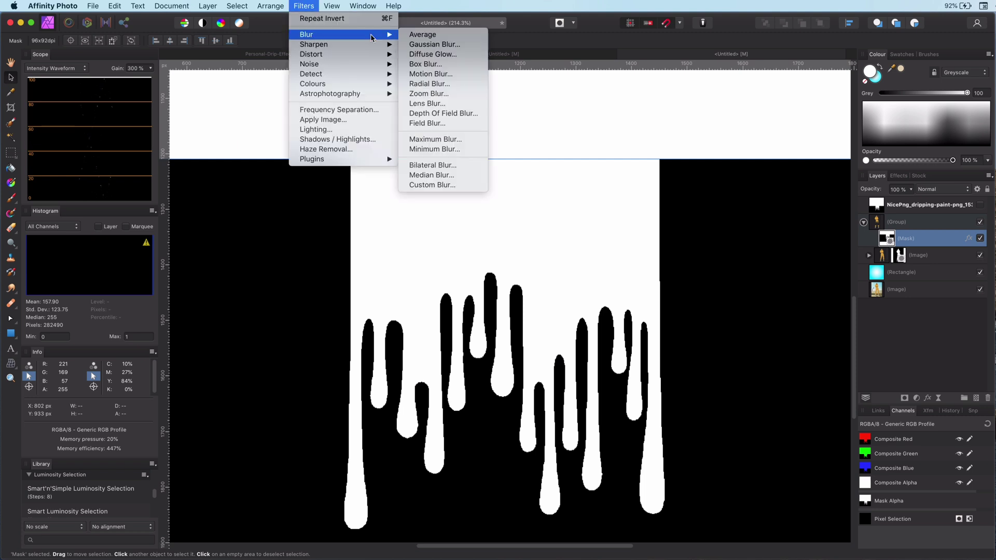
{"action": "left_click", "coordinate": [426, 44]}
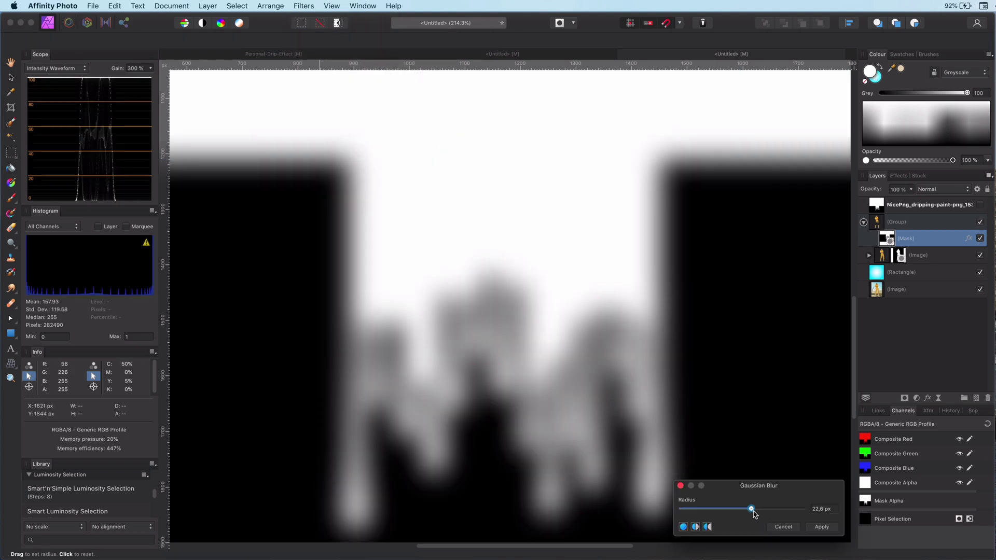
{"action": "left_click_drag", "start_coordinate": [752, 509], "coordinate": [693, 514]}
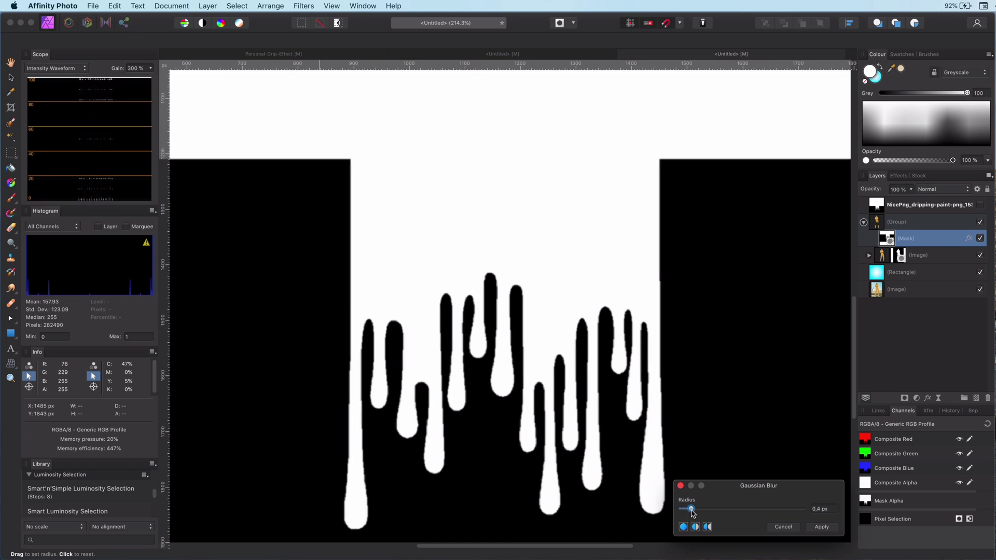
{"action": "left_click", "coordinate": [822, 526]}
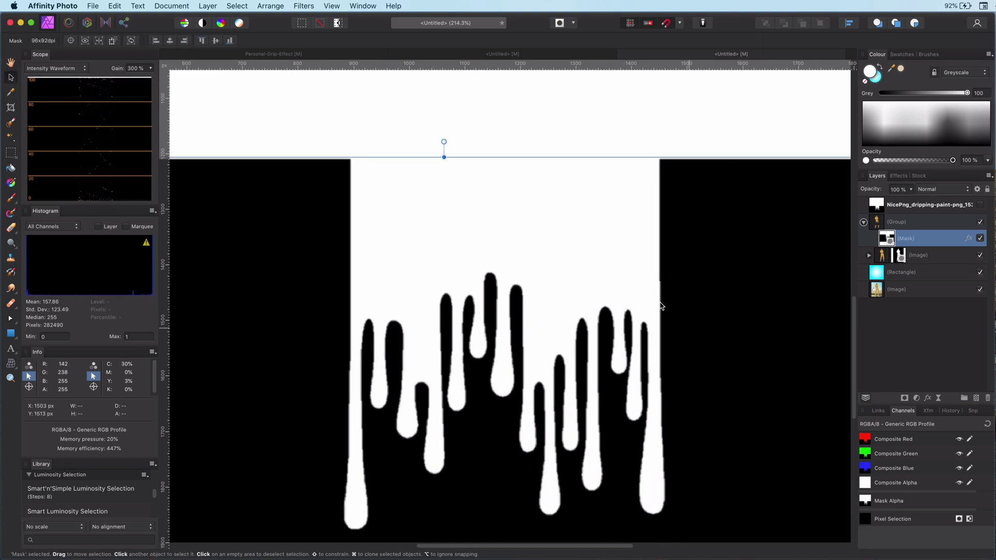
Sharpen the drip mask with Unsharp Mask at radius 9,6 px and factor 0,696, and return to the full image with the mask selected.
{"action": "left_click", "coordinate": [304, 6]}
{"action": "mouse_move", "coordinate": [363, 44]}
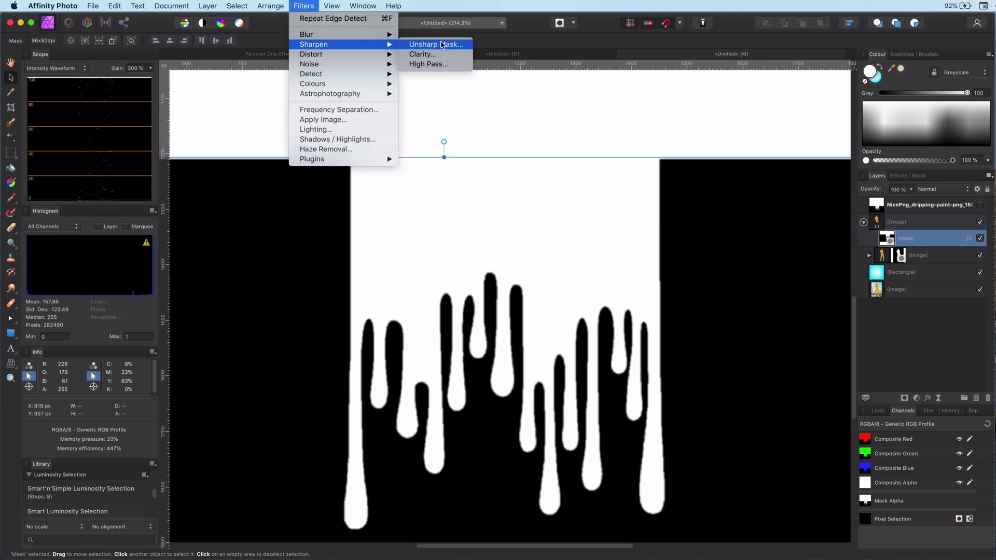
{"action": "left_click", "coordinate": [438, 46]}
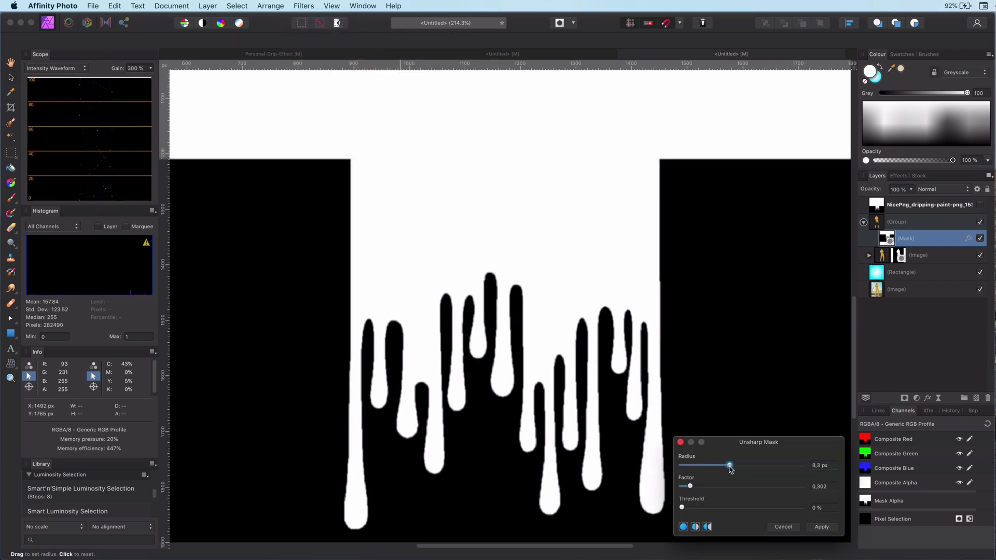
{"action": "left_click_drag", "start_coordinate": [730, 466], "coordinate": [697, 466]}
{"action": "left_click_drag", "start_coordinate": [690, 487], "coordinate": [733, 466]}
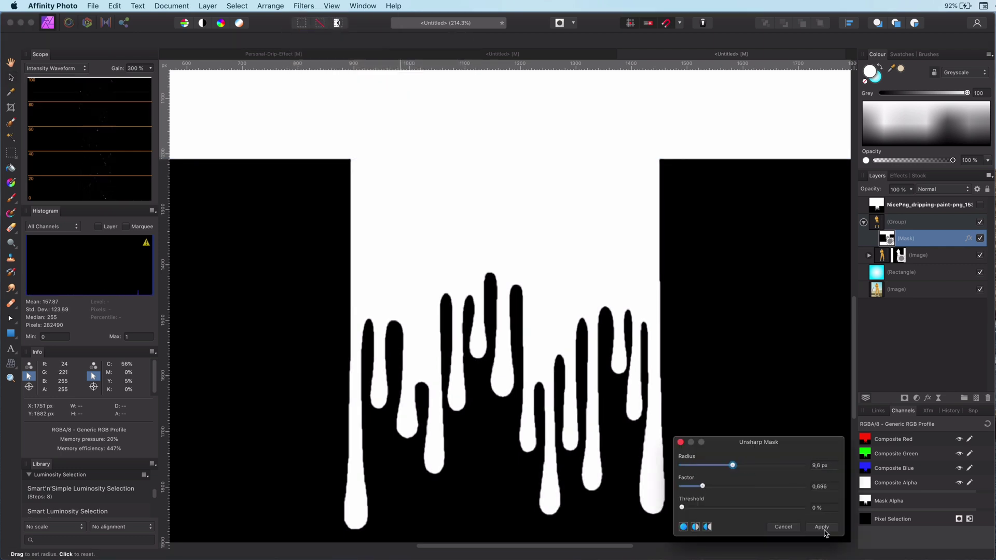
{"action": "left_click", "coordinate": [824, 529]}
{"action": "left_click", "coordinate": [917, 228]}
{"action": "left_click", "coordinate": [886, 239]}
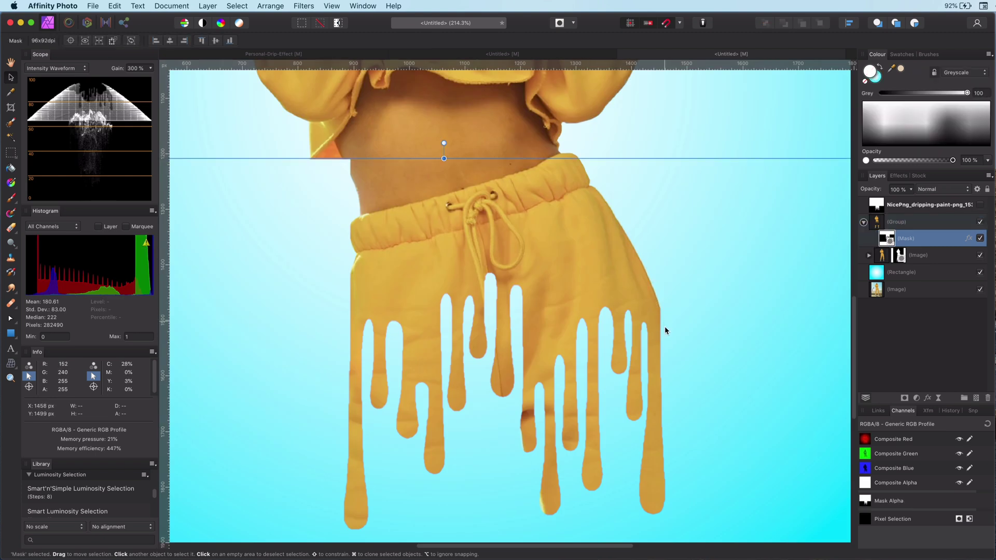
Paint white on the drip mask along the shorts' straight-cut right edge with a 25,8 px brush at 100 % flow and 84 % hardness.
{"action": "left_click", "coordinate": [10, 199]}
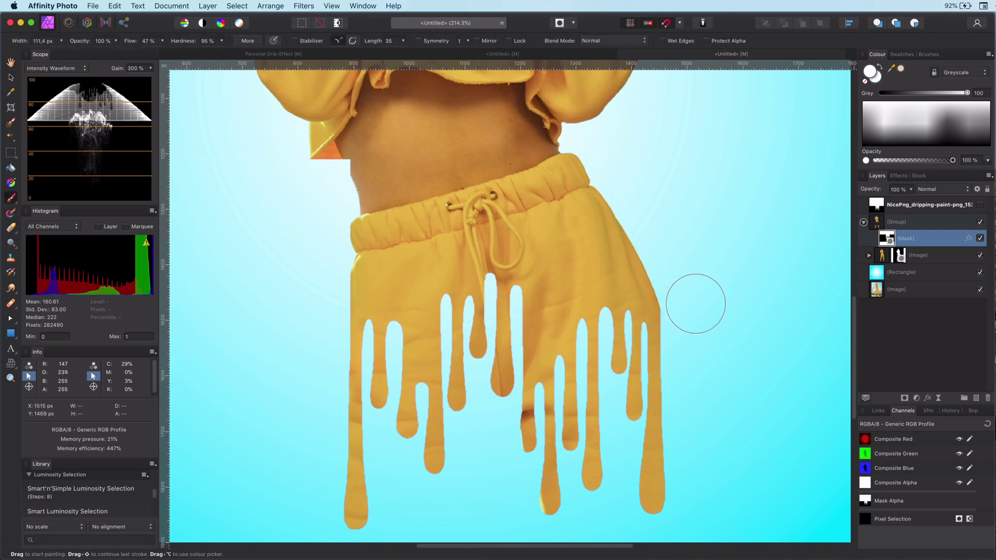
{"action": "left_click_drag", "start_coordinate": [222, 40], "coordinate": [212, 52]}
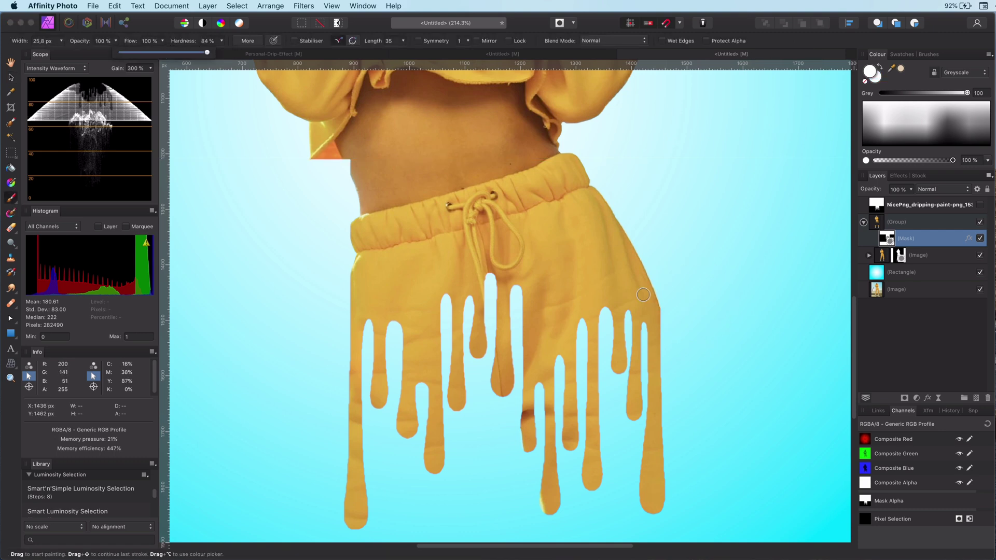
{"action": "scroll", "coordinate": [643, 295], "scroll_direction": "up", "scroll_amount": 5}
{"action": "left_click_drag", "start_coordinate": [665, 323], "coordinate": [665, 370]}
{"action": "left_click_drag", "start_coordinate": [335, 398], "coordinate": [594, 325]}
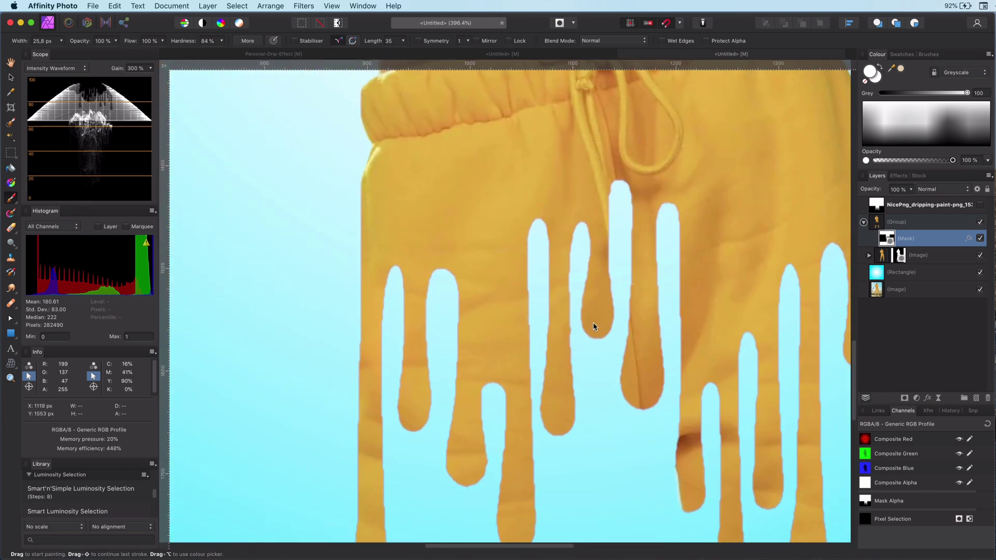
{"action": "scroll", "coordinate": [594, 322], "scroll_direction": "down", "scroll_amount": 6}
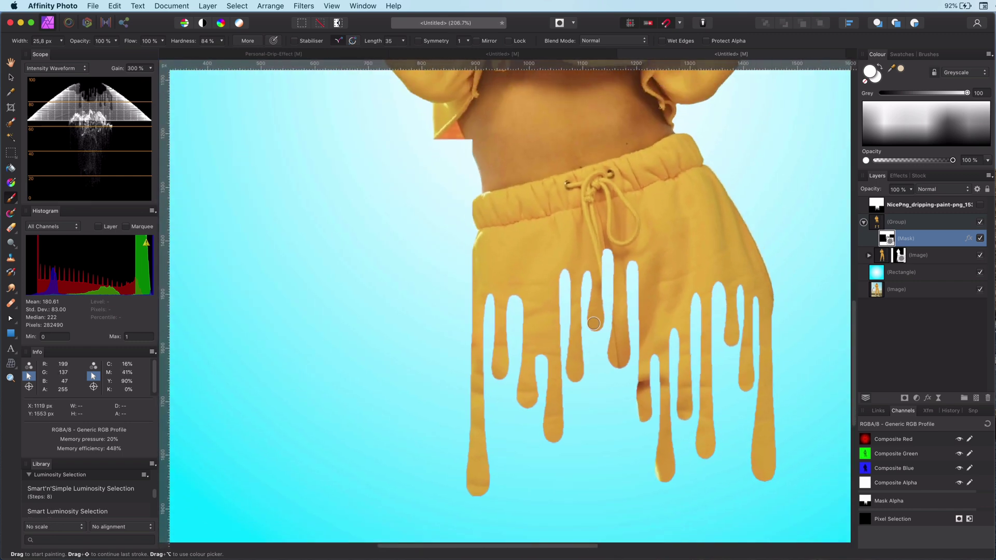
{"action": "scroll", "coordinate": [593, 323], "scroll_direction": "down", "scroll_amount": 3}
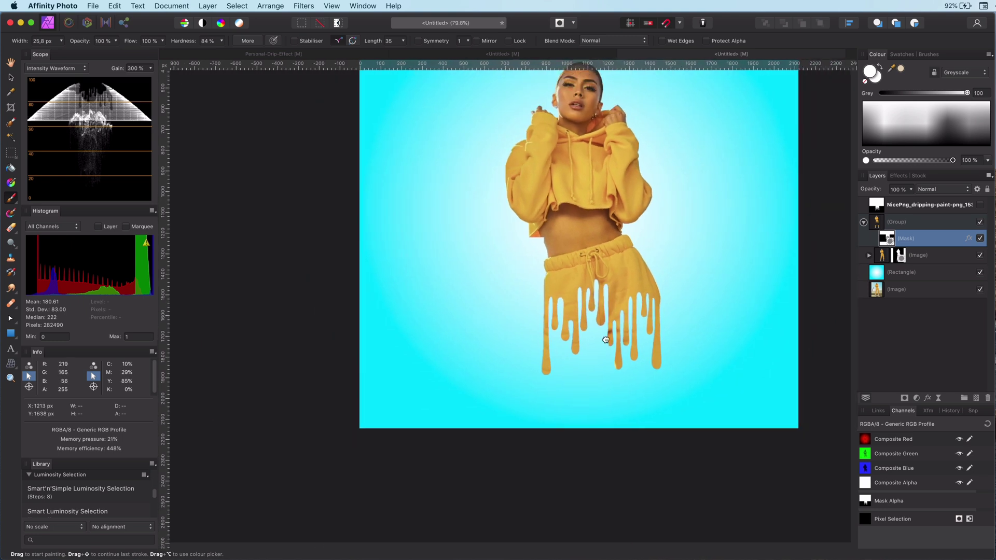
{"action": "left_click_drag", "start_coordinate": [621, 358], "coordinate": [606, 387]}
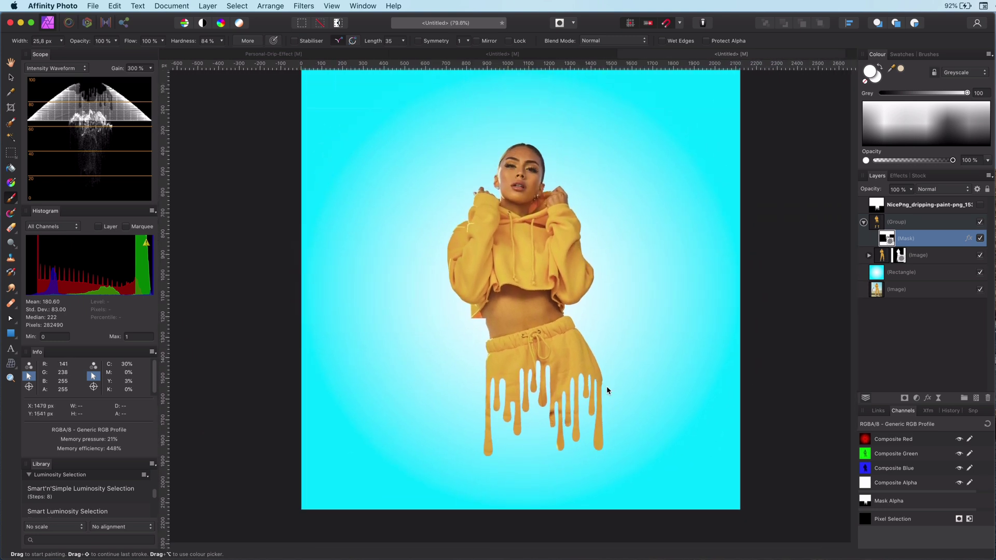
Give the woman's group an outer shadow with 68 % opacity, 11,1 px radius, 17,6 px offset and 270° angle, and deselect it.
{"action": "left_click", "coordinate": [11, 80]}
{"action": "left_click", "coordinate": [888, 224]}
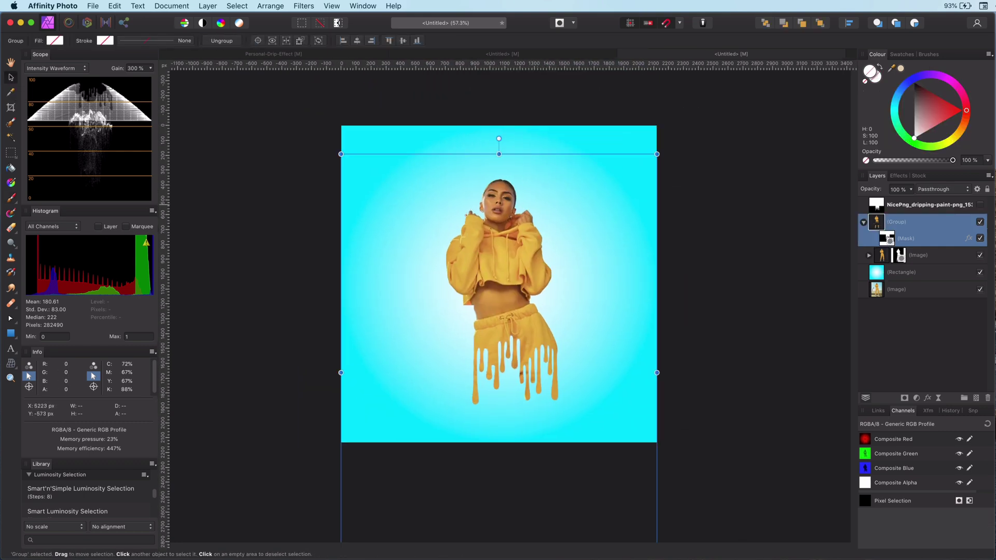
{"action": "scroll", "coordinate": [535, 245], "scroll_direction": "up", "scroll_amount": 5}
{"action": "left_click", "coordinate": [898, 176]}
{"action": "left_click", "coordinate": [876, 261]}
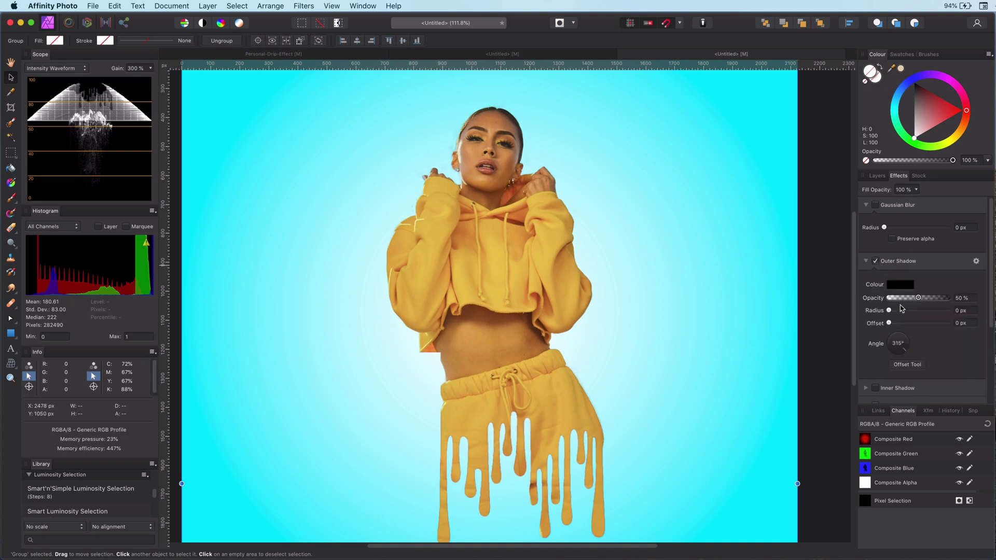
{"action": "left_click_drag", "start_coordinate": [901, 310], "coordinate": [897, 358]}
{"action": "left_click_drag", "start_coordinate": [911, 310], "coordinate": [929, 298]}
{"action": "scroll", "coordinate": [531, 358], "scroll_direction": "down", "scroll_amount": 3}
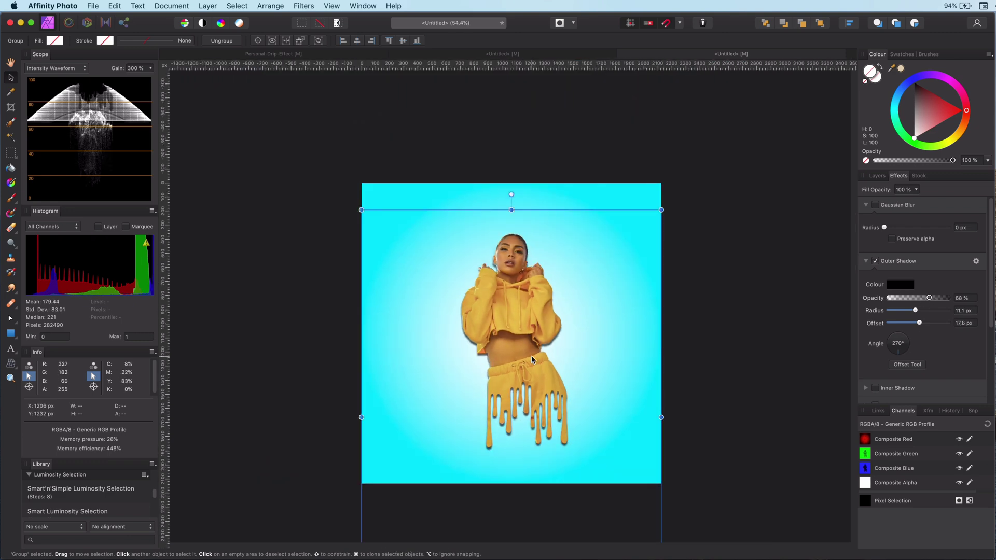
{"action": "scroll", "coordinate": [531, 356], "scroll_direction": "up", "scroll_amount": 3}
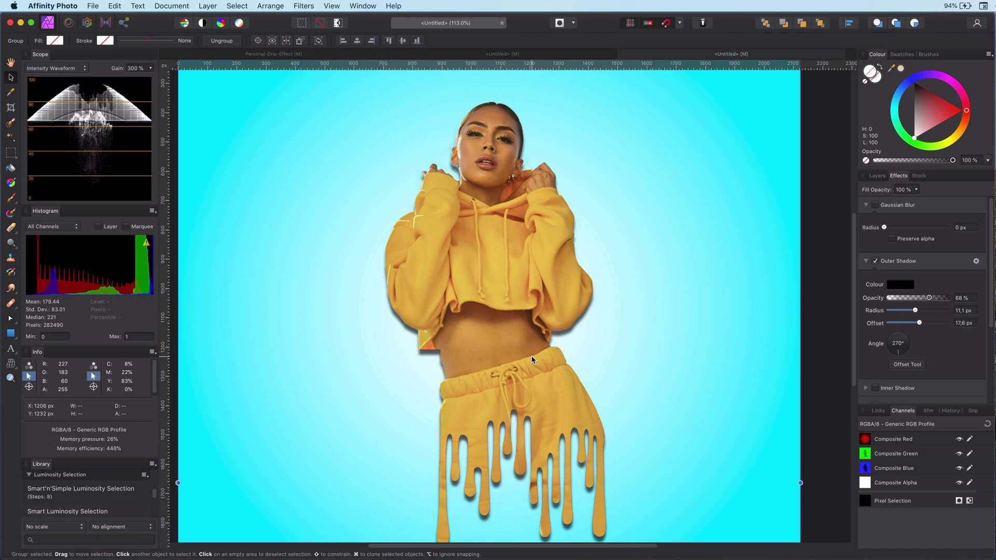
{"action": "left_click", "coordinate": [877, 177]}
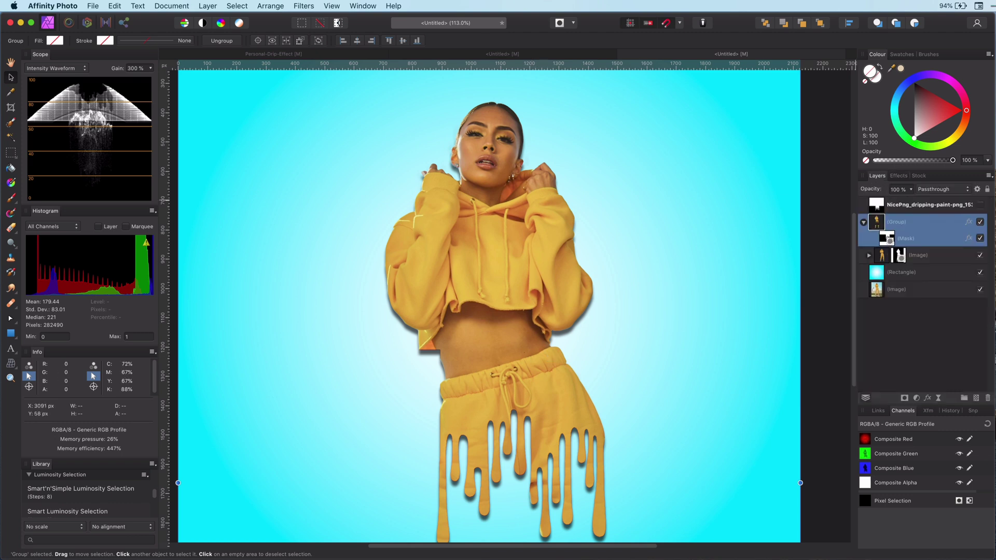
{"action": "left_click", "coordinate": [840, 130]}
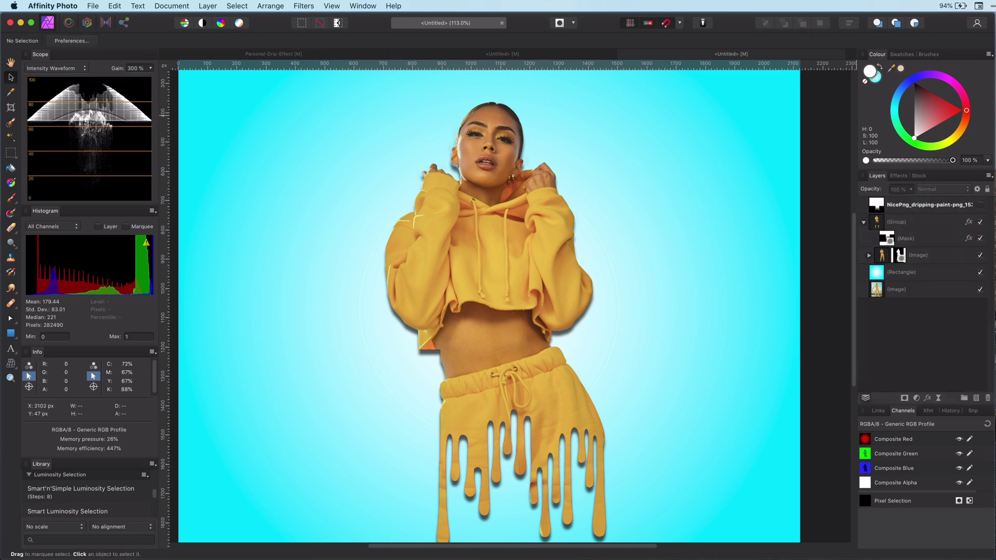
Add a Curves adjustment above the woman's group, slightly lowering the shadows and lifting the midtones and highlights.
{"action": "left_click", "coordinate": [883, 224]}
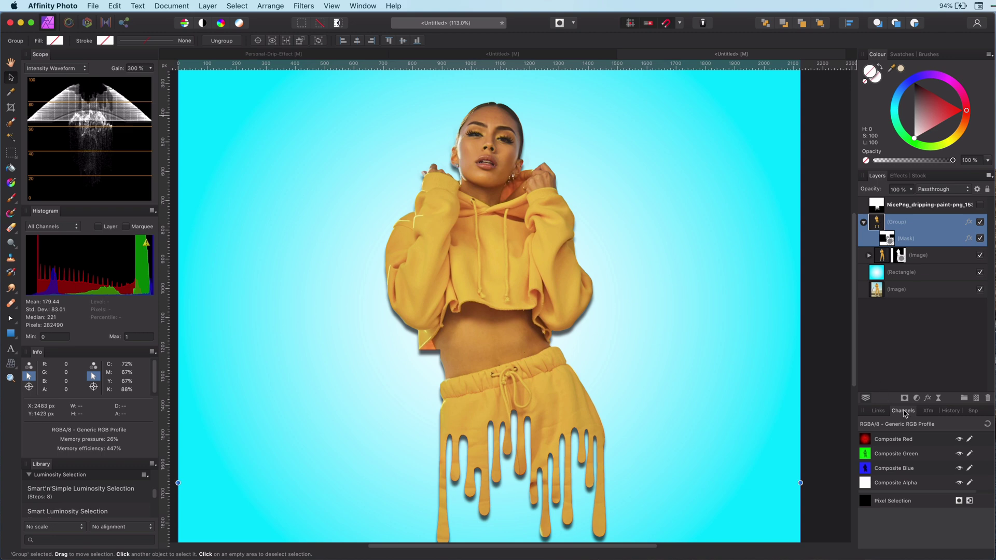
{"action": "left_click", "coordinate": [917, 398]}
{"action": "left_click", "coordinate": [929, 509]}
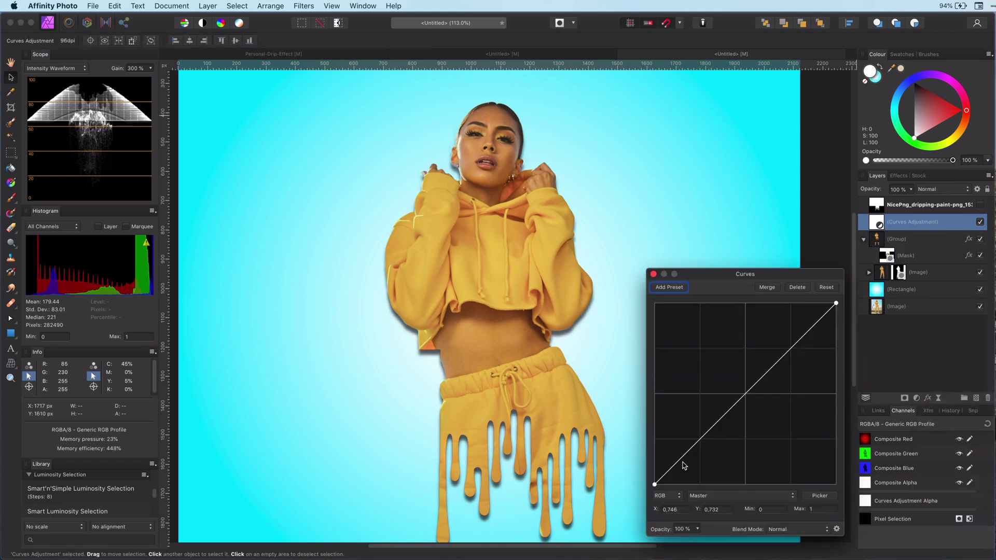
{"action": "left_click_drag", "start_coordinate": [683, 459], "coordinate": [685, 460]}
{"action": "left_click_drag", "start_coordinate": [731, 420], "coordinate": [729, 397]}
{"action": "left_click_drag", "start_coordinate": [779, 341], "coordinate": [782, 330]}
{"action": "left_click", "coordinate": [654, 274]}
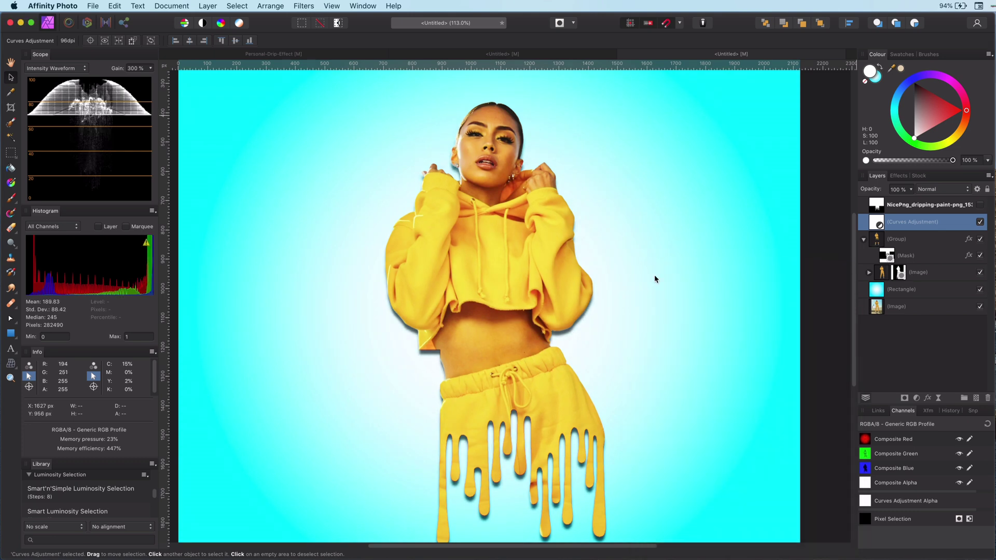
{"action": "scroll", "coordinate": [573, 373], "scroll_direction": "down", "scroll_amount": 5}
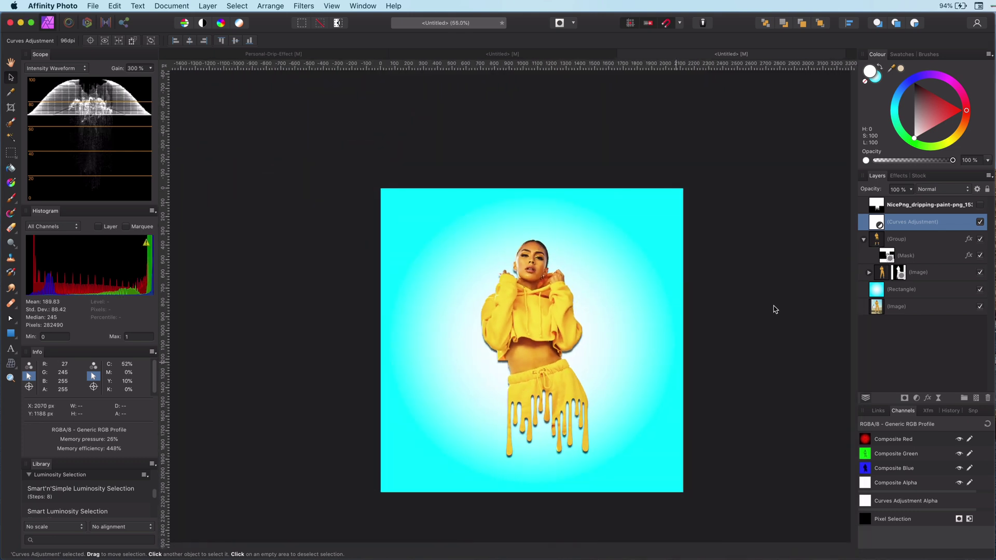
{"action": "left_click", "coordinate": [864, 239]}
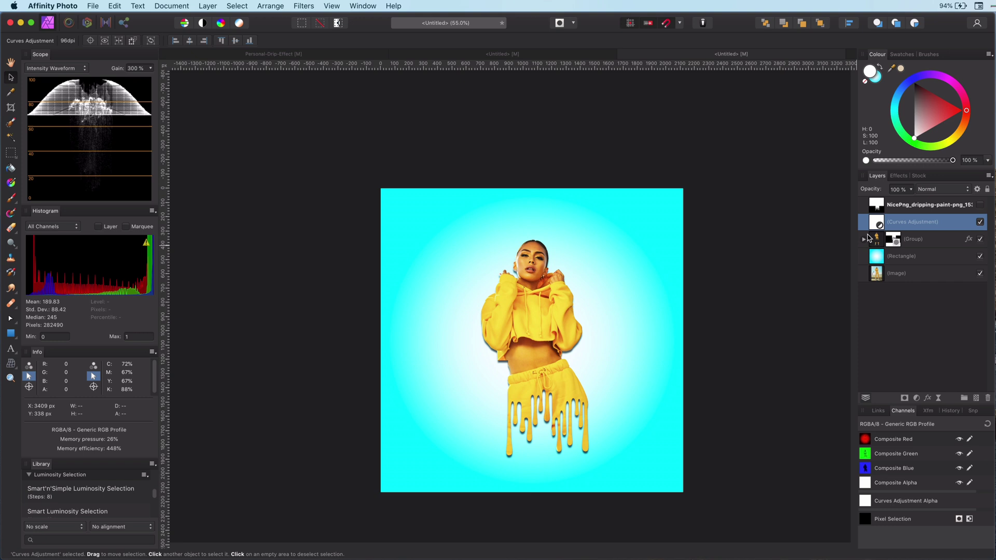
{"action": "left_click", "coordinate": [865, 240]}
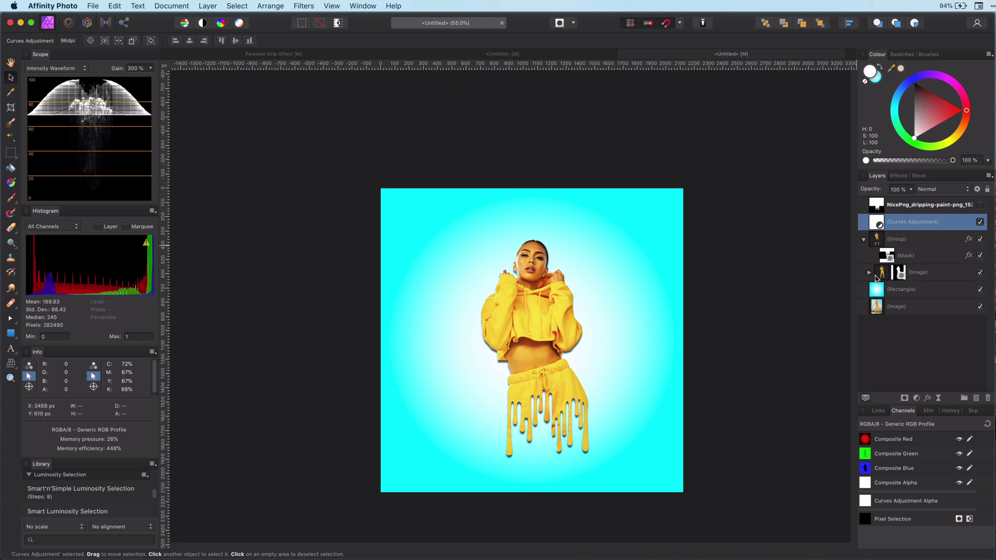
Move the Curves adjustment into the woman's group above her image and compare the result with it hidden and shown.
{"action": "left_click_drag", "start_coordinate": [877, 222], "coordinate": [883, 262]}
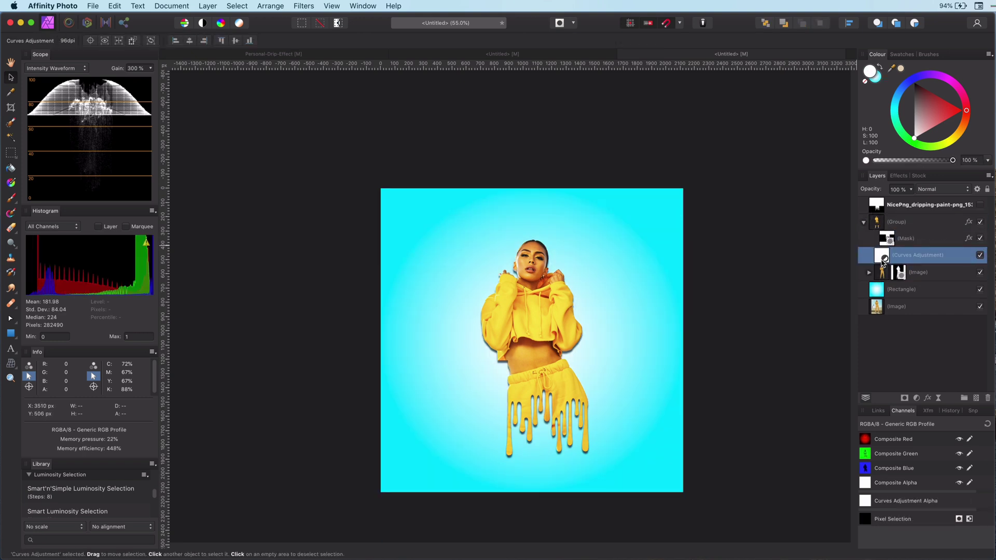
{"action": "left_click", "coordinate": [980, 255]}
{"action": "left_click", "coordinate": [980, 256]}
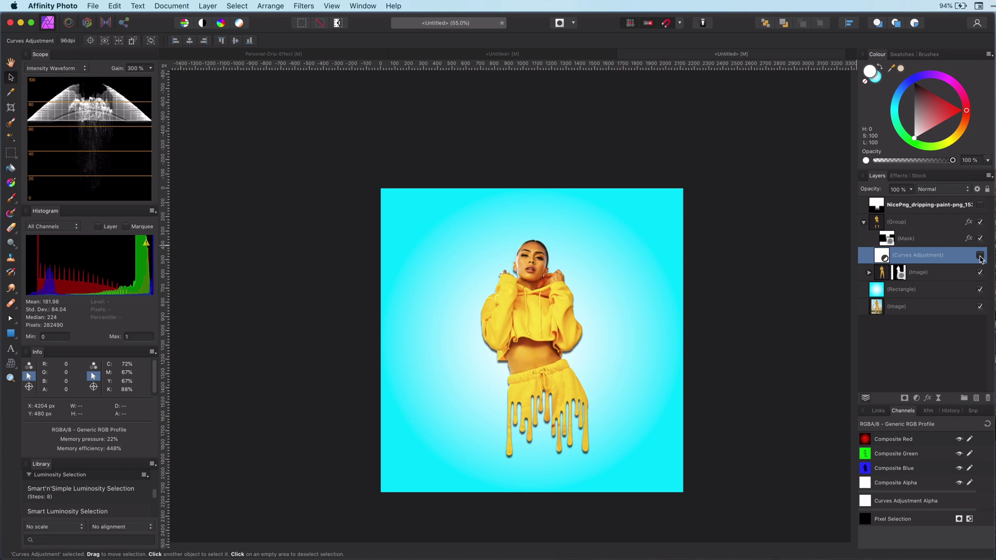
{"action": "left_click", "coordinate": [980, 255]}
{"action": "scroll", "coordinate": [542, 343], "scroll_direction": "up", "scroll_amount": 5}
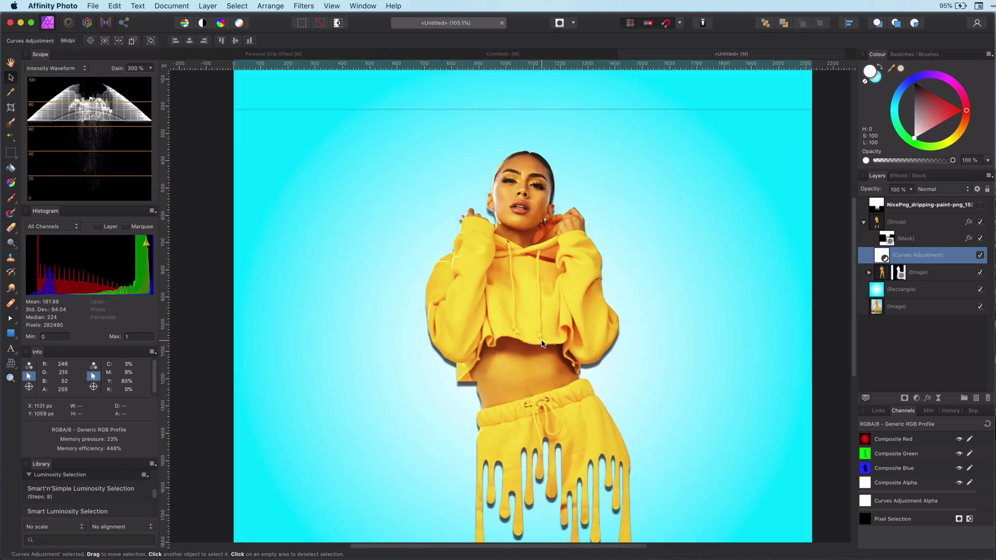
Add a second Curves adjustment with the black point at X 0,181 and the white point lowered to Y 0,822, and invert its mask.
{"action": "scroll", "coordinate": [549, 354], "scroll_direction": "up", "scroll_amount": 5}
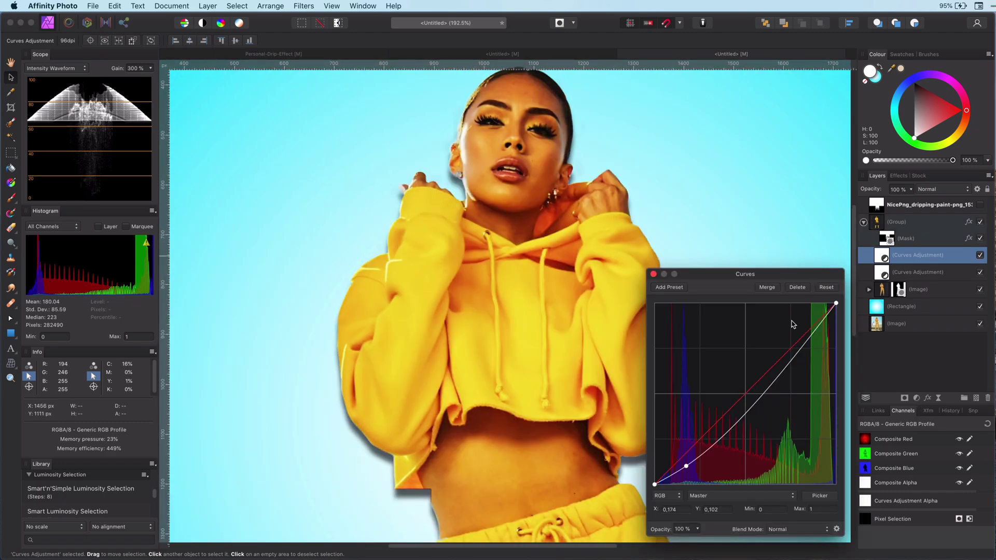
{"action": "left_click", "coordinate": [827, 290]}
{"action": "left_click_drag", "start_coordinate": [655, 487], "coordinate": [689, 491]}
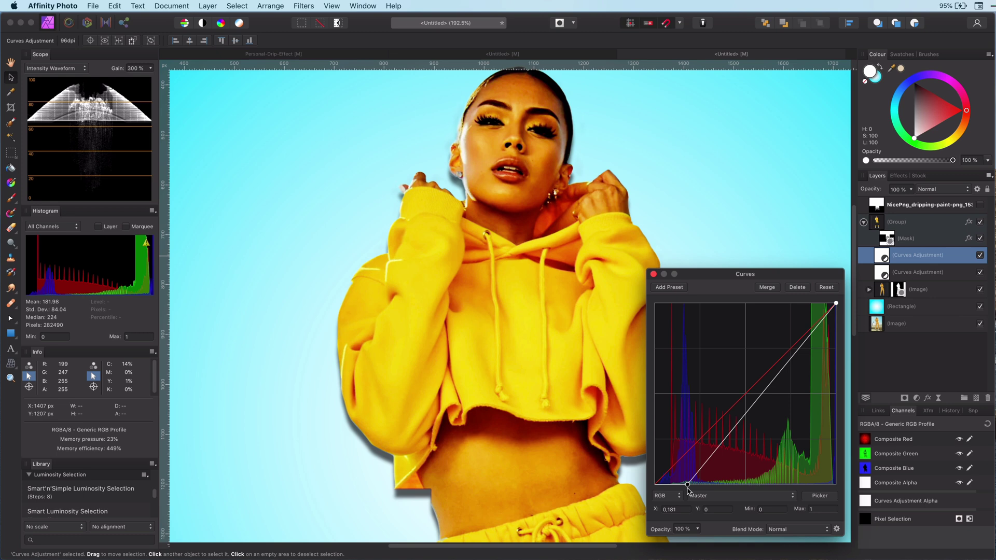
{"action": "left_click_drag", "start_coordinate": [836, 305], "coordinate": [835, 337]}
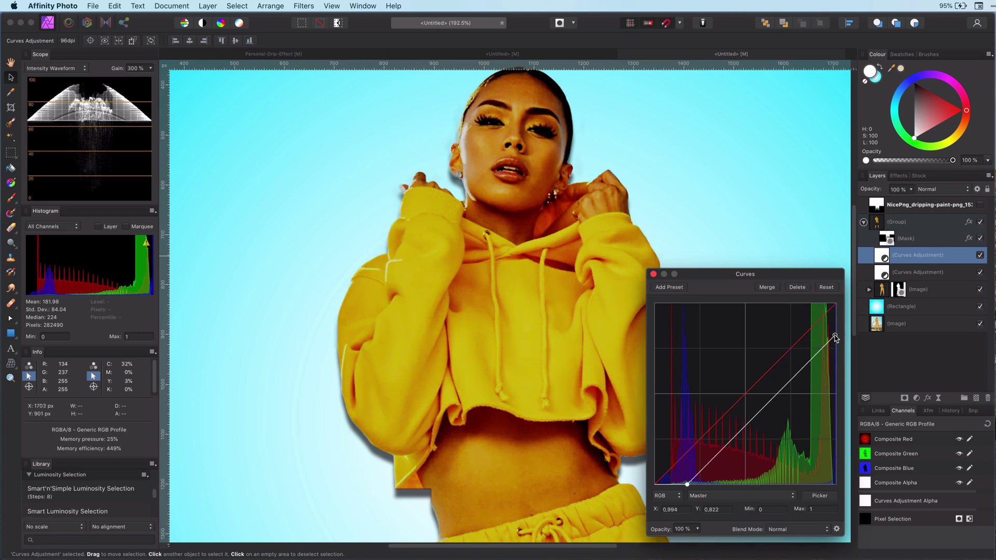
{"action": "left_click", "coordinate": [654, 275]}
{"action": "key", "text": "super+i"}
Paint white on the inverted Curves mask under the hoodie hem and on the neck with a 90,7 px brush, 44 % flow and 0 % hardness.
{"action": "key", "text": "b"}
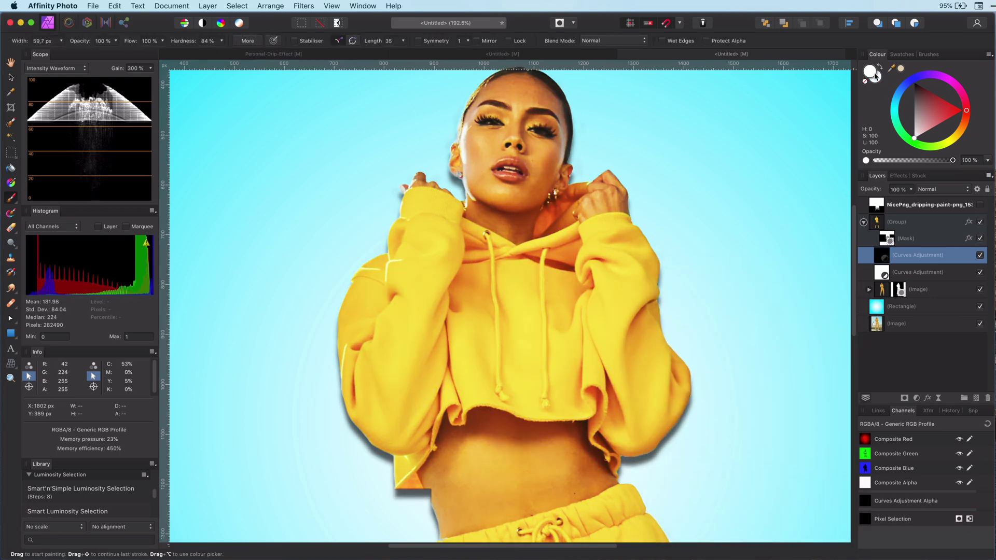
{"action": "left_click", "coordinate": [222, 41]}
{"action": "left_click_drag", "start_coordinate": [228, 55], "coordinate": [162, 55]}
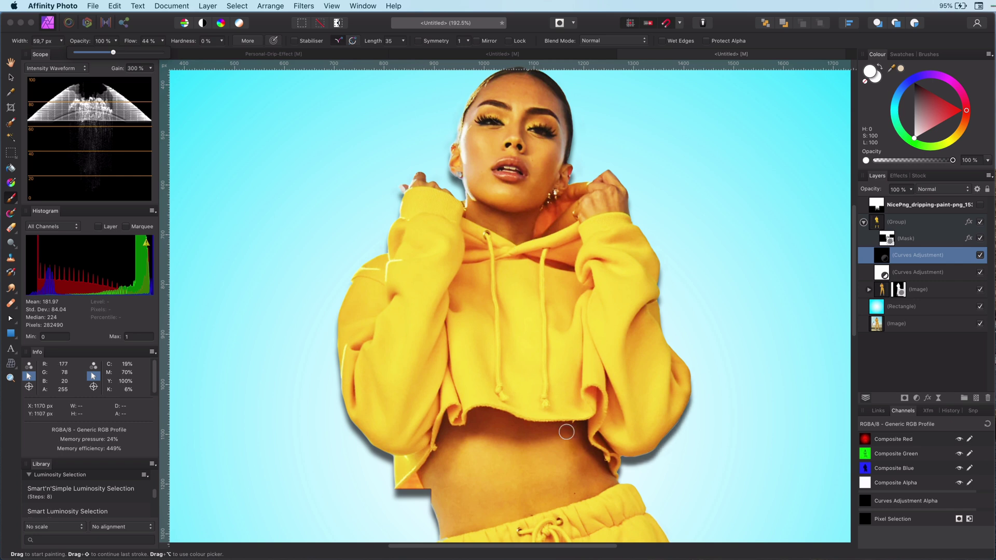
{"action": "key", "text": "bracketright"}
{"action": "key", "text": "bracketright"}
{"action": "key", "text": "bracketright"}
{"action": "mouse_move", "coordinate": [600, 469]}
{"action": "left_mouse_down"}
{"action": "mouse_move", "coordinate": [463, 414]}
{"action": "mouse_move", "coordinate": [428, 473]}
{"action": "left_mouse_up"}
{"action": "left_click_drag", "start_coordinate": [538, 223], "coordinate": [480, 212]}
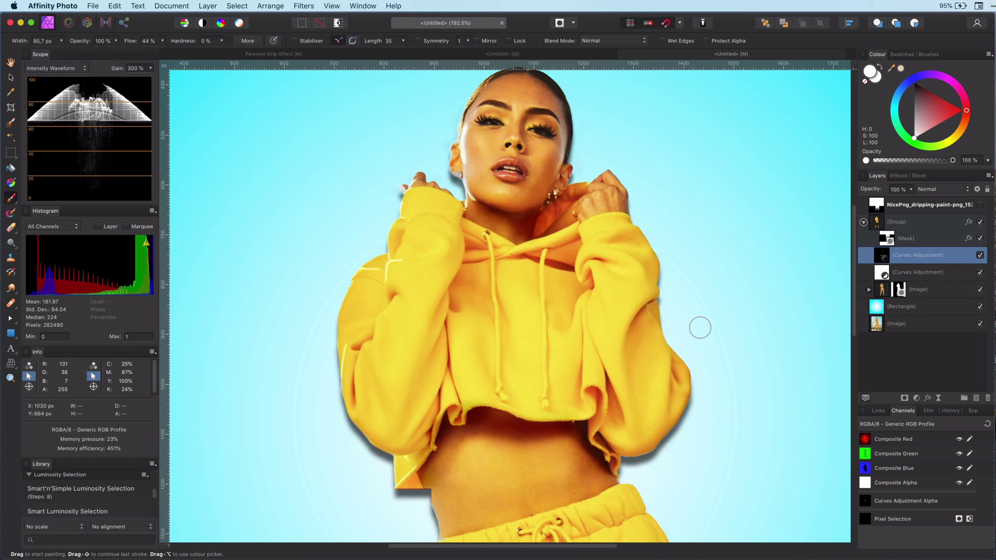
Set the second paint colour to black and enlarge the brush to 209,9 px for the Curves mask.
{"action": "left_click", "coordinate": [877, 79]}
{"action": "left_click_drag", "start_coordinate": [920, 97], "coordinate": [914, 81]}
{"action": "key", "text": "bracketright"}
{"action": "key", "text": "bracketright"}
{"action": "key", "text": "bracketright"}
{"action": "key", "text": "bracketright"}
{"action": "key", "text": "bracketright"}
{"action": "key", "text": "bracketright"}
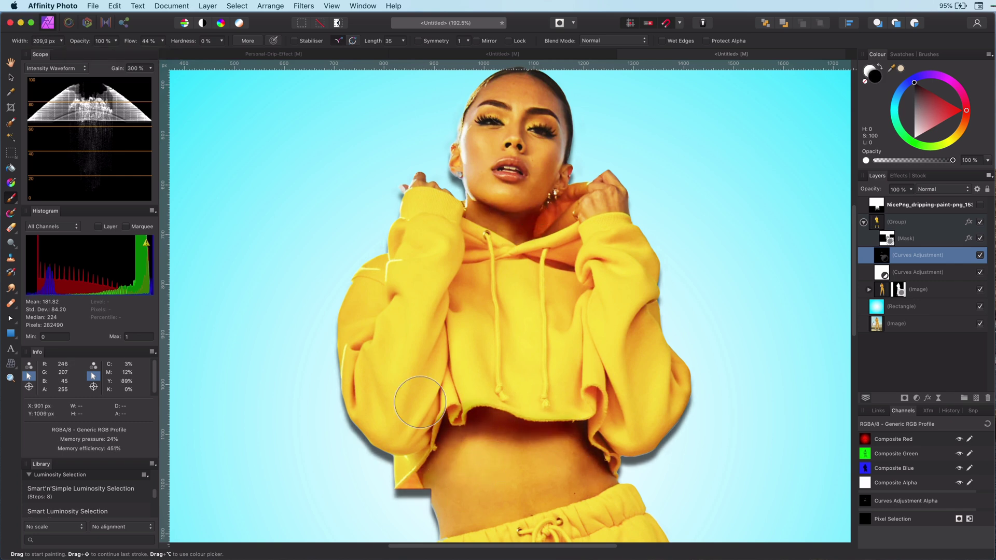
Paint white on the Curves mask along the hoodie's right-hand folds with the brush reduced to 93,1 px.
{"action": "key", "text": "x"}
{"action": "key", "text": "bracketleft"}
{"action": "key", "text": "bracketleft"}
{"action": "key", "text": "bracketleft"}
{"action": "key", "text": "bracketleft"}
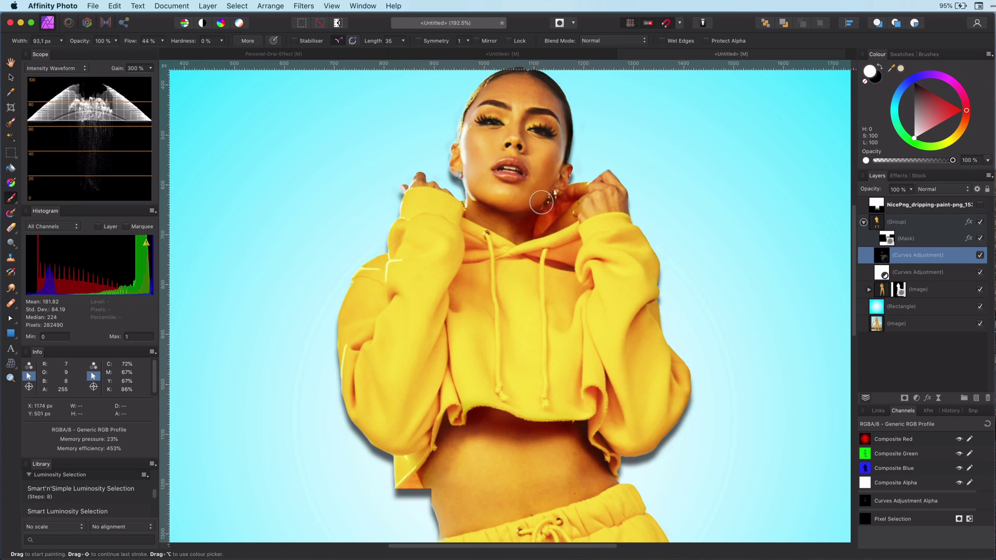
{"action": "left_click_drag", "start_coordinate": [618, 415], "coordinate": [600, 389]}
{"action": "key", "text": "x"}
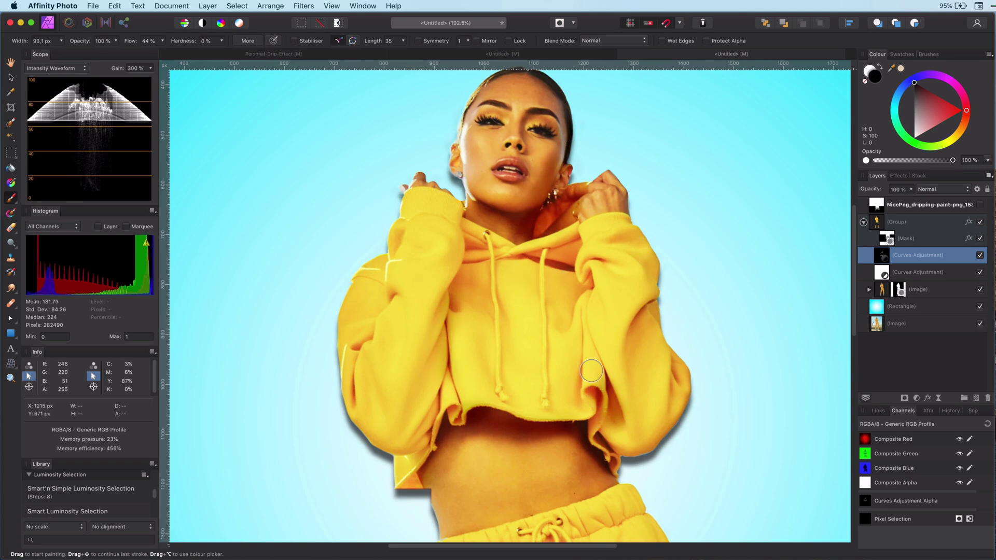
Refine the Curves mask along the hoodie's hem and sleeve folds with a 48,6 px brush.
{"action": "scroll", "coordinate": [595, 359], "scroll_direction": "up", "scroll_amount": 5}
{"action": "key", "text": "bracketleft"}
{"action": "key", "text": "bracketleft"}
{"action": "key", "text": "bracketleft"}
{"action": "key", "text": "bracketleft"}
{"action": "left_click_drag", "start_coordinate": [620, 423], "coordinate": [612, 477]}
{"action": "key", "text": "x"}
{"action": "left_click_drag", "start_coordinate": [710, 272], "coordinate": [694, 279]}
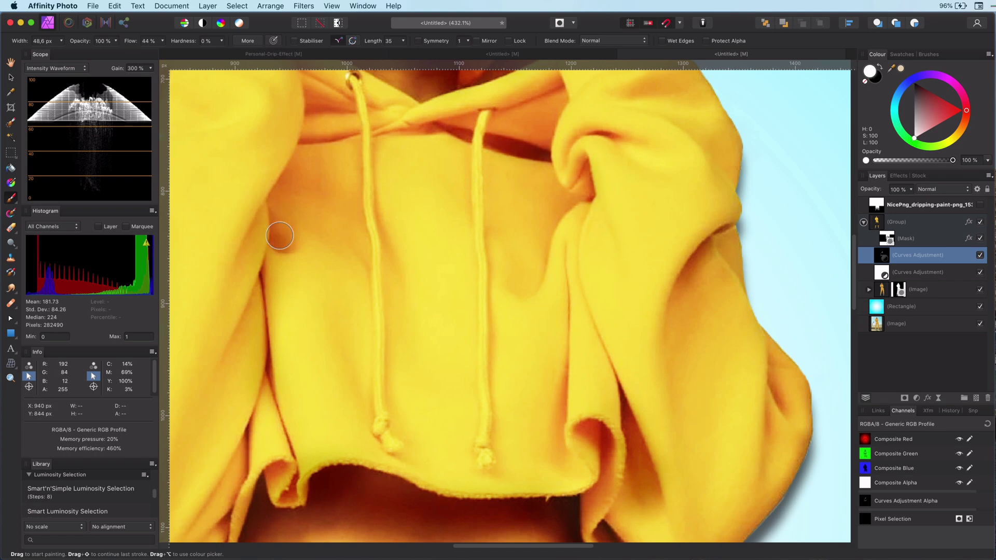
{"action": "scroll", "coordinate": [387, 267], "scroll_direction": "up", "scroll_amount": 5}
{"action": "scroll", "coordinate": [387, 268], "scroll_direction": "down", "scroll_amount": 6}
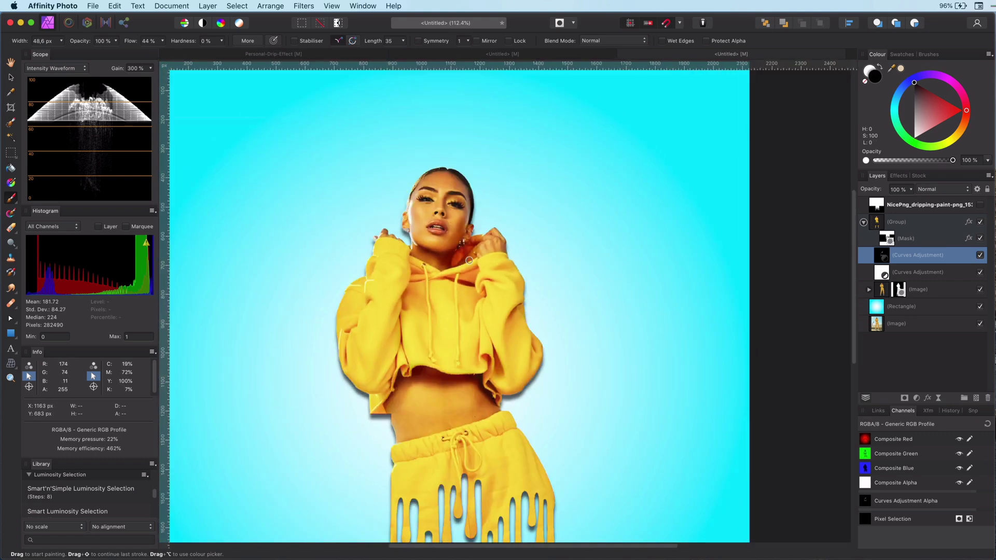
Compare the image with the shadow Curves adjustment hidden and shown.
{"action": "left_click", "coordinate": [980, 255]}
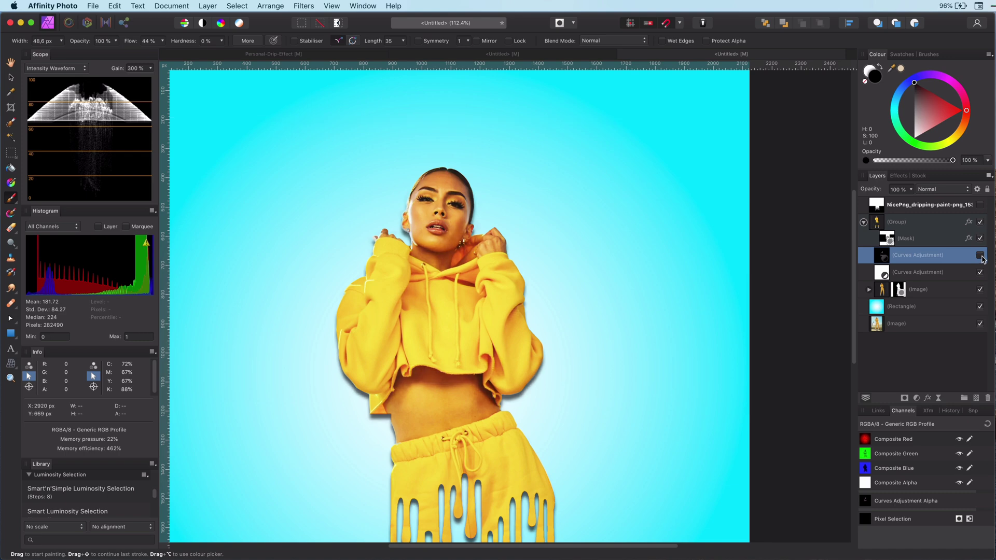
{"action": "left_click", "coordinate": [980, 256]}
{"action": "left_click", "coordinate": [980, 256]}
{"action": "left_click", "coordinate": [980, 255]}
Add a pixel layer between the Shadow Enhanced and Pop adjustments and sample the sleeve's yellow as the paint colour.
{"action": "scroll", "coordinate": [540, 345], "scroll_direction": "up", "scroll_amount": 5}
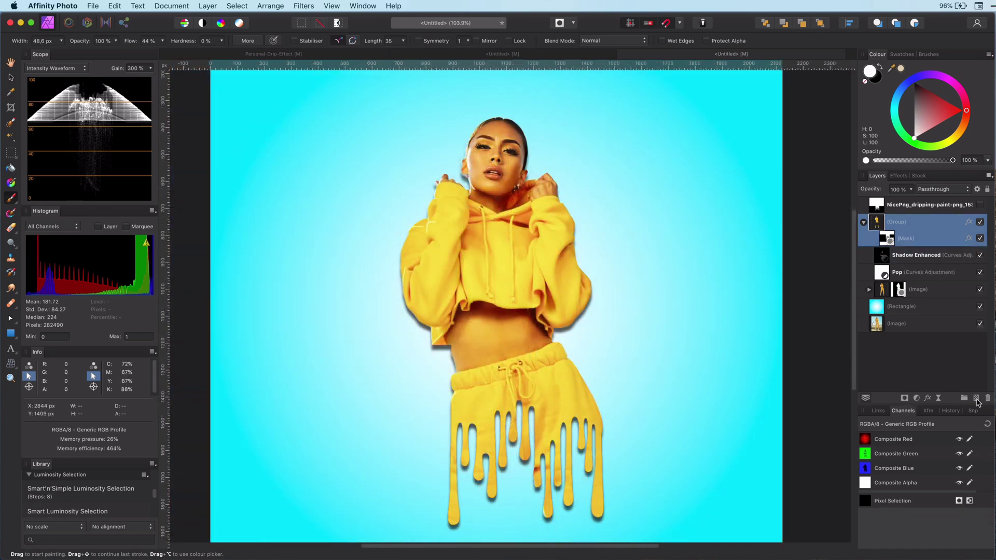
{"action": "left_click_drag", "start_coordinate": [894, 222], "coordinate": [888, 281]}
{"action": "scroll", "coordinate": [417, 242], "scroll_direction": "up", "scroll_amount": 5}
{"action": "scroll", "coordinate": [417, 242], "scroll_direction": "up", "scroll_amount": 2}
{"action": "key", "text": "r"}
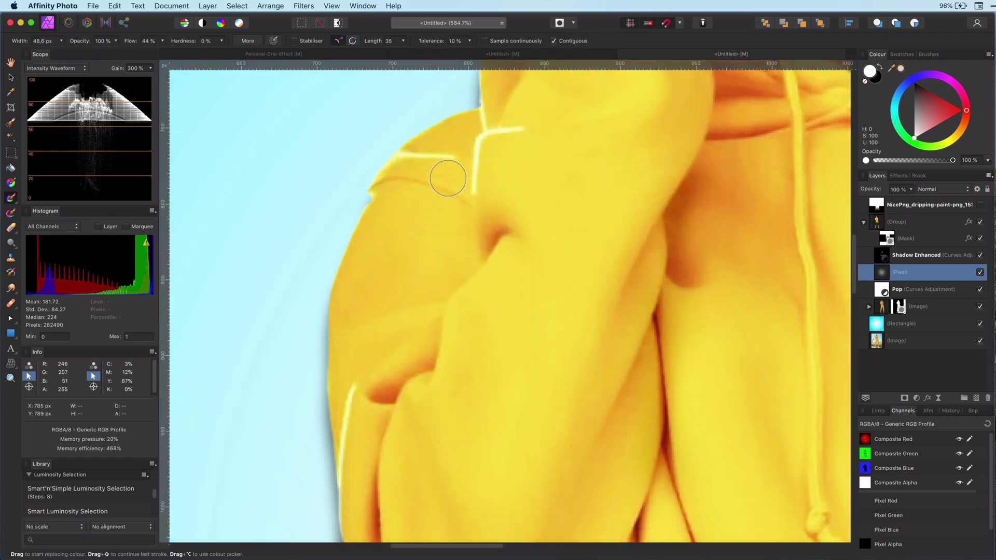
{"action": "left_click_drag", "start_coordinate": [899, 71], "coordinate": [438, 149]}
{"action": "key", "text": "bracketleft"}
{"action": "key", "text": "bracketleft"}
{"action": "key", "text": "bracketleft"}
{"action": "key", "text": "bracketleft"}
{"action": "key", "text": "bracketleft"}
{"action": "key", "text": "bracketleft"}
{"action": "key", "text": "bracketleft"}
{"action": "key", "text": "bracketleft"}
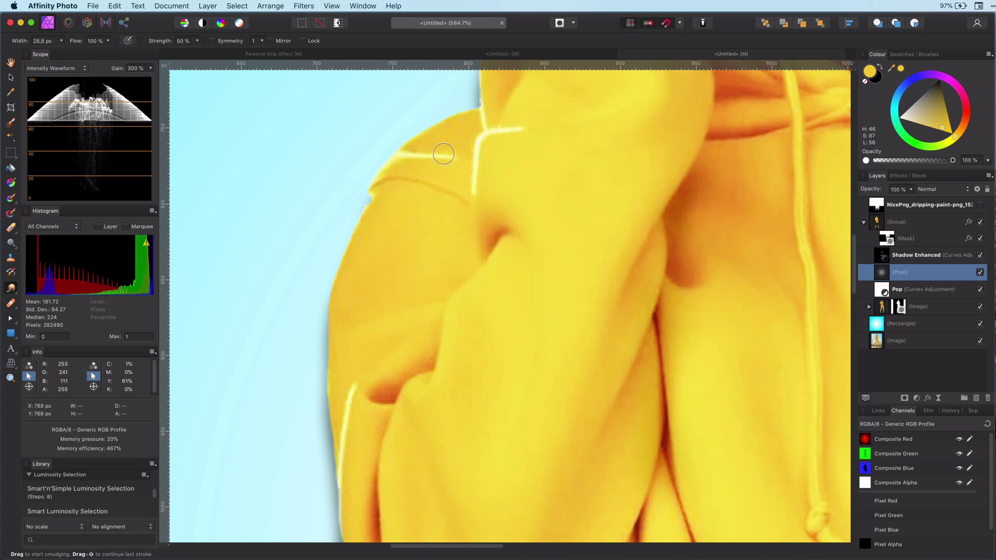
Paint sampled yellow over the bright edge highlights on the upper left sleeve with a 48,6 px Paint Brush at 44 % flow.
{"action": "left_click", "coordinate": [10, 198]}
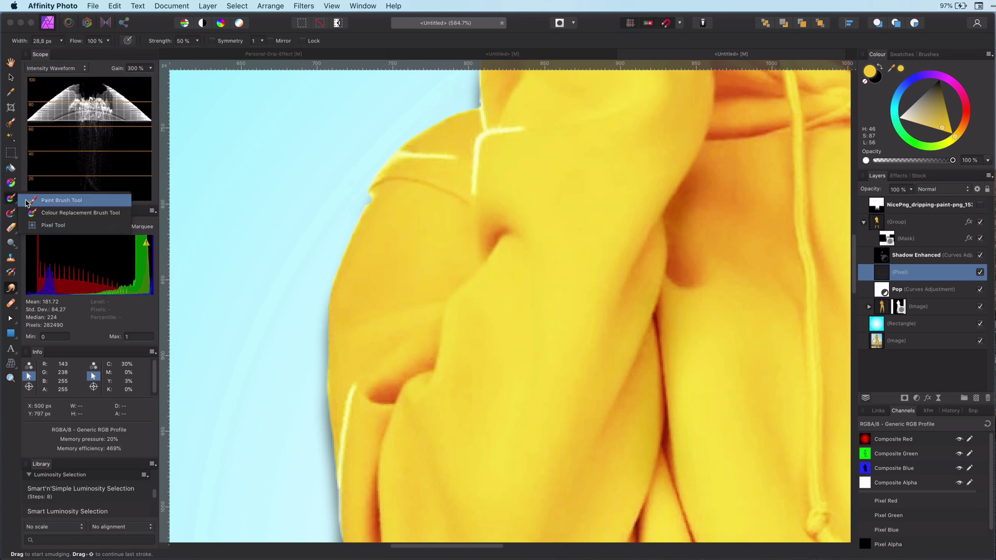
{"action": "left_click", "coordinate": [29, 202]}
{"action": "mouse_move", "coordinate": [396, 155]}
{"action": "left_mouse_down"}
{"action": "mouse_move", "coordinate": [470, 186]}
{"action": "mouse_move", "coordinate": [475, 149]}
{"action": "mouse_move", "coordinate": [546, 136]}
{"action": "mouse_move", "coordinate": [517, 173]}
{"action": "mouse_move", "coordinate": [528, 167]}
{"action": "mouse_move", "coordinate": [516, 133]}
{"action": "mouse_move", "coordinate": [485, 140]}
{"action": "mouse_move", "coordinate": [475, 182]}
{"action": "left_mouse_up"}
{"action": "left_click", "coordinate": [516, 133], "text": "alt"}
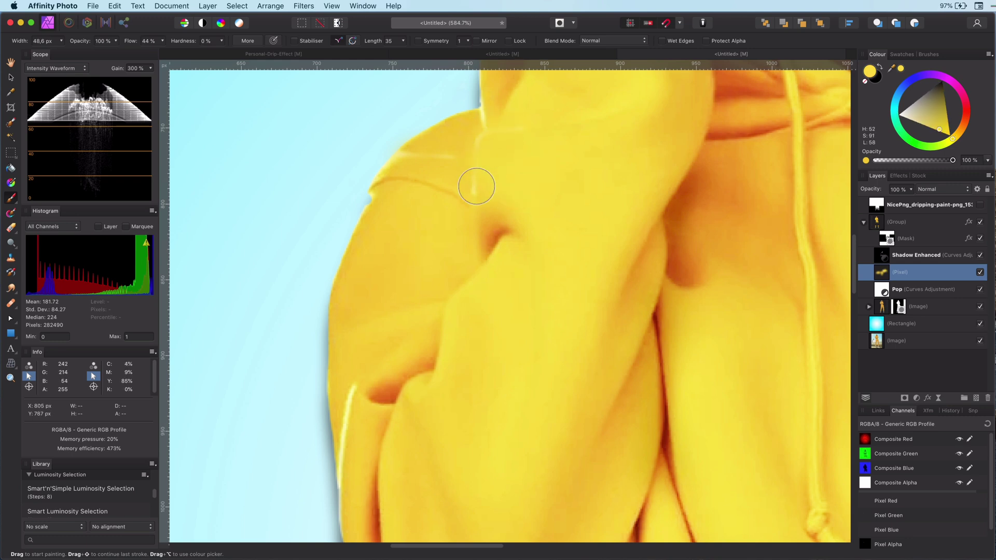
{"action": "left_click", "coordinate": [456, 167], "text": "alt"}
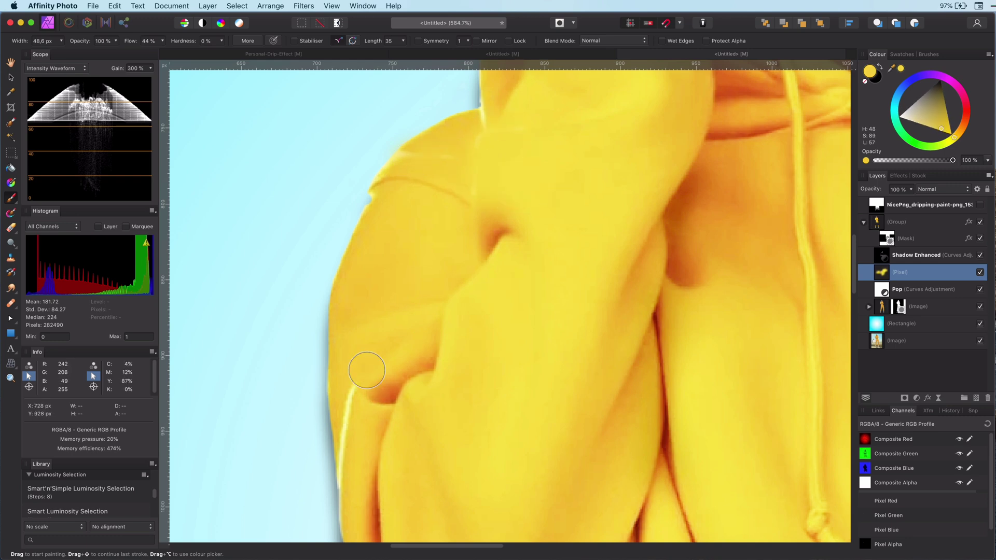
Cover the lower left sleeve's highlight with sampled yellow using an 18,3 px brush, and set the pixel layer's opacity to 76 %.
{"action": "left_click", "coordinate": [364, 443], "text": "alt"}
{"action": "scroll", "coordinate": [353, 434], "scroll_direction": "down", "scroll_amount": 1}
{"action": "scroll", "coordinate": [353, 434], "scroll_direction": "up", "scroll_amount": 5}
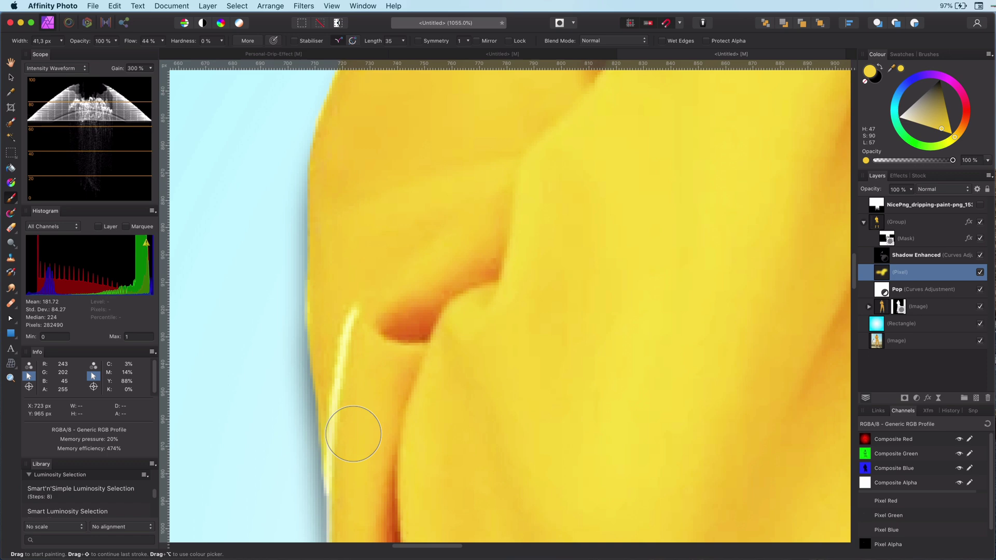
{"action": "key", "text": "bracketleft"}
{"action": "key", "text": "bracketleft"}
{"action": "key", "text": "bracketleft"}
{"action": "key", "text": "bracketleft"}
{"action": "key", "text": "bracketleft"}
{"action": "key", "text": "bracketleft"}
{"action": "mouse_move", "coordinate": [344, 325]}
{"action": "left_mouse_down"}
{"action": "mouse_move", "coordinate": [336, 392]}
{"action": "mouse_move", "coordinate": [341, 369]}
{"action": "left_mouse_up"}
{"action": "scroll", "coordinate": [341, 369], "scroll_direction": "down", "scroll_amount": 10}
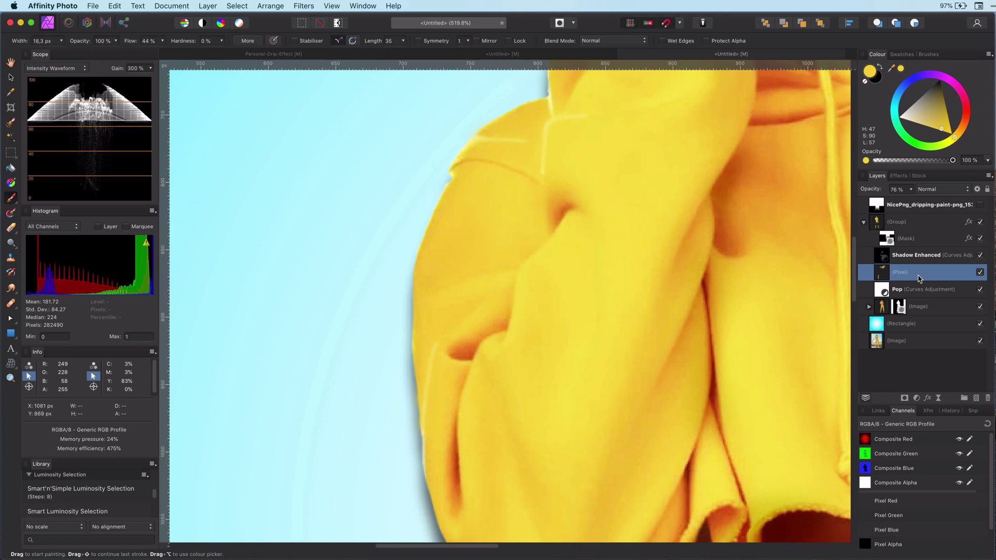
Rename the sleeve retouch layer as Remove irritating highlights.
{"action": "double_click", "coordinate": [901, 272]}
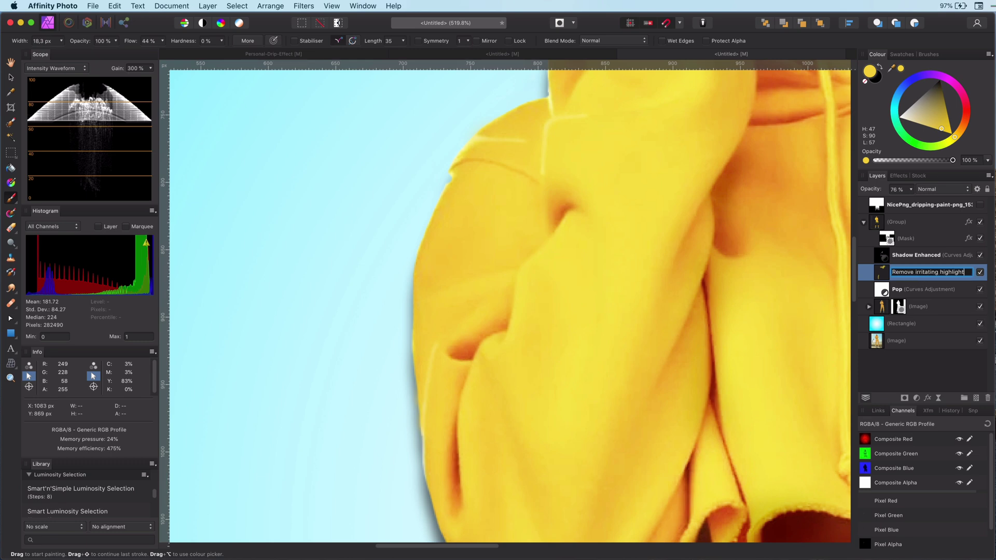
{"action": "type", "text": "s"}
{"action": "key", "text": "Return"}
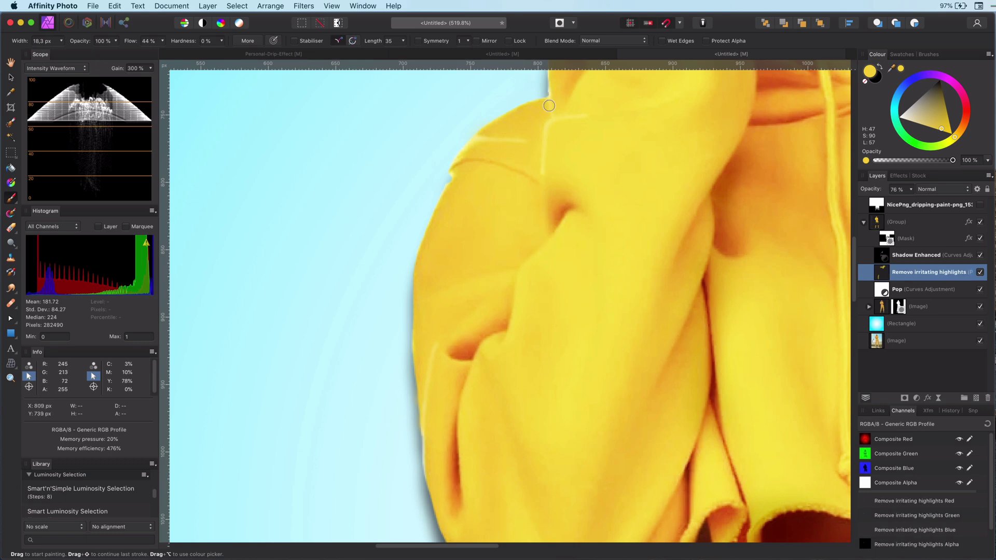
Paint sampled dark skin tones over the white halo under the jaw on a new pixel layer with a 12,1 px brush, raising flow to 100 %.
{"action": "scroll", "coordinate": [659, 303], "scroll_direction": "down", "scroll_amount": 5}
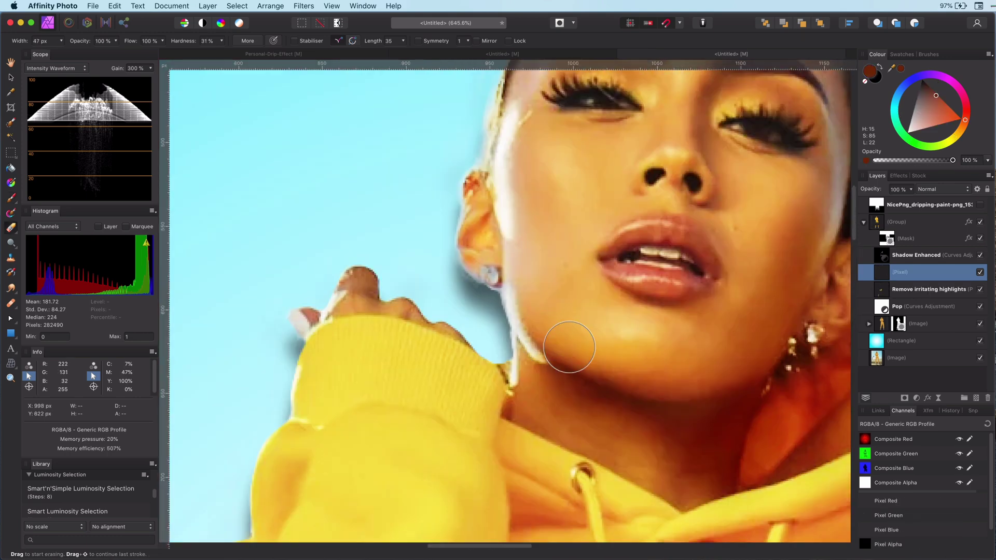
{"action": "key", "text": "b"}
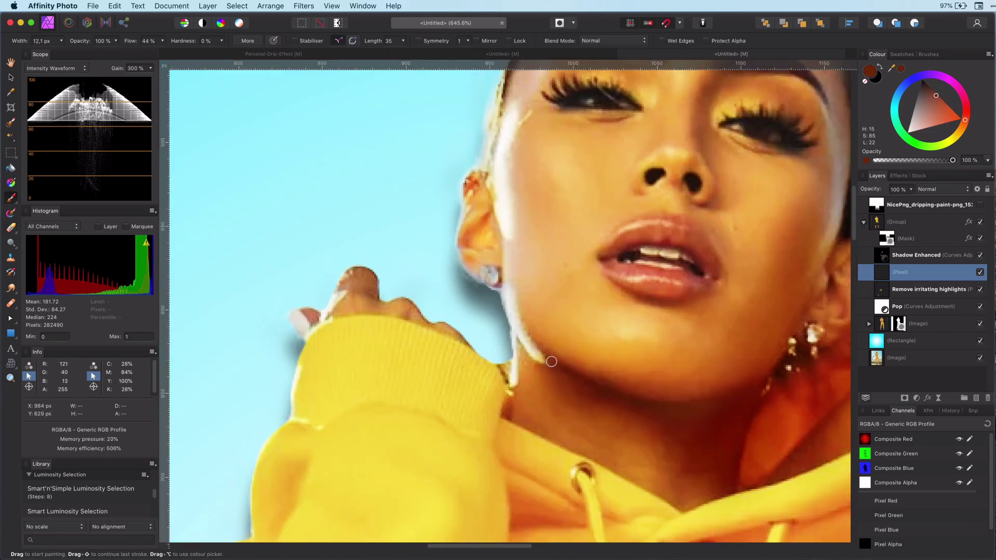
{"action": "left_click", "coordinate": [559, 369], "text": "alt"}
{"action": "left_click_drag", "start_coordinate": [545, 363], "coordinate": [515, 327]}
{"action": "left_click_drag", "start_coordinate": [163, 41], "coordinate": [214, 42]}
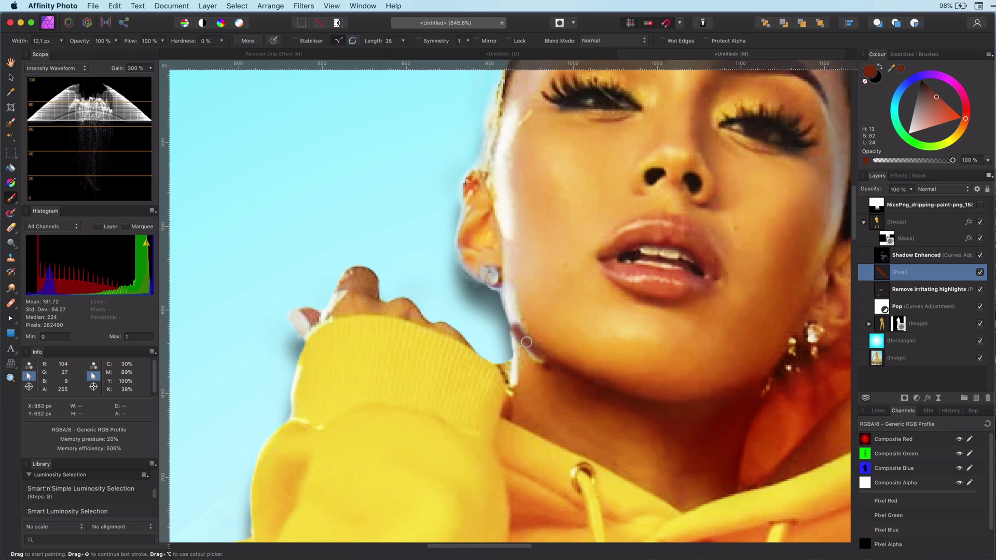
{"action": "left_click", "coordinate": [531, 377], "text": "alt"}
{"action": "left_click_drag", "start_coordinate": [546, 366], "coordinate": [515, 338]}
Enlarge the brush and paint sampled skin tones over the white rim along the jaw and cheek.
{"action": "key", "text": "]"}
{"action": "left_click", "coordinate": [526, 301], "text": "alt"}
{"action": "left_click_drag", "start_coordinate": [512, 290], "coordinate": [519, 326]}
{"action": "left_click", "coordinate": [538, 293], "text": "alt"}
{"action": "mouse_move", "coordinate": [512, 270]}
{"action": "left_mouse_down"}
{"action": "mouse_move", "coordinate": [504, 169]}
{"action": "mouse_move", "coordinate": [519, 101]}
{"action": "mouse_move", "coordinate": [516, 200]}
{"action": "left_mouse_up"}
{"action": "left_click", "coordinate": [516, 153], "text": "alt"}
Set up the Paint Mixer Brush with the soft 64 px Basic brush reduced to 20,5 px at 100 % flow, and undo the test strokes.
{"action": "left_click", "coordinate": [11, 213]}
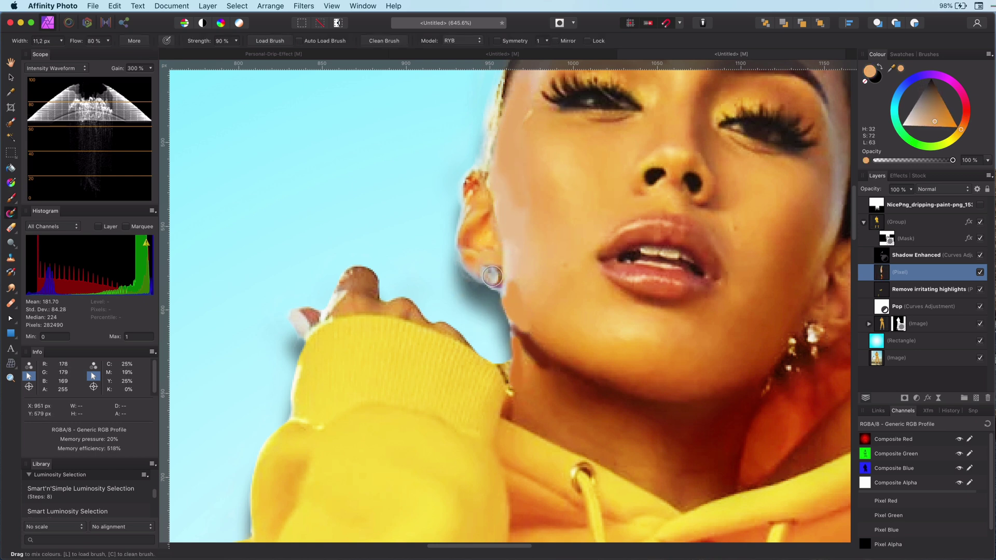
{"action": "left_click_drag", "start_coordinate": [503, 275], "coordinate": [521, 282]}
{"action": "key", "text": "super+z"}
{"action": "left_click", "coordinate": [928, 54]}
{"action": "left_click", "coordinate": [933, 166]}
{"action": "key", "text": "["}
{"action": "key", "text": "["}
{"action": "key", "text": "["}
{"action": "key", "text": "["}
{"action": "key", "text": "["}
{"action": "key", "text": "["}
{"action": "key", "text": "["}
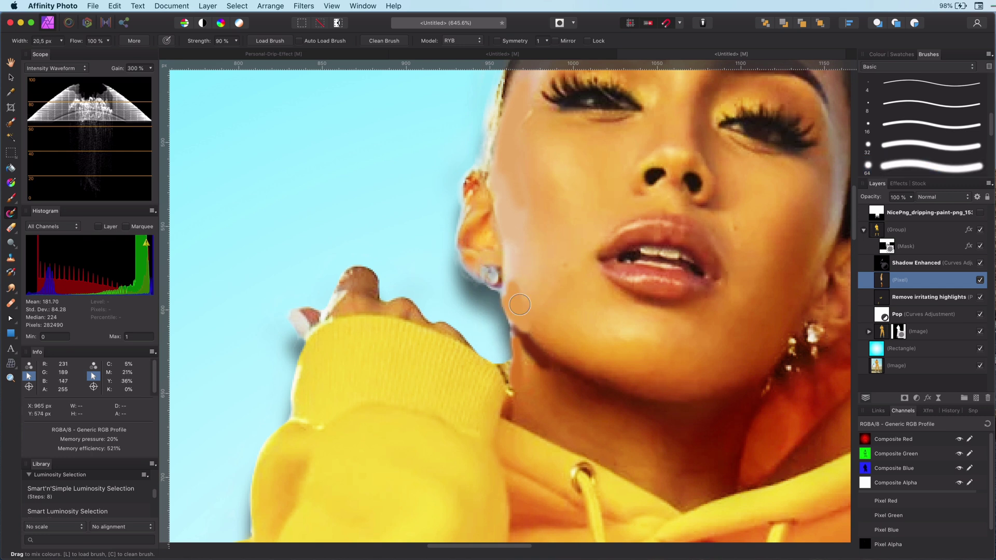
{"action": "key", "text": "super+z"}
Blend the painted skin tones along the jaw and cheek edge with the 20,5 px Paint Mixer Brush at 90 % strength.
{"action": "mouse_move", "coordinate": [502, 336]}
{"action": "left_mouse_down"}
{"action": "mouse_move", "coordinate": [516, 266]}
{"action": "mouse_move", "coordinate": [509, 307]}
{"action": "left_mouse_up"}
{"action": "key", "text": "v"}
{"action": "left_click", "coordinate": [11, 213]}
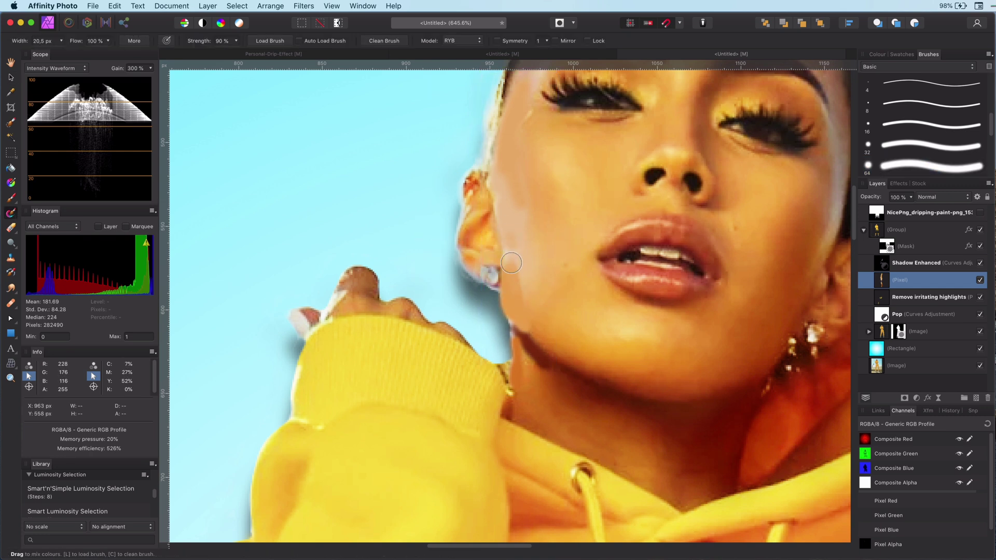
{"action": "left_click_drag", "start_coordinate": [510, 266], "coordinate": [518, 238]}
{"action": "left_click_drag", "start_coordinate": [524, 282], "coordinate": [521, 231]}
{"action": "mouse_move", "coordinate": [559, 377]}
{"action": "left_mouse_down"}
{"action": "mouse_move", "coordinate": [516, 340]}
{"action": "mouse_move", "coordinate": [535, 334]}
{"action": "mouse_move", "coordinate": [547, 369]}
{"action": "mouse_move", "coordinate": [513, 343]}
{"action": "mouse_move", "coordinate": [560, 404]}
{"action": "mouse_move", "coordinate": [509, 314]}
{"action": "mouse_move", "coordinate": [530, 185]}
{"action": "mouse_move", "coordinate": [501, 165]}
{"action": "mouse_move", "coordinate": [543, 229]}
{"action": "mouse_move", "coordinate": [524, 151]}
{"action": "left_mouse_up"}
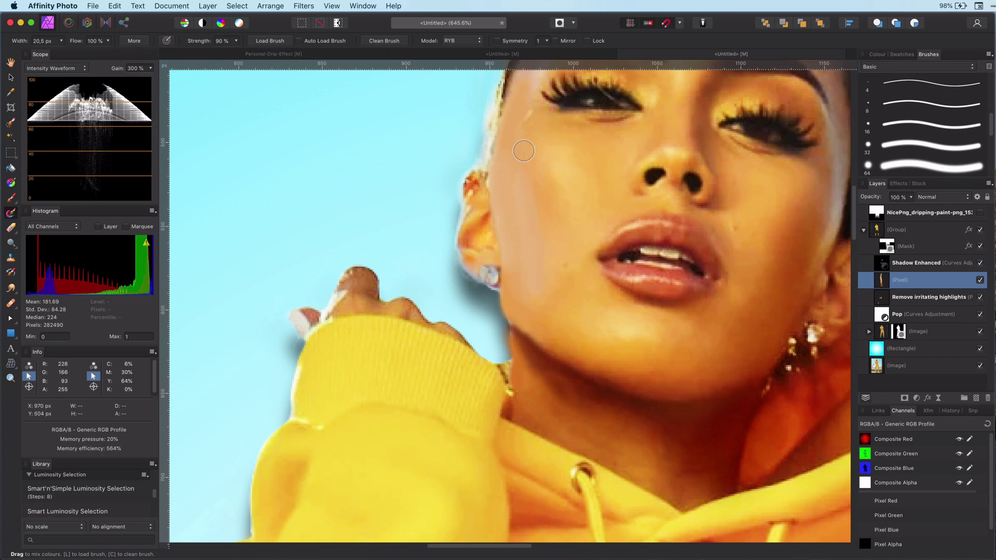
Set the skin retouch layer's blend mode to Darken.
{"action": "scroll", "coordinate": [564, 298], "scroll_direction": "down", "scroll_amount": 8}
{"action": "scroll", "coordinate": [565, 290], "scroll_direction": "up", "scroll_amount": 5}
{"action": "left_click_drag", "start_coordinate": [872, 197], "coordinate": [906, 197]}
{"action": "left_click", "coordinate": [940, 197]}
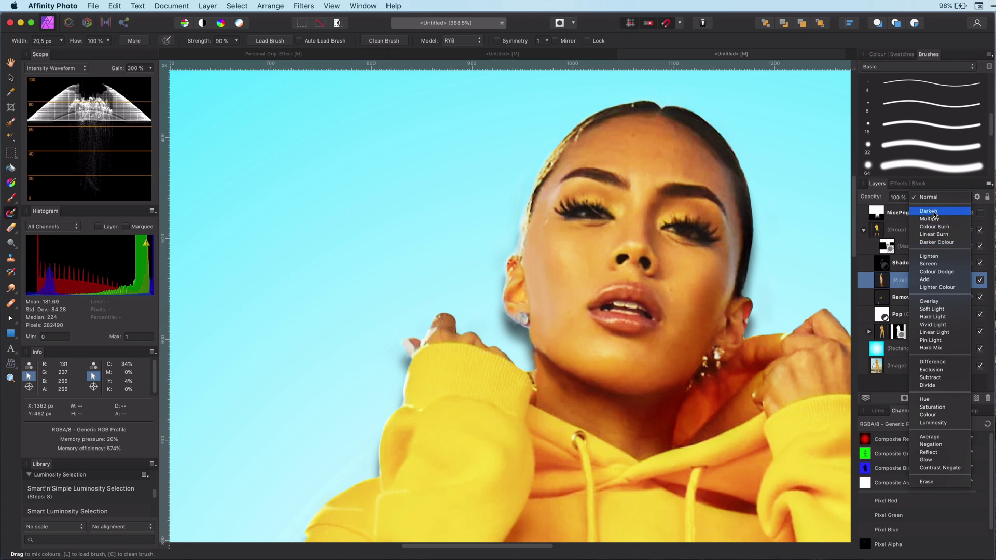
{"action": "left_click", "coordinate": [934, 213]}
Smudge the skin retouch strokes around the jaw with a 15 px Smudge brush at 50 % strength.
{"action": "scroll", "coordinate": [511, 338], "scroll_direction": "up", "scroll_amount": 5}
{"action": "left_click", "coordinate": [11, 288]}
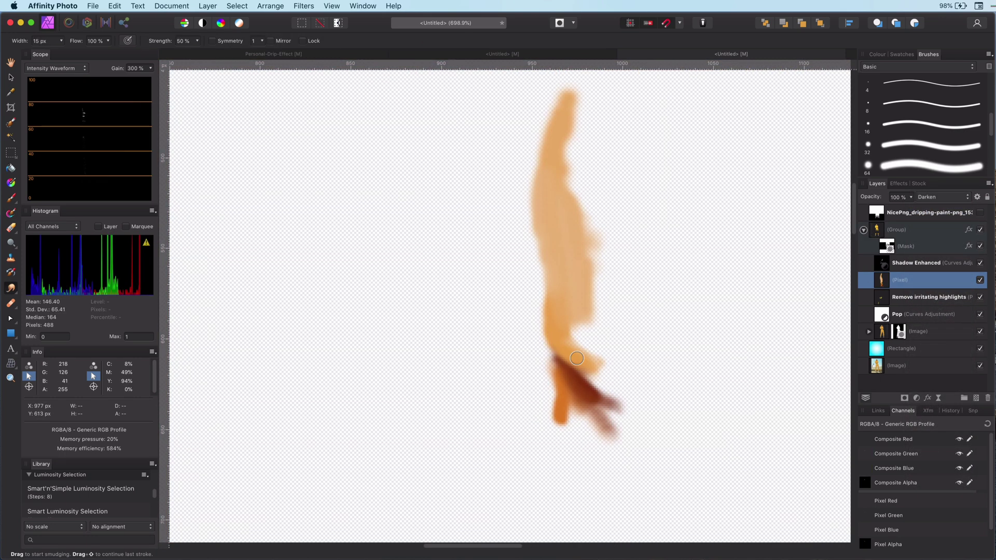
{"action": "mouse_move", "coordinate": [576, 332]}
{"action": "left_mouse_down"}
{"action": "mouse_move", "coordinate": [569, 302]}
{"action": "mouse_move", "coordinate": [590, 380]}
{"action": "mouse_move", "coordinate": [587, 427]}
{"action": "left_mouse_up"}
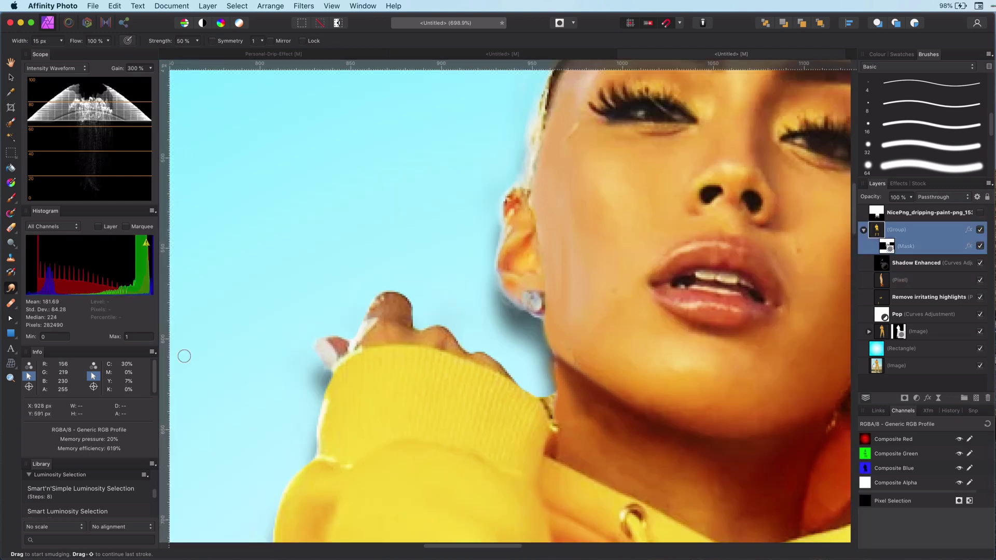
Set the Erase Brush flow to 11 % and undo the test stroke made on the cheek.
{"action": "key", "text": "e"}
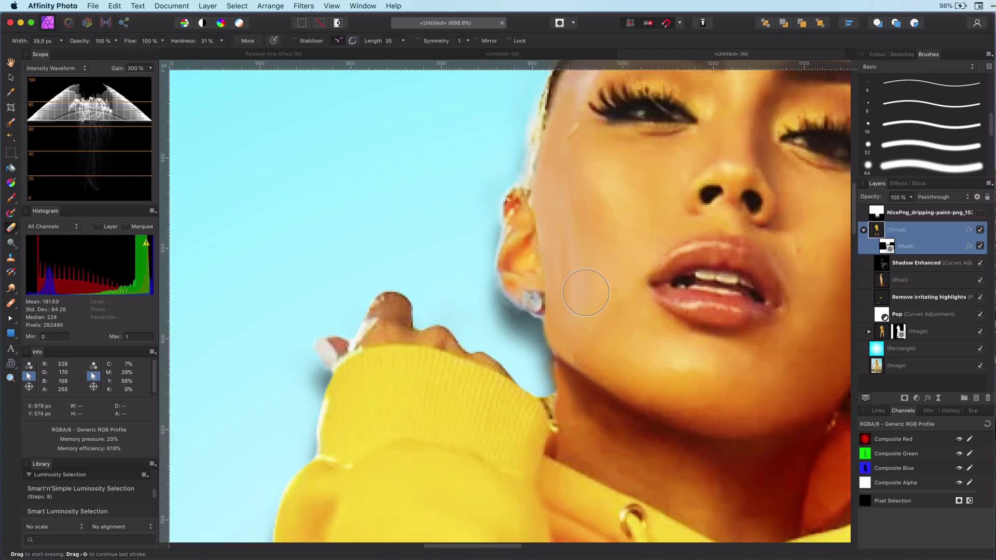
{"action": "left_click_drag", "start_coordinate": [163, 41], "coordinate": [172, 43]}
{"action": "left_click_drag", "start_coordinate": [638, 296], "coordinate": [584, 255]}
{"action": "key", "text": "super+z"}
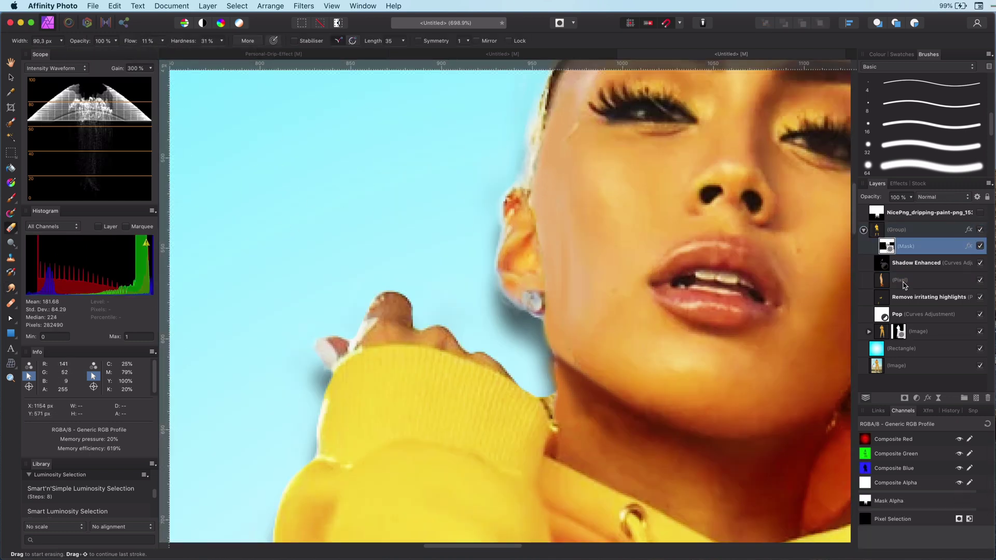
Soften the skin retouch layer along the cheek with the Erase Brush reduced to 28,9 px at 11 % flow.
{"action": "left_click", "coordinate": [904, 282]}
{"action": "key", "text": "bracketleft"}
{"action": "key", "text": "bracketleft"}
{"action": "key", "text": "bracketleft"}
{"action": "key", "text": "bracketleft"}
{"action": "key", "text": "bracketleft"}
{"action": "key", "text": "bracketleft"}
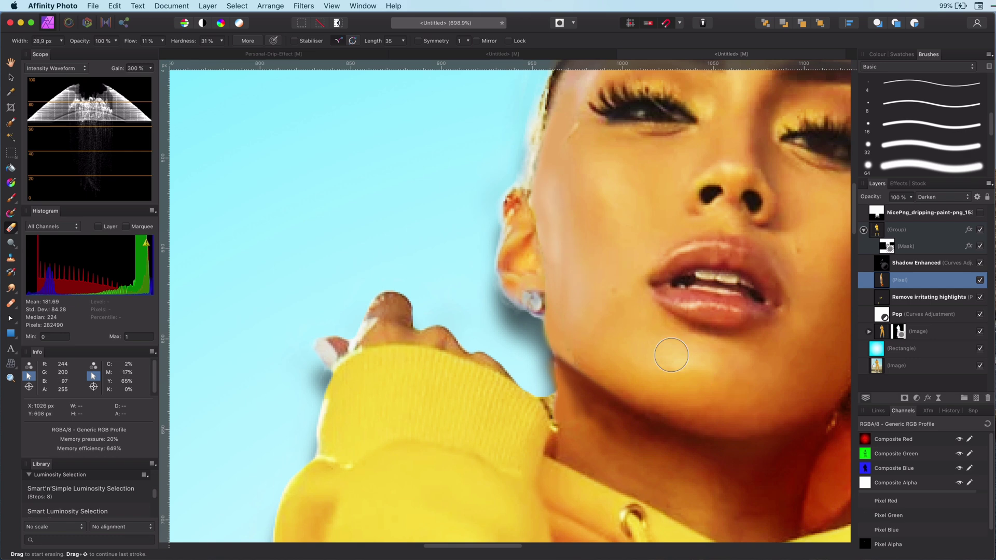
{"action": "scroll", "coordinate": [671, 356], "scroll_direction": "down", "scroll_amount": 1}
{"action": "scroll", "coordinate": [672, 356], "scroll_direction": "up", "scroll_amount": 3}
Smudge the skin retouch layer along the cheek edge beside the earring with a 26,3 px Smudge brush at 50 % strength.
{"action": "key", "text": "r"}
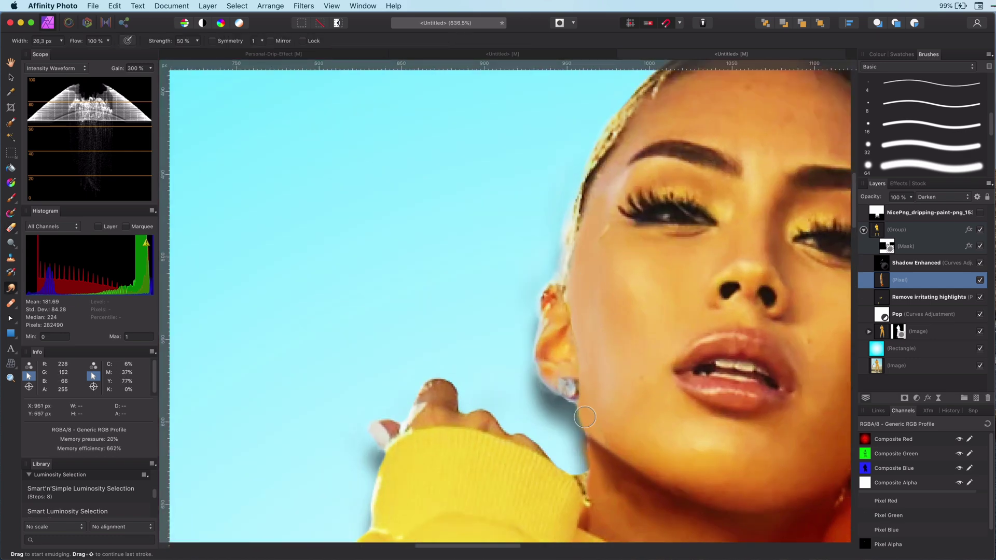
{"action": "mouse_move", "coordinate": [590, 367]}
{"action": "left_mouse_down"}
{"action": "mouse_move", "coordinate": [598, 426]}
{"action": "mouse_move", "coordinate": [637, 460]}
{"action": "mouse_move", "coordinate": [573, 395]}
{"action": "left_mouse_up"}
{"action": "left_click", "coordinate": [11, 198]}
{"action": "left_click", "coordinate": [11, 288]}
{"action": "scroll", "coordinate": [666, 389], "scroll_direction": "down", "scroll_amount": 10}
{"action": "scroll", "coordinate": [666, 398], "scroll_direction": "right", "scroll_amount": 3}
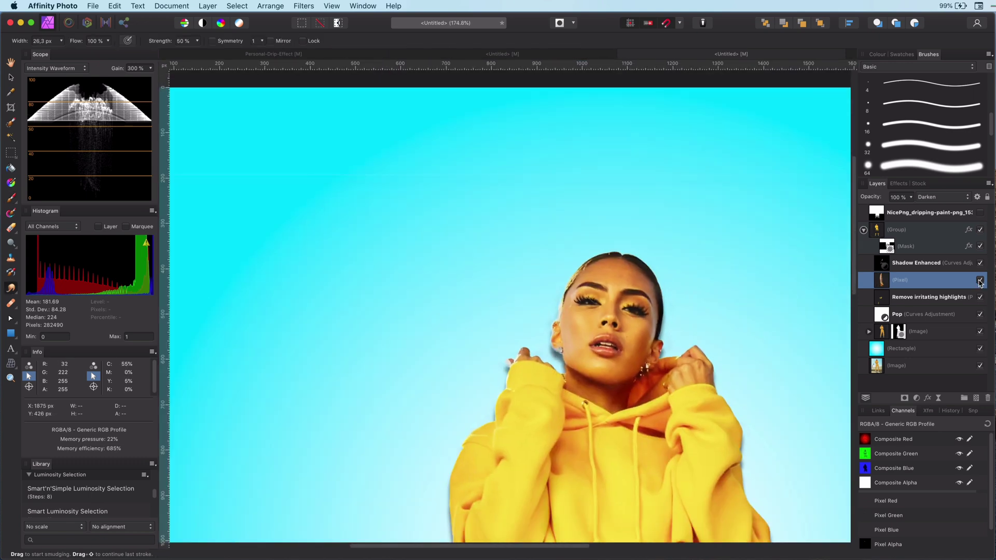
Compare the face before and after the skin retouch, and rename the retouch layer to "Remove face highlight".
{"action": "left_click", "coordinate": [980, 281]}
{"action": "left_click", "coordinate": [980, 281]}
{"action": "double_click", "coordinate": [898, 281]}
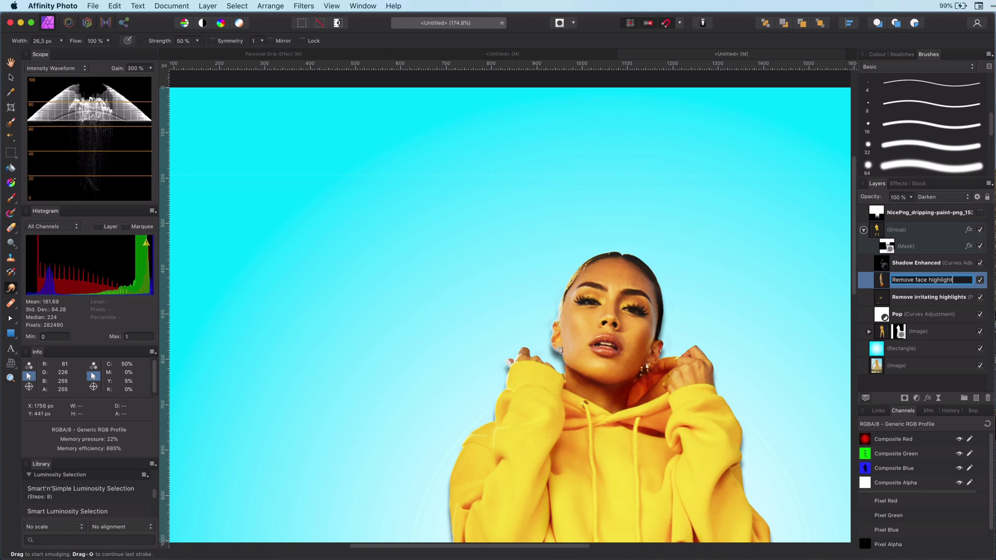
{"action": "left_click", "coordinate": [926, 264]}
Touch up the trousers below the waistband on the "Remove irritating highlights" layer with the 21,2 px Paint Brush and 28,9 px Erase Brush.
{"action": "scroll", "coordinate": [583, 371], "scroll_direction": "down", "scroll_amount": 4}
{"action": "scroll", "coordinate": [571, 379], "scroll_direction": "down", "scroll_amount": 3}
{"action": "scroll", "coordinate": [498, 410], "scroll_direction": "up", "scroll_amount": 6}
{"action": "left_click", "coordinate": [912, 295]}
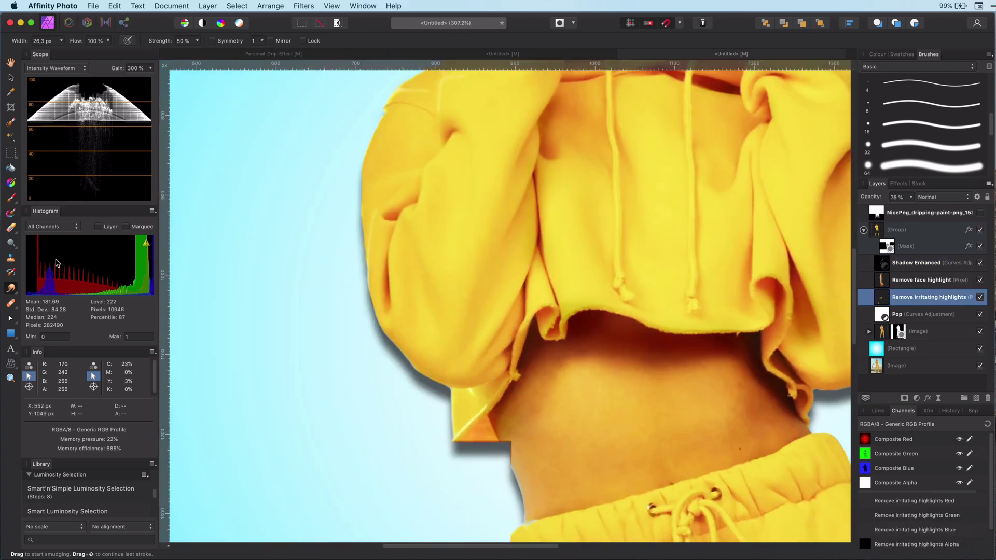
{"action": "key", "text": "b"}
{"action": "key", "text": "super+0"}
{"action": "scroll", "coordinate": [574, 392], "scroll_direction": "up", "scroll_amount": 3}
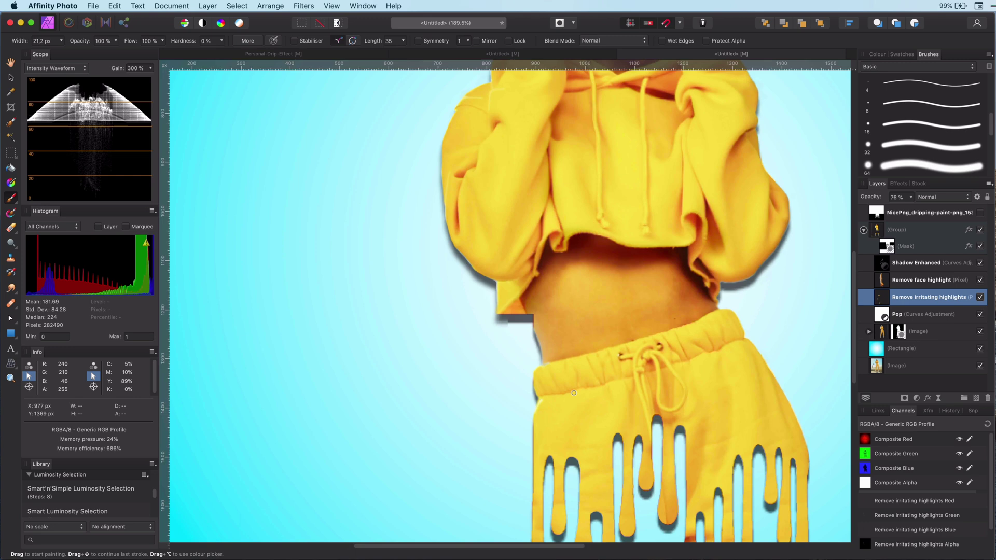
{"action": "scroll", "coordinate": [574, 393], "scroll_direction": "up", "scroll_amount": 4}
{"action": "key", "text": "e"}
{"action": "scroll", "coordinate": [487, 411], "scroll_direction": "down", "scroll_amount": 3}
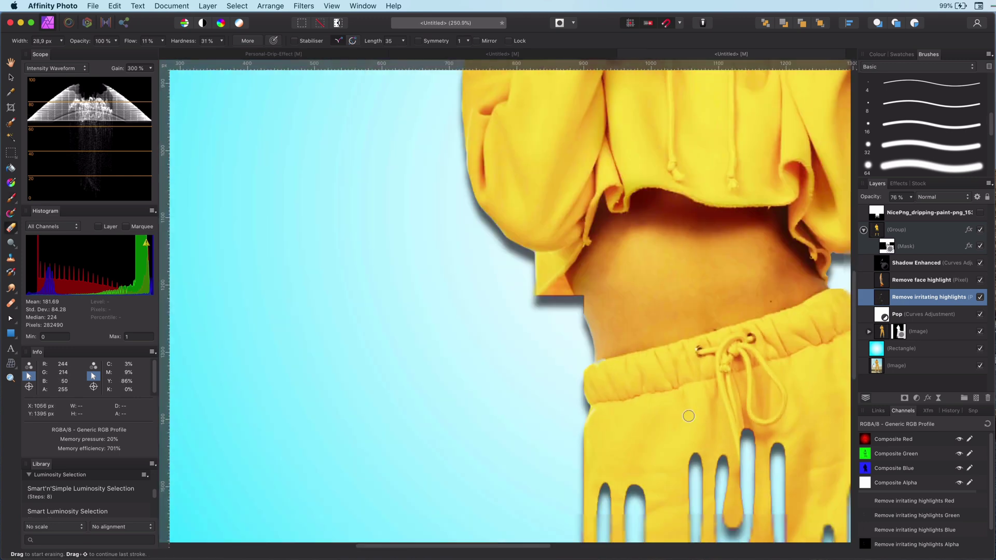
Paint over the reddish stain on the short drip with the 21,2 px Paint Brush at 100 % flow.
{"action": "scroll", "coordinate": [508, 296], "scroll_direction": "up", "scroll_amount": 3}
{"action": "key", "text": "b"}
{"action": "key", "text": "super+0"}
{"action": "scroll", "coordinate": [680, 435], "scroll_direction": "up", "scroll_amount": 4}
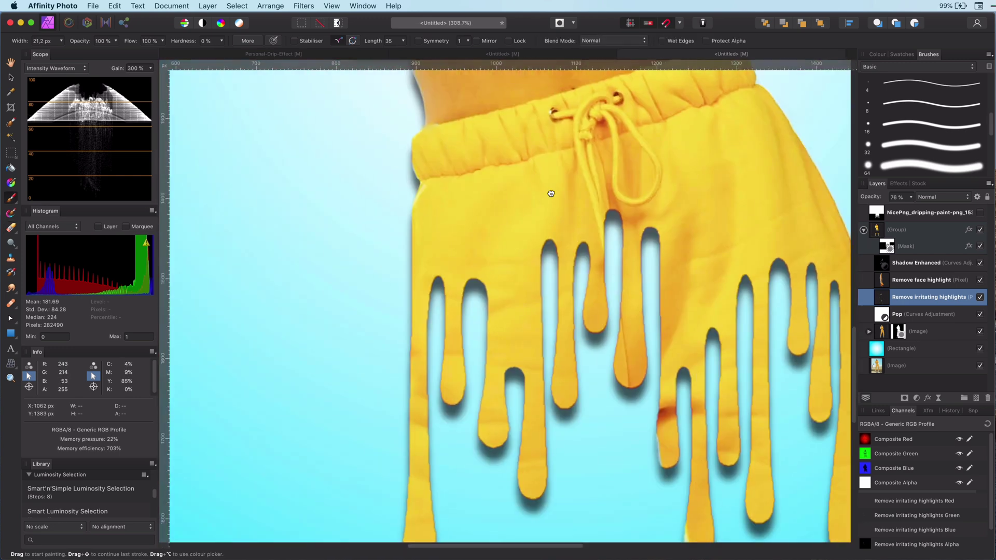
{"action": "left_click_drag", "start_coordinate": [669, 330], "coordinate": [666, 313]}
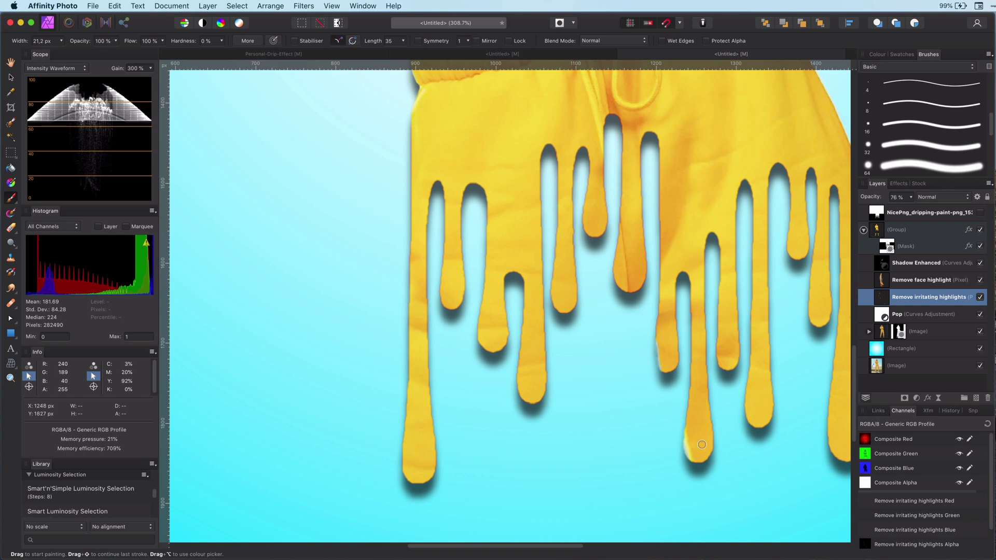
{"action": "scroll", "coordinate": [628, 274], "scroll_direction": "down", "scroll_amount": 6}
{"action": "scroll", "coordinate": [604, 340], "scroll_direction": "up", "scroll_amount": 3}
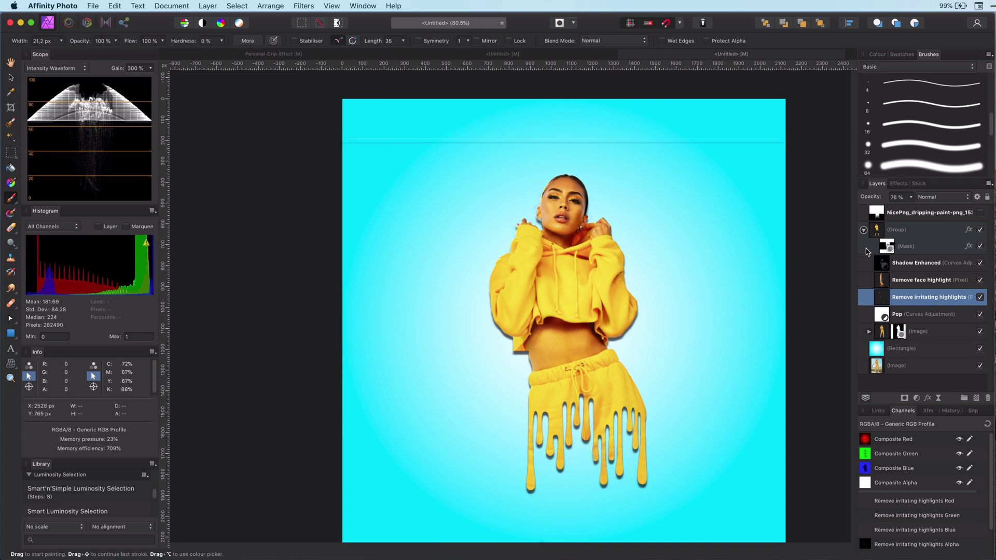
Paste the black-ink and white-paint splatter images directly above the background rectangle and nudge the white-paint splatter behind the woman's arm.
{"action": "left_click", "coordinate": [864, 230]}
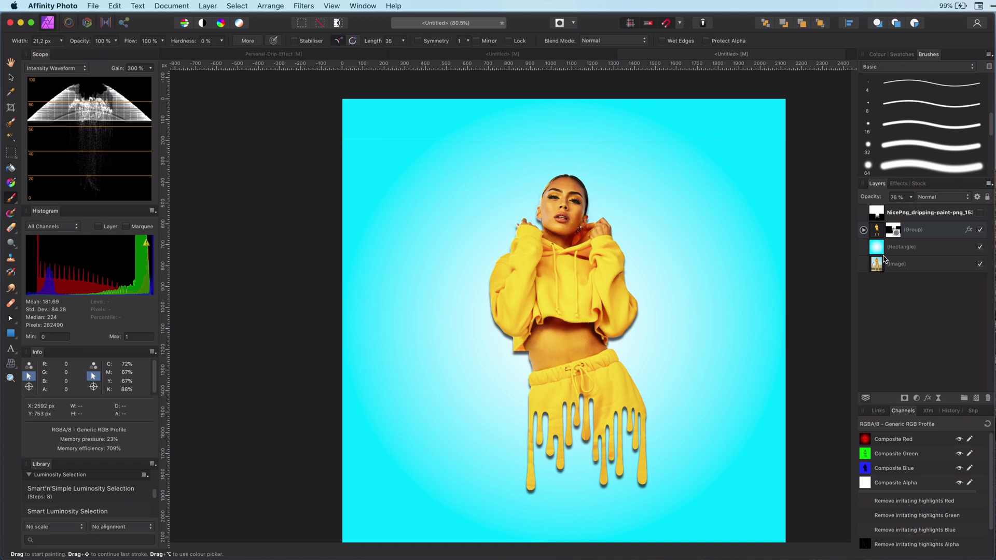
{"action": "left_click", "coordinate": [887, 252]}
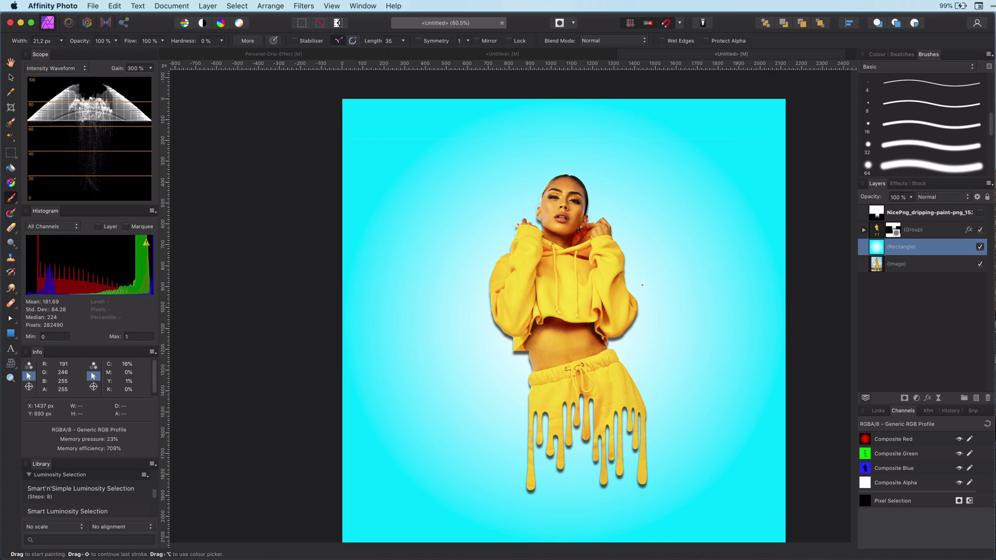
{"action": "key", "text": "super+v"}
{"action": "key", "text": "super+v"}
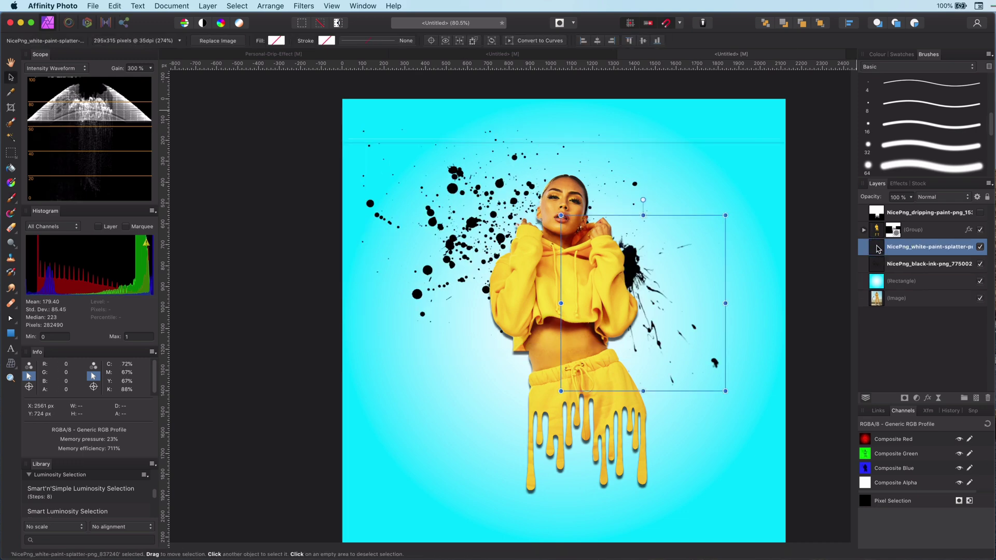
{"action": "left_click_drag", "start_coordinate": [621, 279], "coordinate": [625, 280]}
Duplicate the black-ink splatter, and rotate and move the copy to the opposite side of the woman's head and shoulder.
{"action": "left_click", "coordinate": [471, 223]}
{"action": "key", "text": "super+j"}
{"action": "left_click_drag", "start_coordinate": [471, 223], "coordinate": [564, 218]}
{"action": "left_click_drag", "start_coordinate": [597, 109], "coordinate": [664, 129]}
{"action": "mouse_move", "coordinate": [638, 223]}
{"action": "left_mouse_down"}
{"action": "mouse_move", "coordinate": [682, 212]}
{"action": "mouse_move", "coordinate": [649, 232]}
{"action": "mouse_move", "coordinate": [654, 240]}
{"action": "left_mouse_up"}
Duplicate the black-ink splatter again, and rotate and place the copy behind the woman's lower torso.
{"action": "key", "text": "super+j"}
{"action": "left_click_drag", "start_coordinate": [680, 147], "coordinate": [499, 202]}
{"action": "mouse_move", "coordinate": [540, 228]}
{"action": "left_mouse_down"}
{"action": "mouse_move", "coordinate": [482, 283]}
{"action": "mouse_move", "coordinate": [477, 335]}
{"action": "left_mouse_up"}
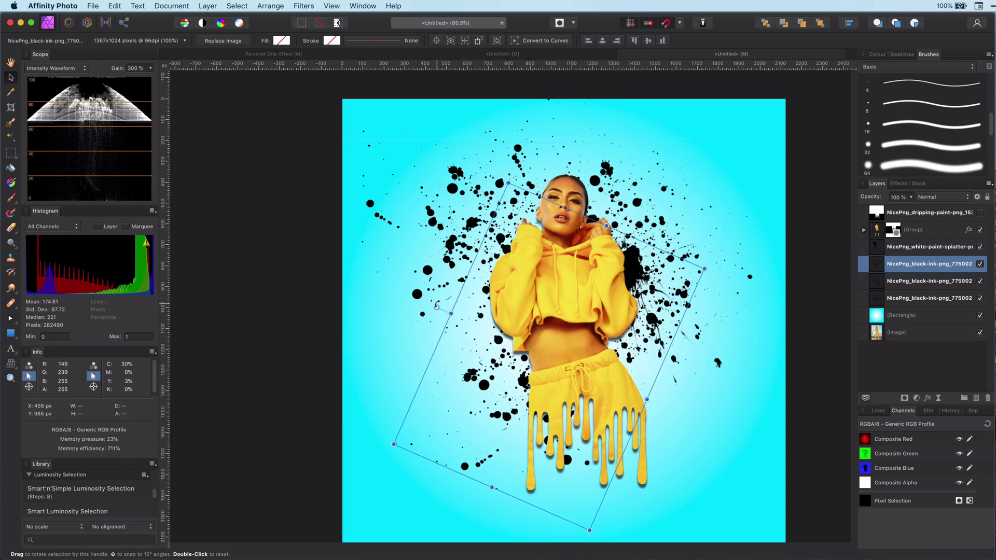
{"action": "mouse_move", "coordinate": [437, 304]}
{"action": "left_mouse_down"}
{"action": "mouse_move", "coordinate": [493, 284]}
{"action": "mouse_move", "coordinate": [650, 450]}
{"action": "left_mouse_up"}
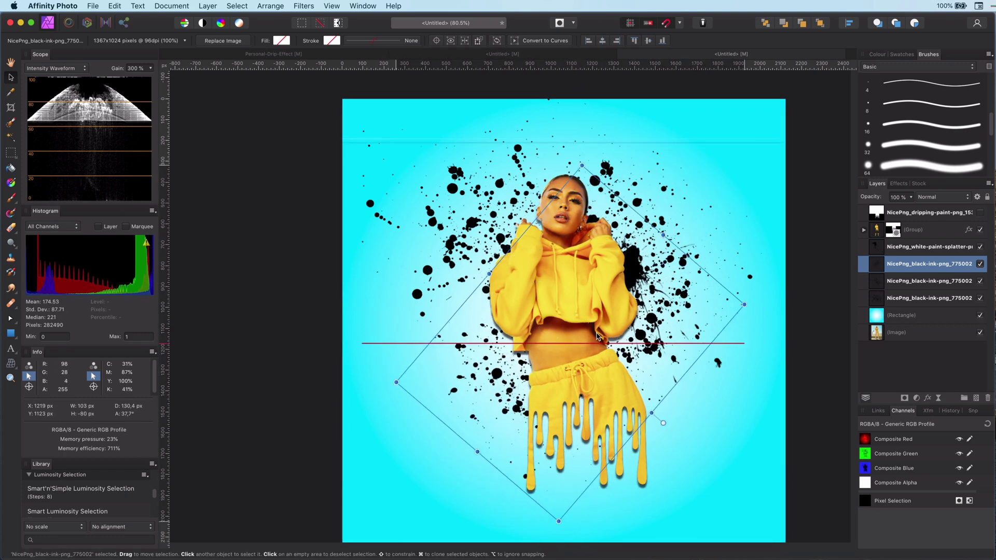
Add a mask to the uppermost black-ink splatter layer and set the Paint Brush colour to black.
{"action": "left_click", "coordinate": [929, 230]}
{"action": "left_click", "coordinate": [929, 263]}
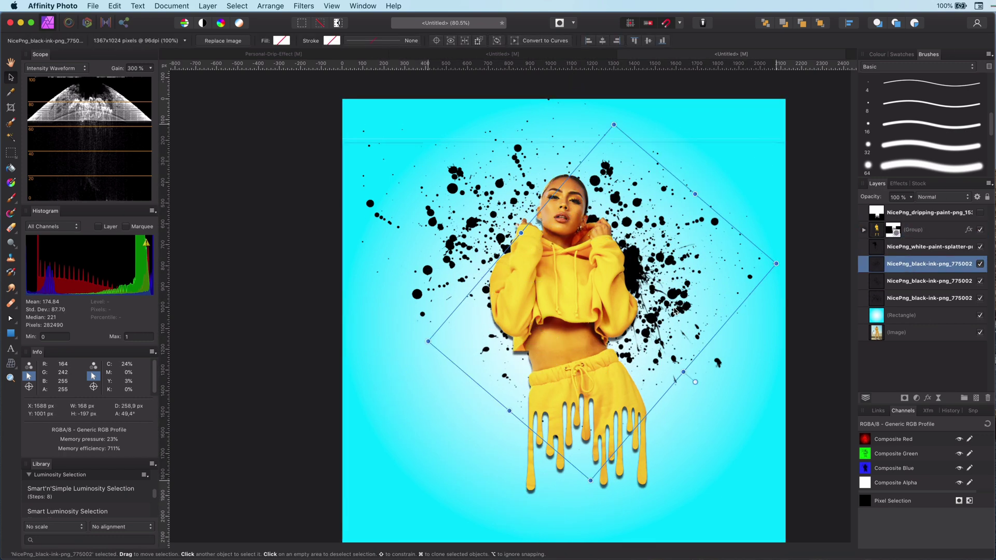
{"action": "left_click", "coordinate": [905, 398]}
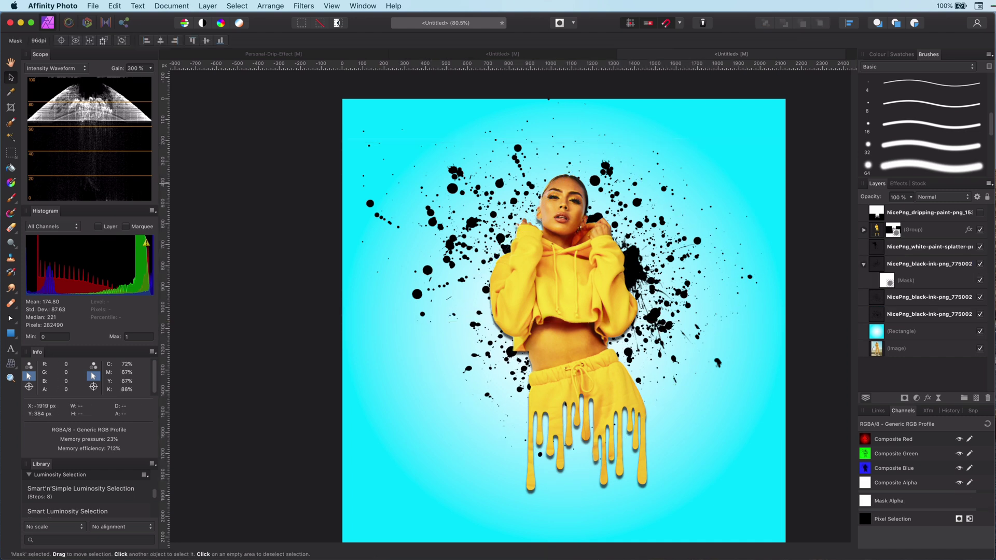
{"action": "left_click", "coordinate": [11, 198]}
{"action": "left_click", "coordinate": [877, 54]}
{"action": "left_click", "coordinate": [905, 145]}
Enlarge the Paint Brush to 526,5 px and hide the splatter beside the woman's shoulder by painting black on the mask.
{"action": "key", "text": "bracketright"}
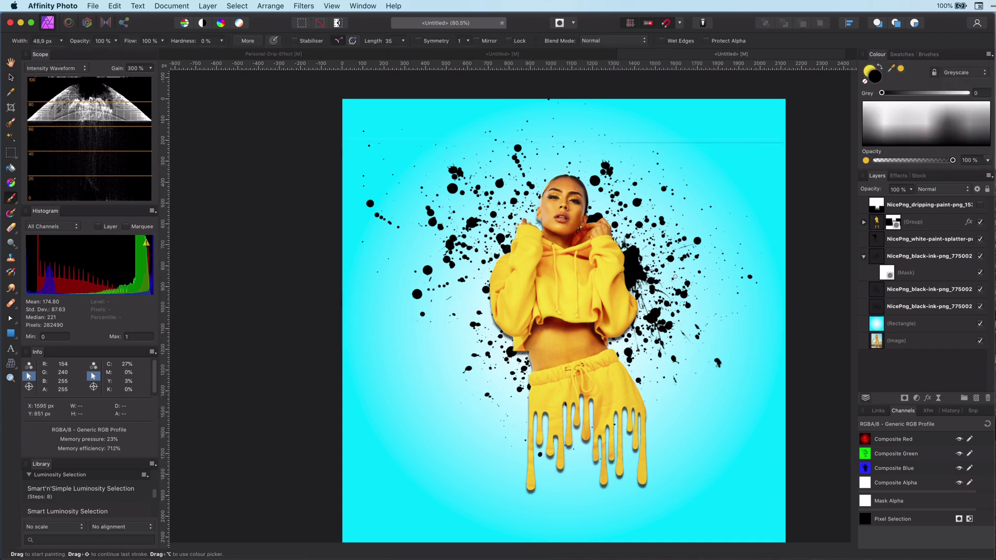
{"action": "key", "text": "bracketright"}
{"action": "key", "text": "bracketright"}
{"action": "key", "text": "bracketright"}
{"action": "key", "text": "bracketright"}
{"action": "key", "text": "bracketright"}
{"action": "key", "text": "bracketright"}
{"action": "key", "text": "bracketright"}
{"action": "key", "text": "bracketright"}
{"action": "mouse_move", "coordinate": [672, 279]}
{"action": "left_mouse_down"}
{"action": "mouse_move", "coordinate": [609, 266]}
{"action": "mouse_move", "coordinate": [628, 242]}
{"action": "mouse_move", "coordinate": [686, 241]}
{"action": "mouse_move", "coordinate": [692, 312]}
{"action": "mouse_move", "coordinate": [624, 217]}
{"action": "mouse_move", "coordinate": [645, 320]}
{"action": "mouse_move", "coordinate": [640, 262]}
{"action": "mouse_move", "coordinate": [666, 258]}
{"action": "mouse_move", "coordinate": [707, 341]}
{"action": "mouse_move", "coordinate": [621, 230]}
{"action": "mouse_move", "coordinate": [745, 254]}
{"action": "mouse_move", "coordinate": [674, 259]}
{"action": "left_mouse_up"}
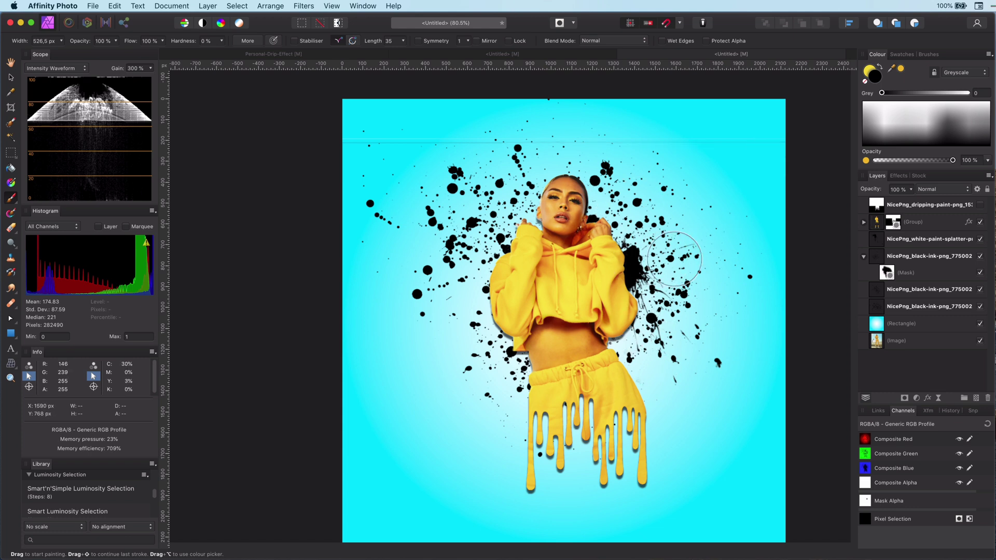
Partly restore the masked splatter around the woman's arm by painting white on the mask at 62 % flow.
{"action": "key", "text": "x"}
{"action": "left_click_drag", "start_coordinate": [162, 40], "coordinate": [128, 52]}
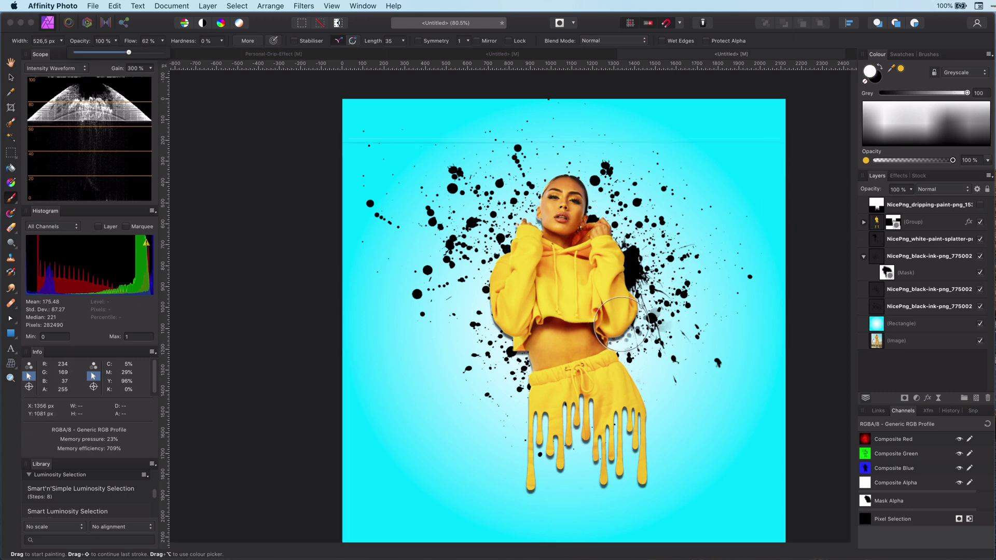
{"action": "mouse_move", "coordinate": [621, 324]}
{"action": "left_mouse_down"}
{"action": "mouse_move", "coordinate": [643, 254]}
{"action": "mouse_move", "coordinate": [600, 226]}
{"action": "mouse_move", "coordinate": [577, 264]}
{"action": "mouse_move", "coordinate": [591, 296]}
{"action": "mouse_move", "coordinate": [611, 279]}
{"action": "left_mouse_up"}
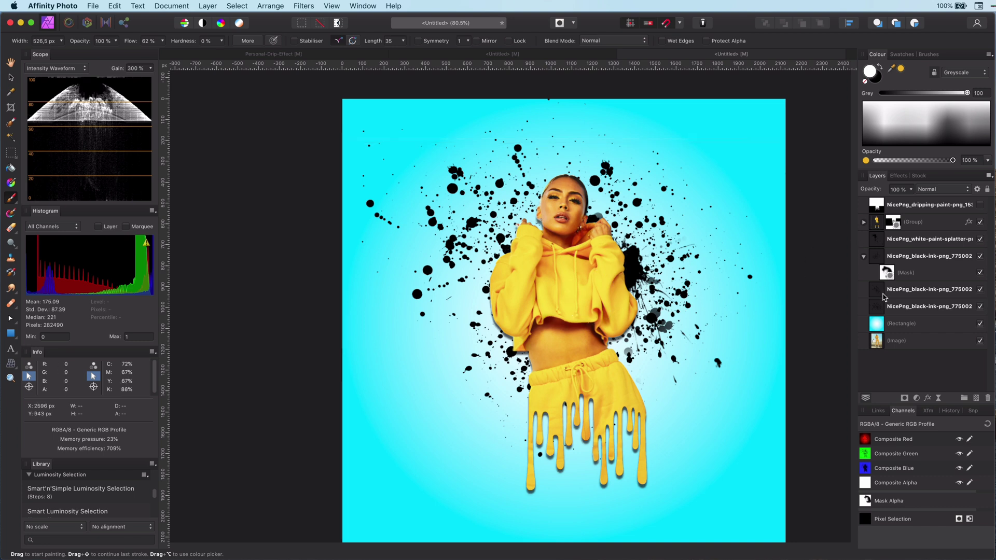
Add a mask to the second black-ink splatter and fade it beside the woman's shoulder with black at 62 % flow.
{"action": "left_click", "coordinate": [885, 297]}
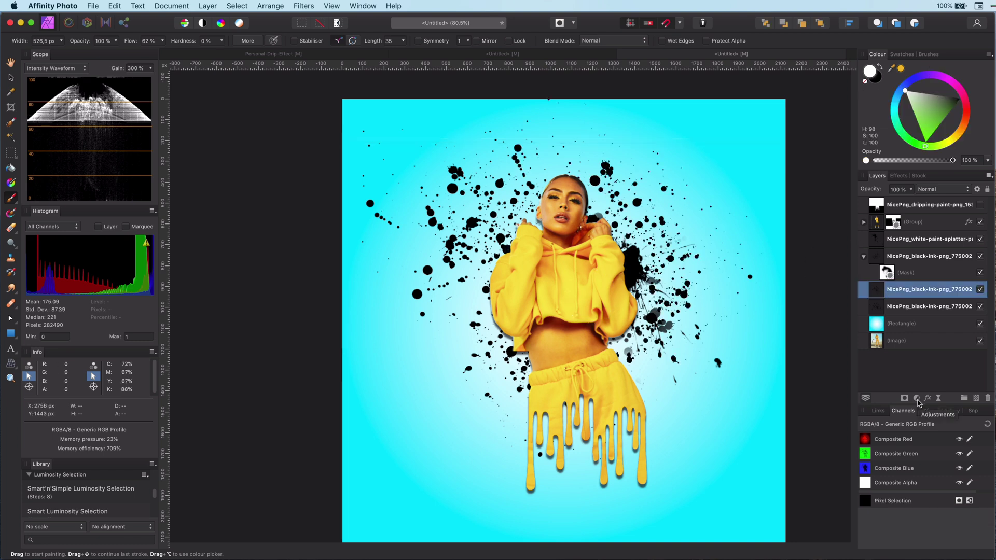
{"action": "left_click", "coordinate": [905, 398]}
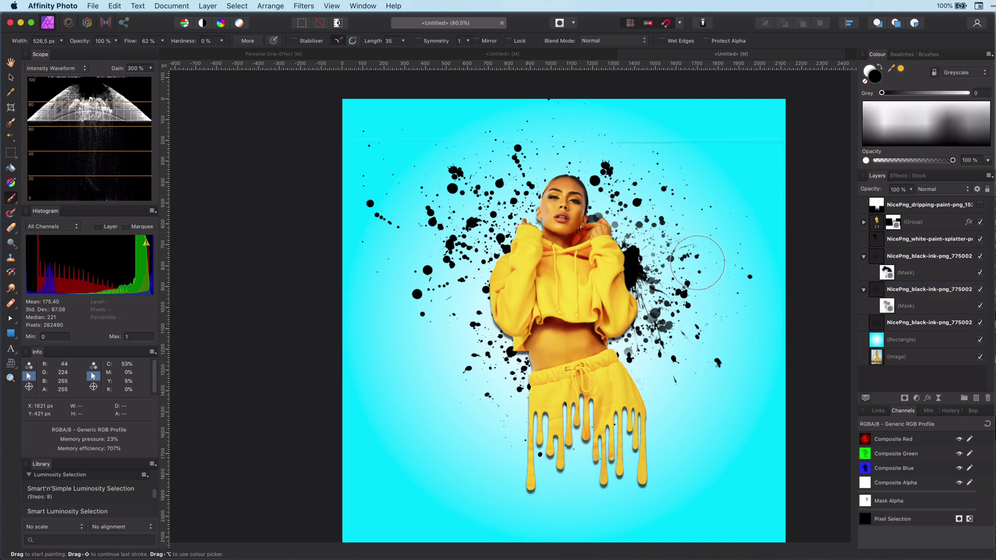
{"action": "left_click", "coordinate": [863, 257]}
{"action": "left_click", "coordinate": [864, 273]}
Group the four splatter layers and name the group "Splatter".
{"action": "left_click", "coordinate": [880, 240]}
{"action": "left_click", "coordinate": [881, 290], "text": "shift"}
{"action": "key", "text": "super+g"}
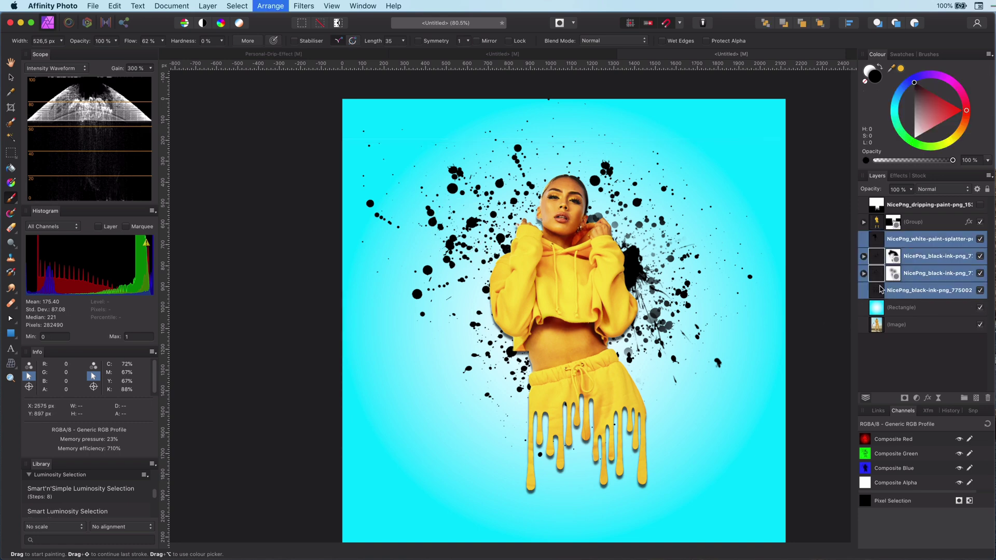
{"action": "double_click", "coordinate": [898, 240]}
{"action": "type", "text": "Splatter"}
{"action": "key", "text": "Return"}
{"action": "left_click", "coordinate": [864, 239]}
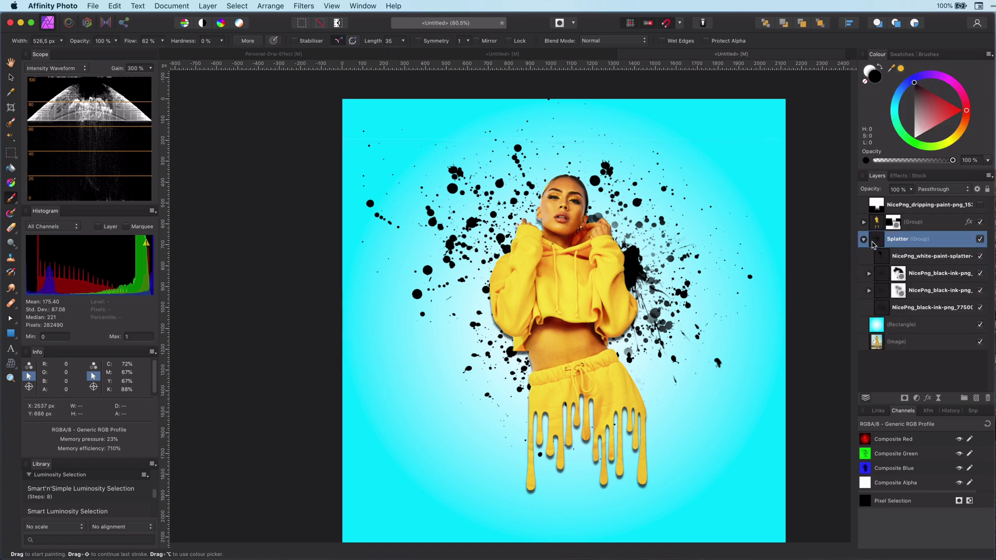
Add a Recolour adjustment with a purple-magenta hue and nest it at the top of the Splatter group.
{"action": "left_click", "coordinate": [916, 398]}
{"action": "left_click", "coordinate": [940, 434]}
{"action": "left_click_drag", "start_coordinate": [762, 467], "coordinate": [780, 472]}
{"action": "left_click", "coordinate": [654, 429]}
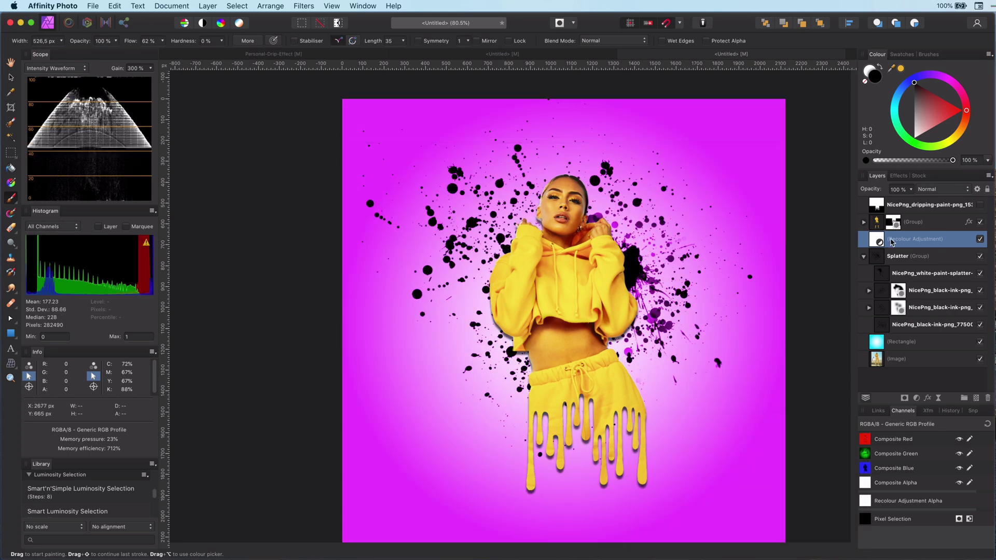
{"action": "left_click_drag", "start_coordinate": [893, 240], "coordinate": [904, 283]}
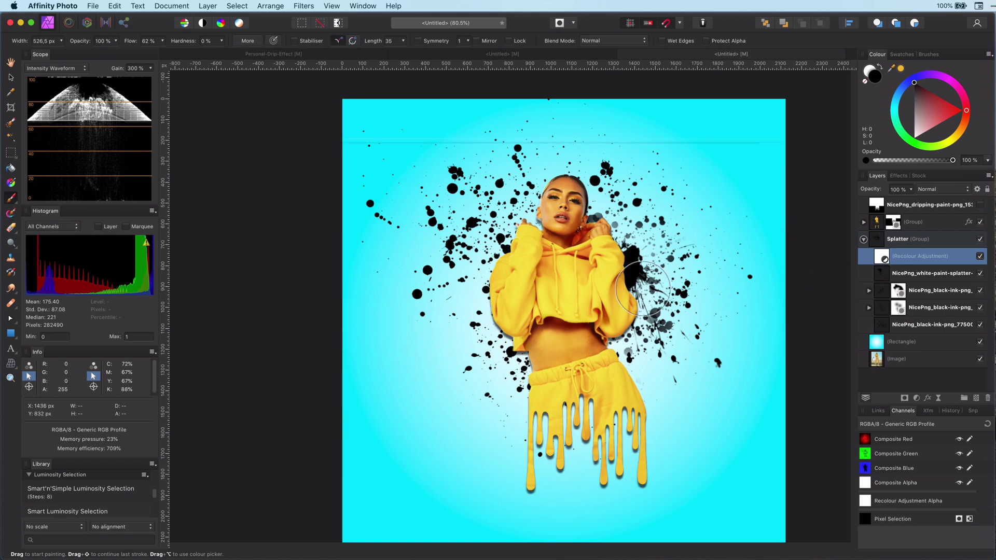
Add an HSL adjustment above the white-paint splatter layer and raise its luminosity to turn the black splatter purple.
{"action": "left_click", "coordinate": [882, 273]}
{"action": "left_click", "coordinate": [904, 398]}
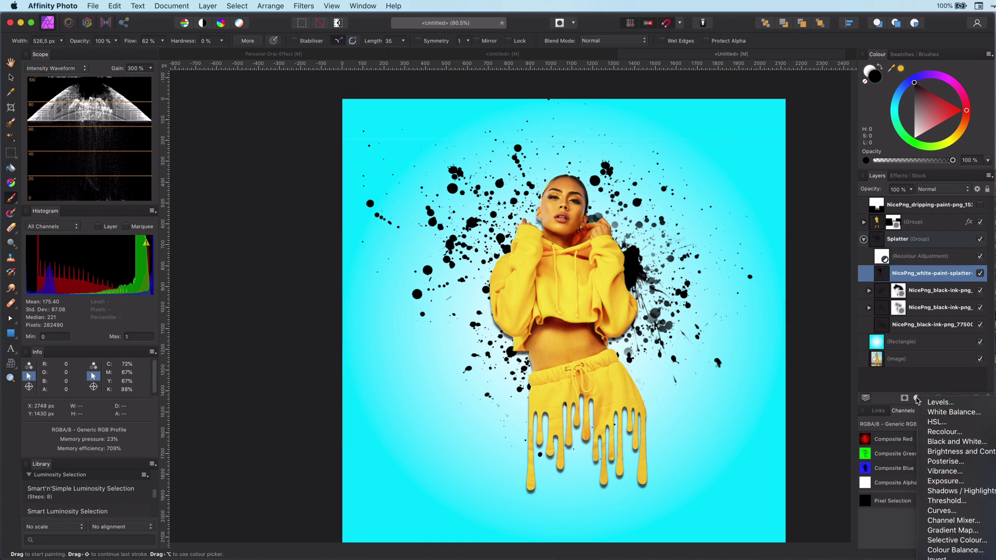
{"action": "left_click", "coordinate": [931, 422]}
{"action": "left_click_drag", "start_coordinate": [696, 506], "coordinate": [751, 507]}
{"action": "left_click", "coordinate": [653, 298]}
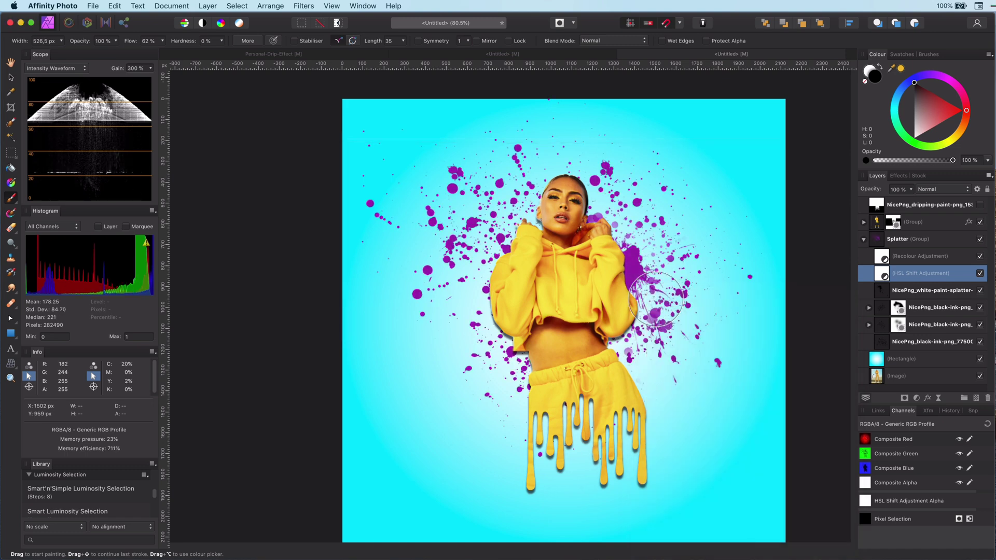
Adjust the outer colour of the background rectangle's elliptical gradient to H 187, S 99, L 55.
{"action": "left_click", "coordinate": [877, 359]}
{"action": "key", "text": "super+0"}
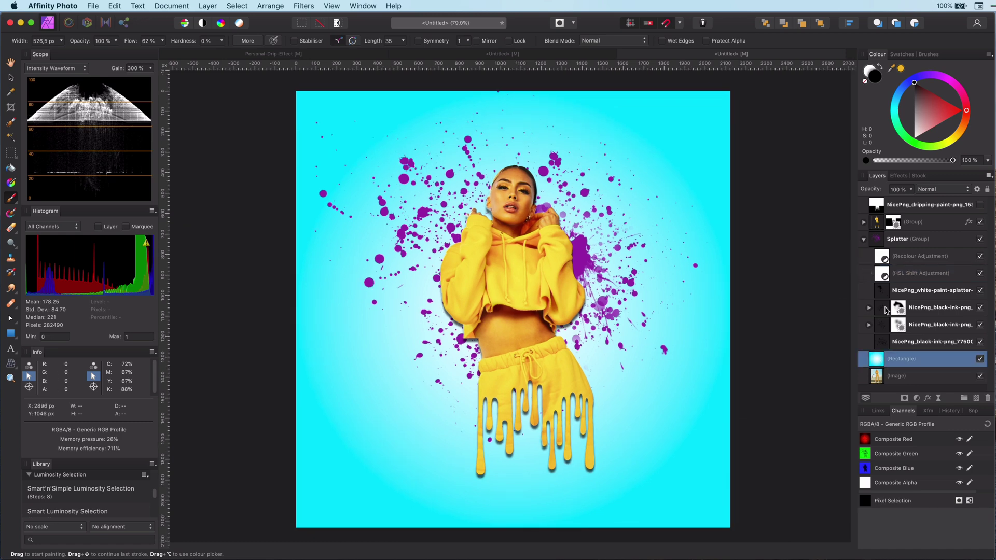
{"action": "key", "text": "g"}
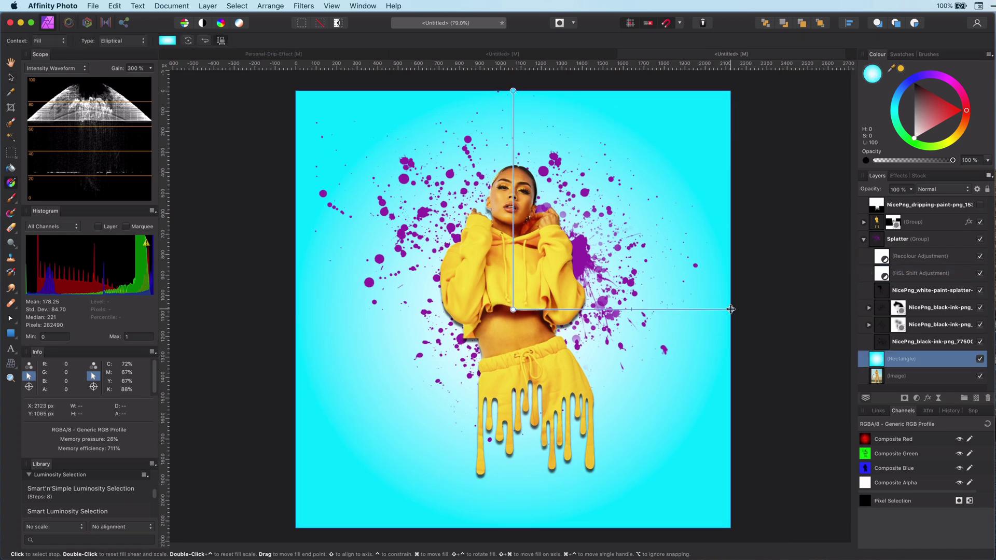
{"action": "mouse_move", "coordinate": [904, 107]}
{"action": "left_mouse_down"}
{"action": "mouse_move", "coordinate": [891, 106]}
{"action": "mouse_move", "coordinate": [903, 104]}
{"action": "left_mouse_up"}
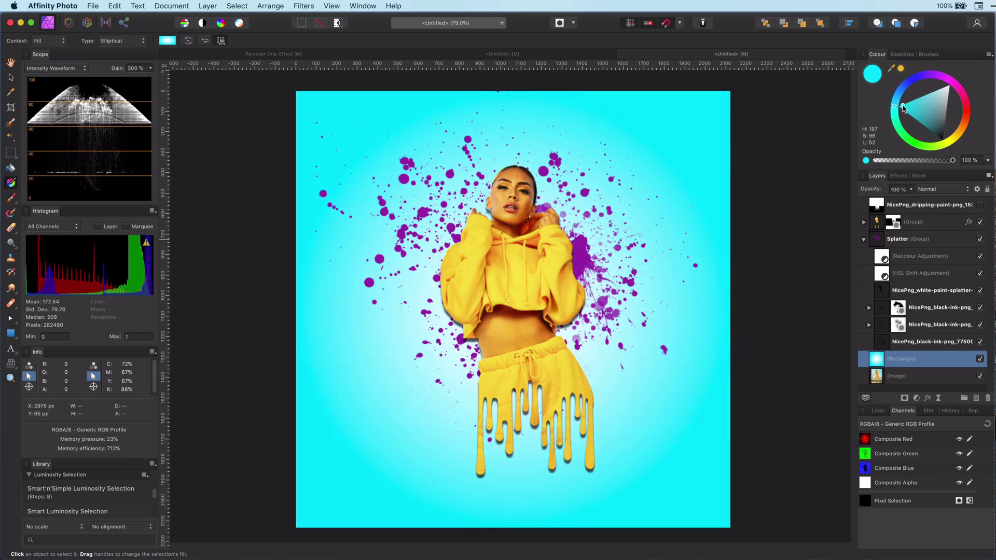
Hide the Recolour and HSL adjustments inside the Splatter group.
{"action": "left_click", "coordinate": [908, 291]}
{"action": "left_click", "coordinate": [900, 241]}
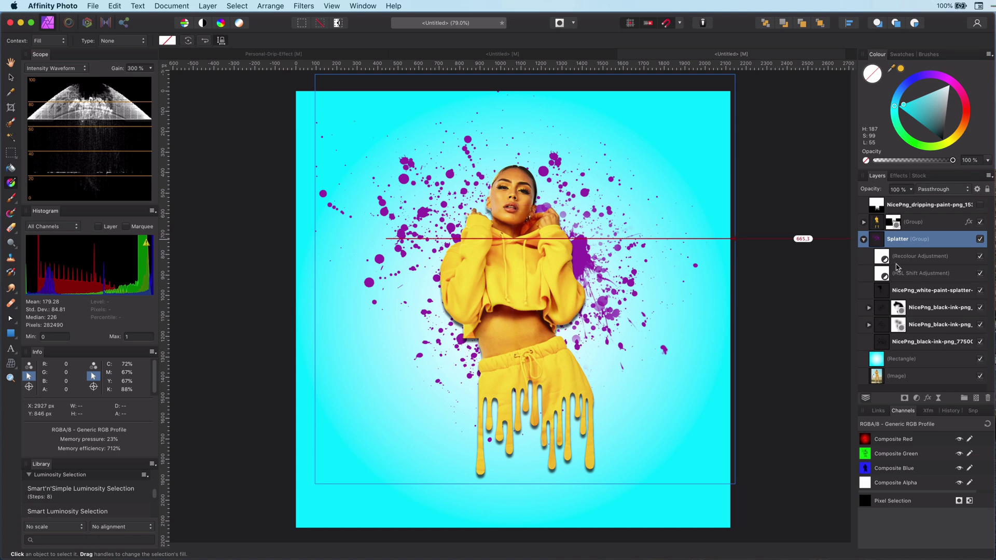
{"action": "left_click", "coordinate": [921, 259]}
{"action": "left_click", "coordinate": [979, 256]}
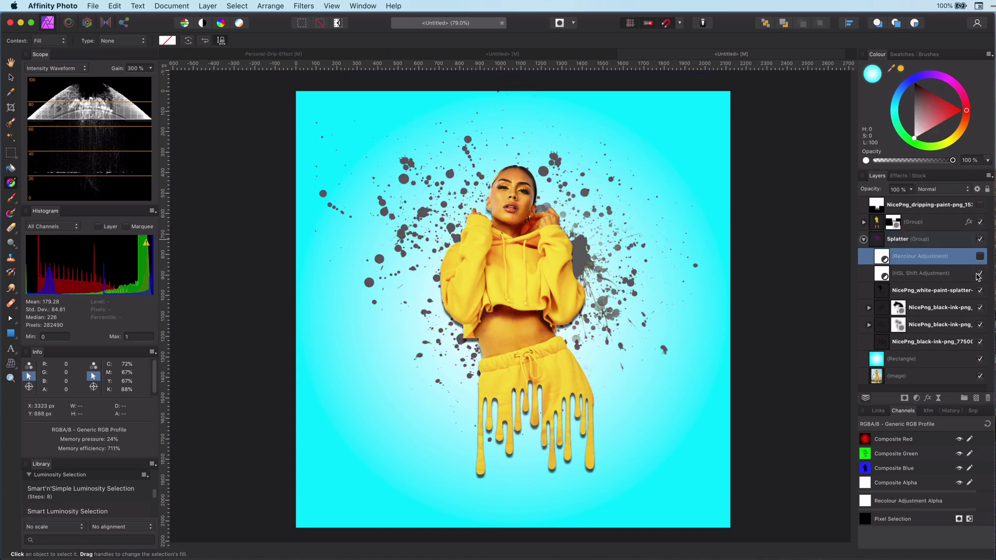
Apply a Colour Overlay effect in a dark purple-magenta to the Splatter group.
{"action": "left_click", "coordinate": [877, 242]}
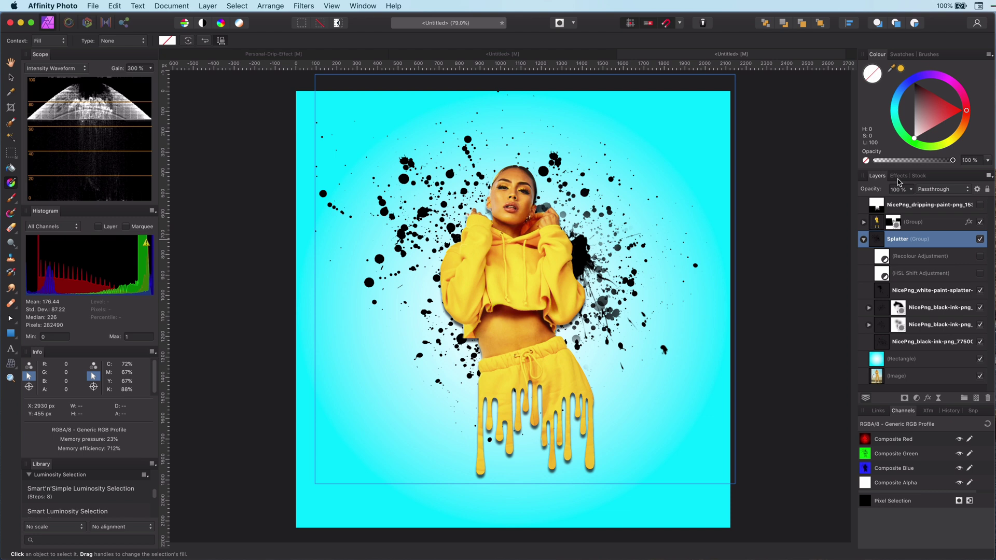
{"action": "left_click", "coordinate": [899, 177]}
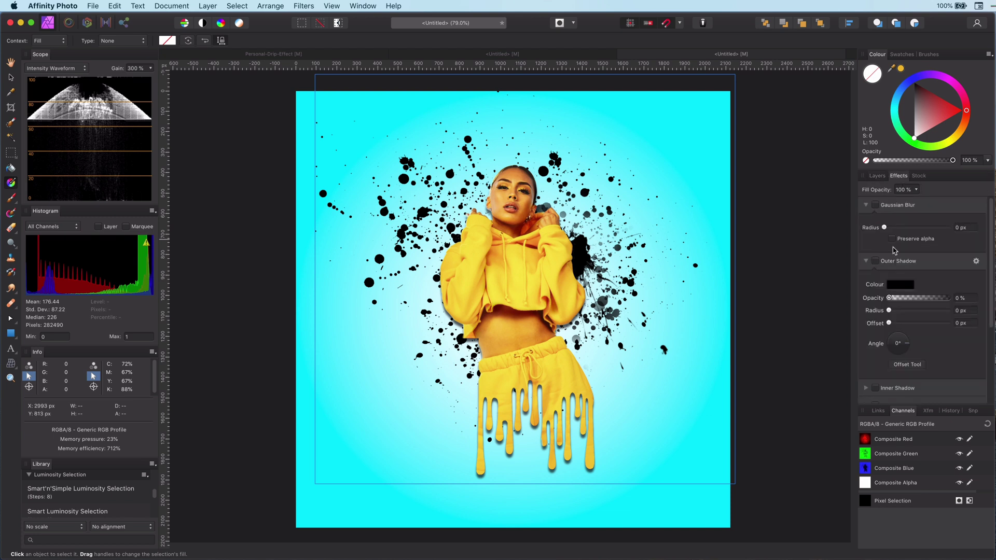
{"action": "left_click", "coordinate": [866, 205]}
{"action": "left_click", "coordinate": [865, 222]}
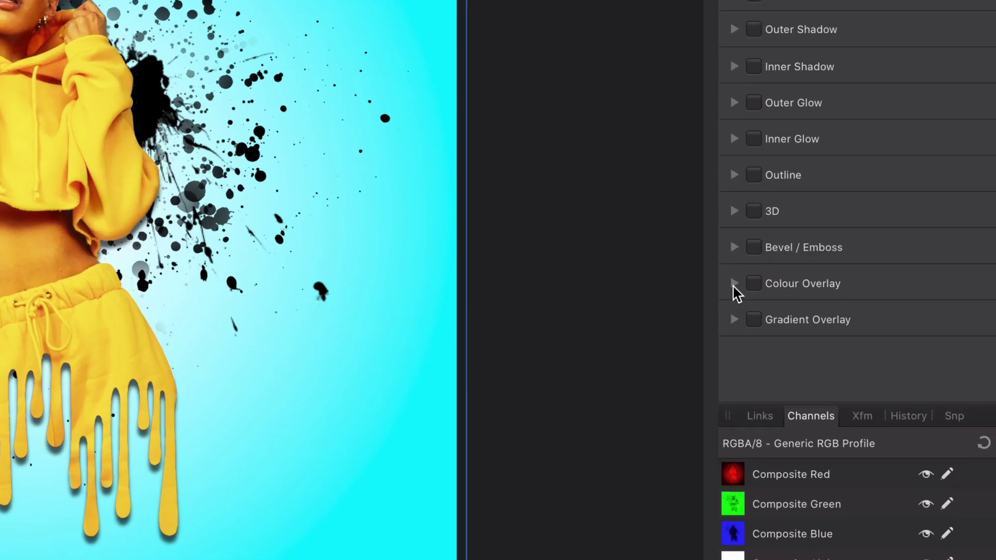
{"action": "left_click", "coordinate": [876, 346]}
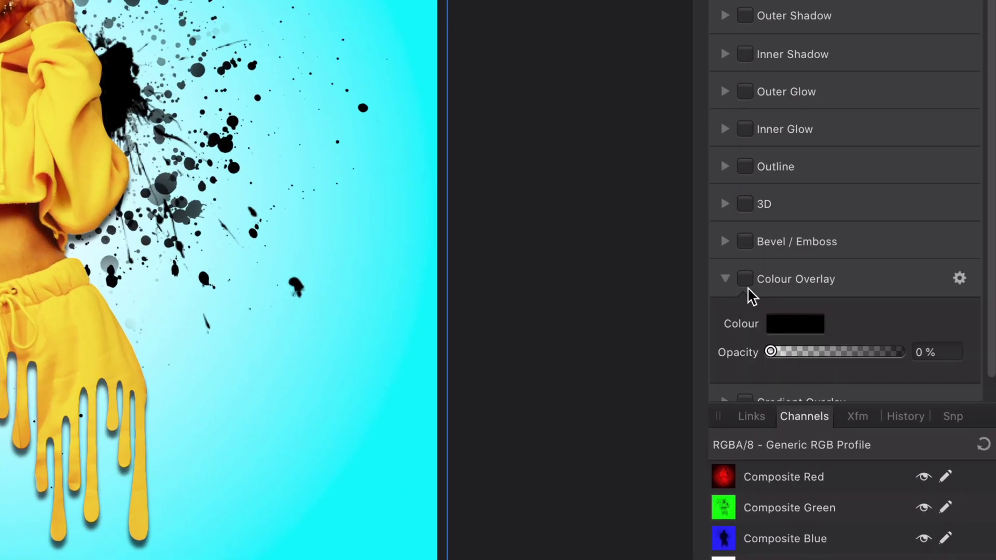
{"action": "left_click", "coordinate": [796, 324]}
{"action": "left_click", "coordinate": [950, 430]}
{"action": "left_click", "coordinate": [942, 441]}
{"action": "left_click", "coordinate": [876, 457]}
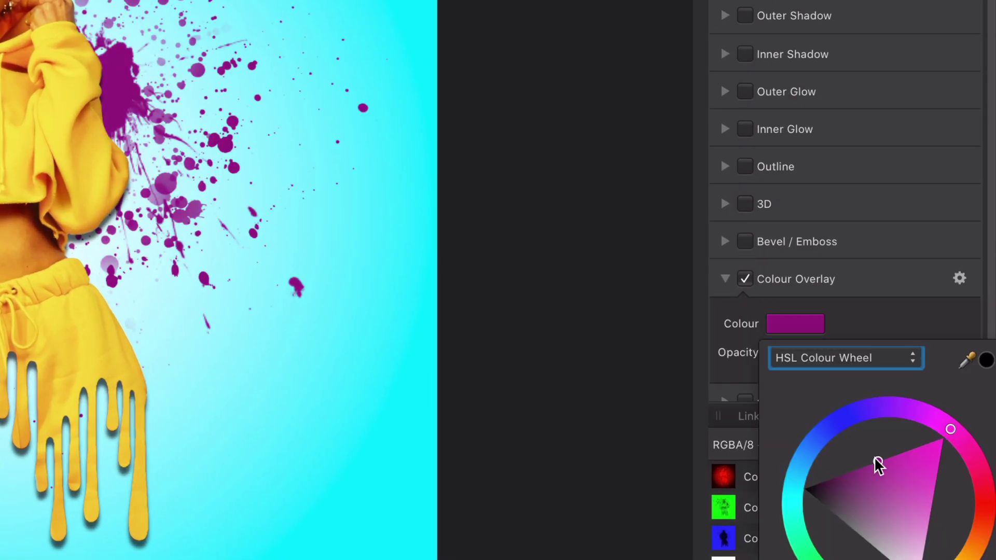
{"action": "left_click", "coordinate": [865, 320]}
{"action": "left_click", "coordinate": [725, 278]}
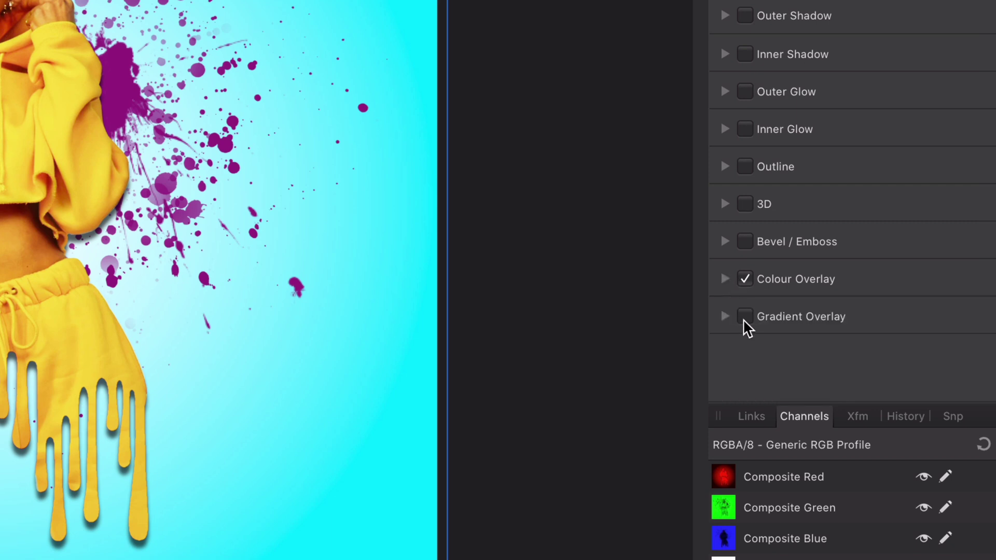
{"action": "left_click", "coordinate": [743, 318]}
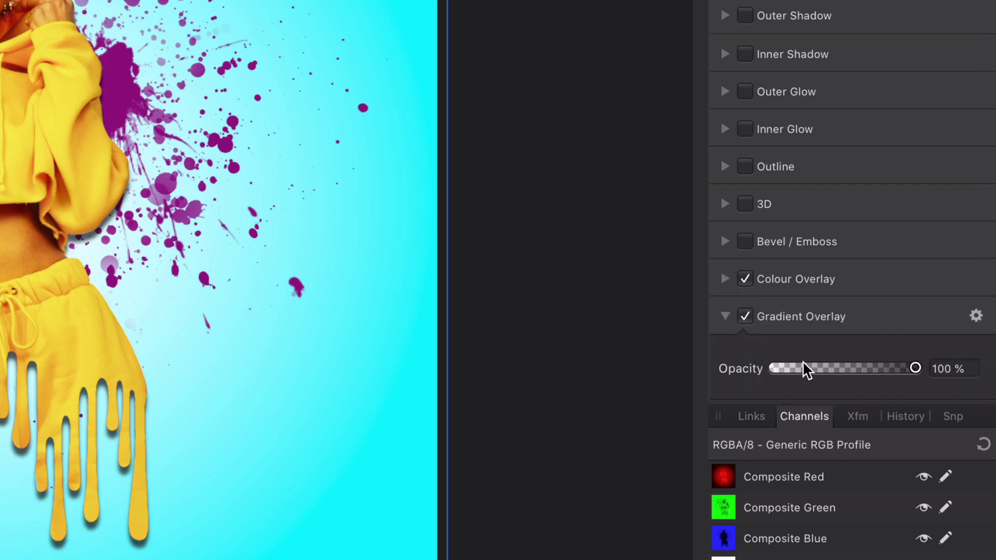
{"action": "left_click", "coordinate": [746, 318]}
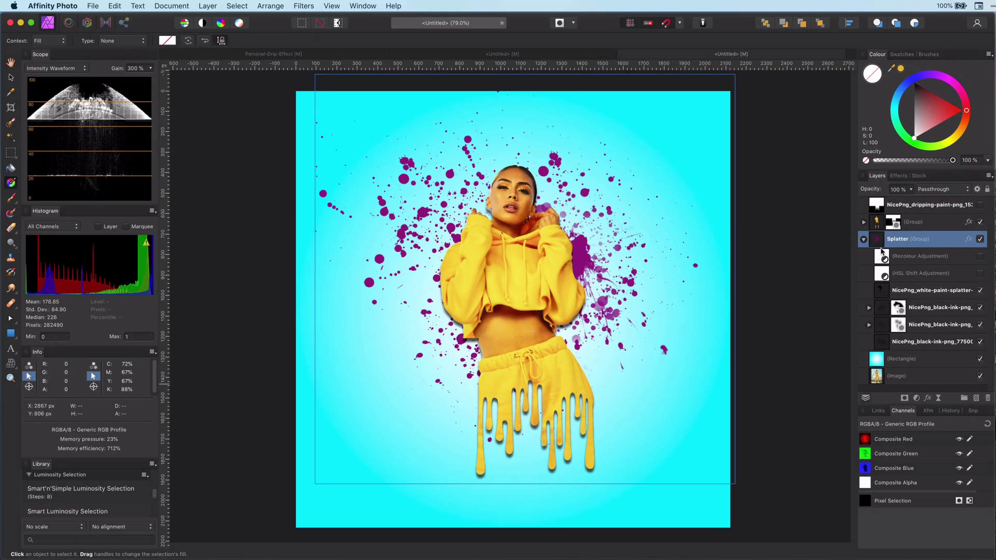
{"action": "left_click", "coordinate": [864, 239]}
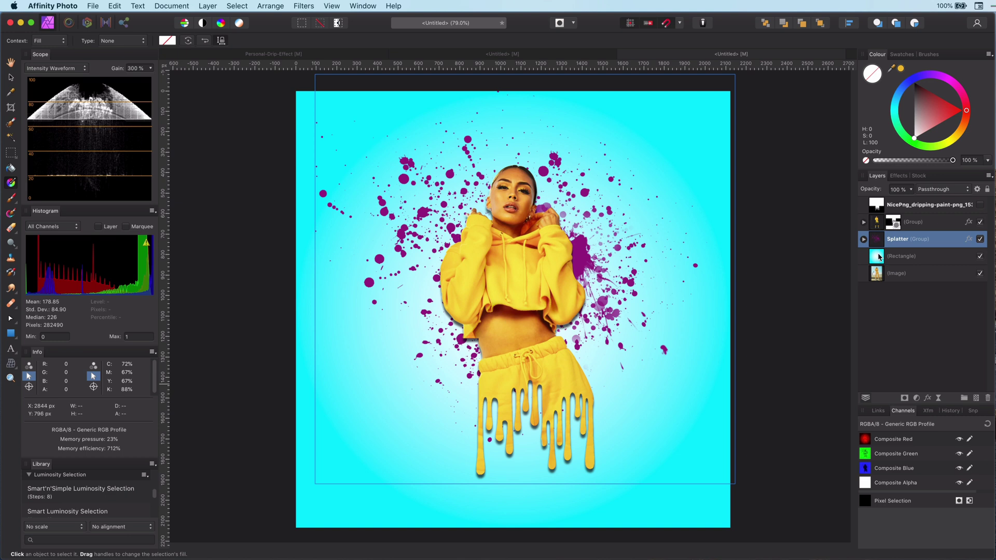
Add a Curves adjustment above the background rectangle, lowering the shadows and midtones and slightly lifting the highlights.
{"action": "left_click", "coordinate": [878, 254]}
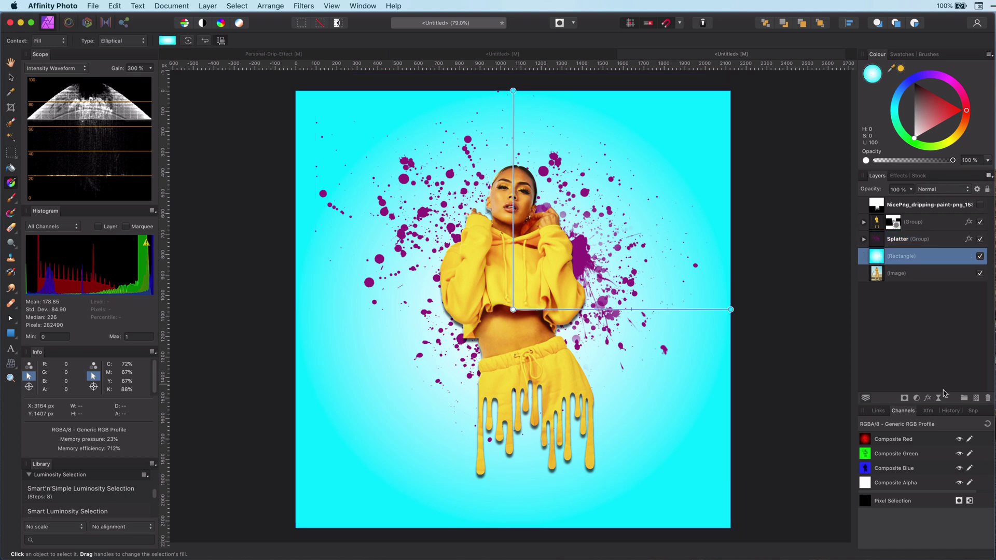
{"action": "left_click", "coordinate": [917, 400]}
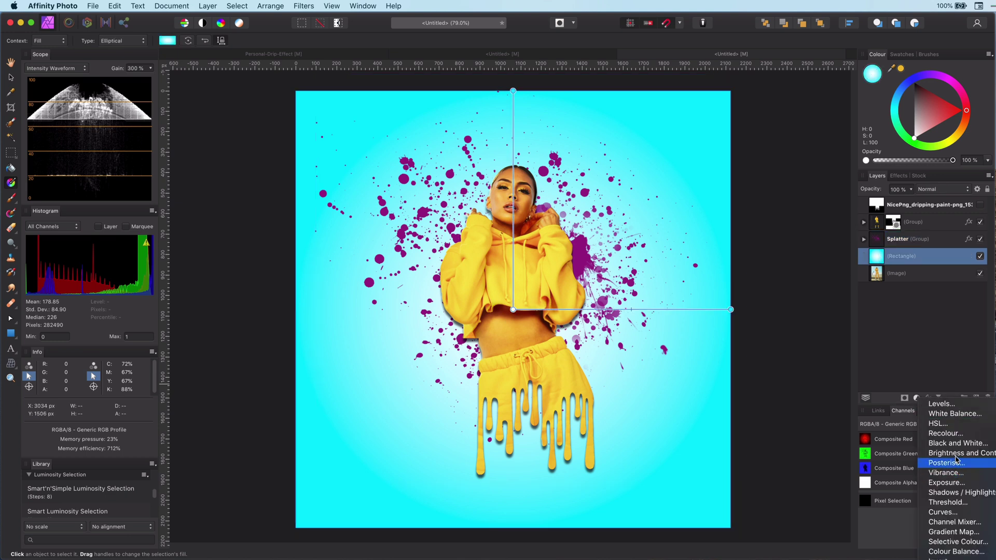
{"action": "left_click", "coordinate": [944, 513]}
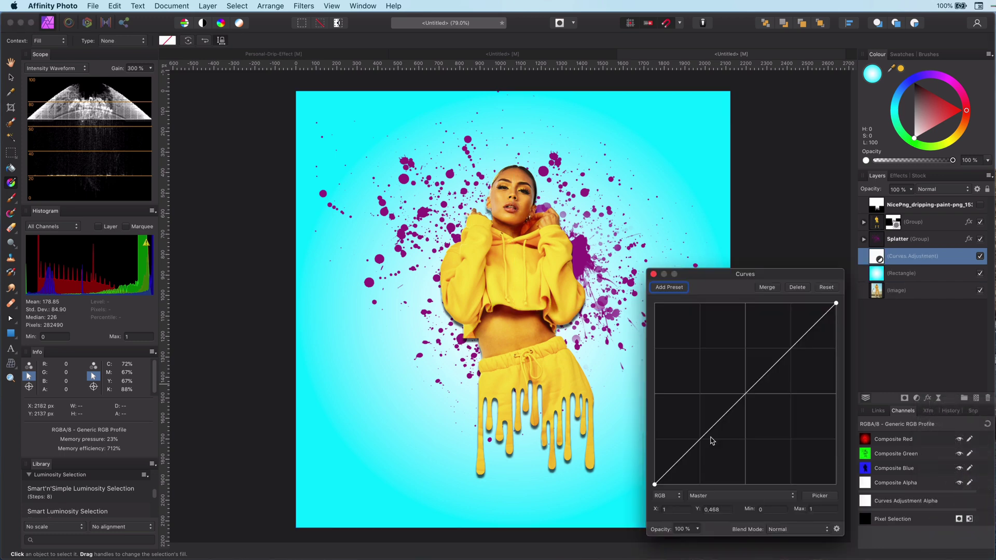
{"action": "left_click_drag", "start_coordinate": [758, 387], "coordinate": [780, 382]}
{"action": "left_click_drag", "start_coordinate": [688, 460], "coordinate": [689, 466]}
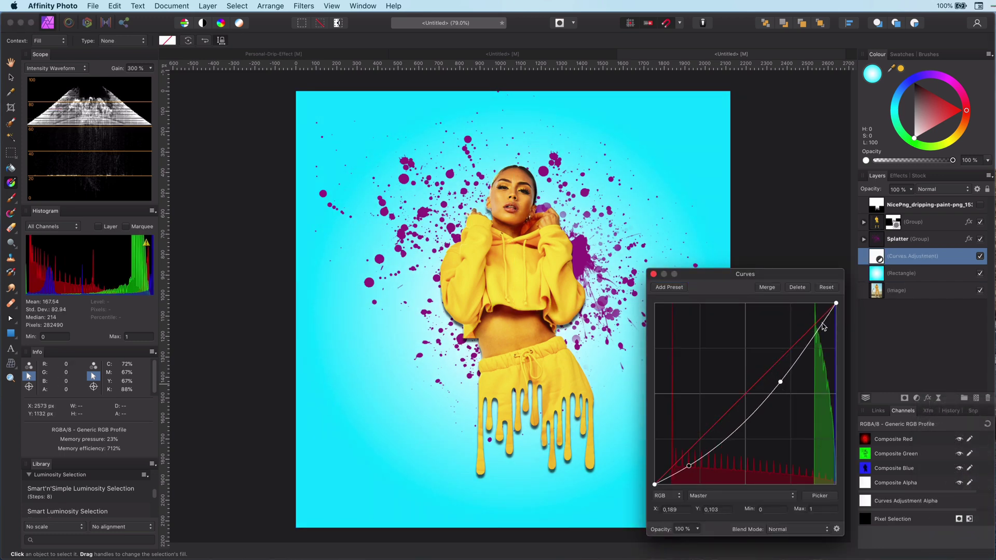
{"action": "left_click_drag", "start_coordinate": [818, 330], "coordinate": [821, 321]}
{"action": "left_click", "coordinate": [654, 274]}
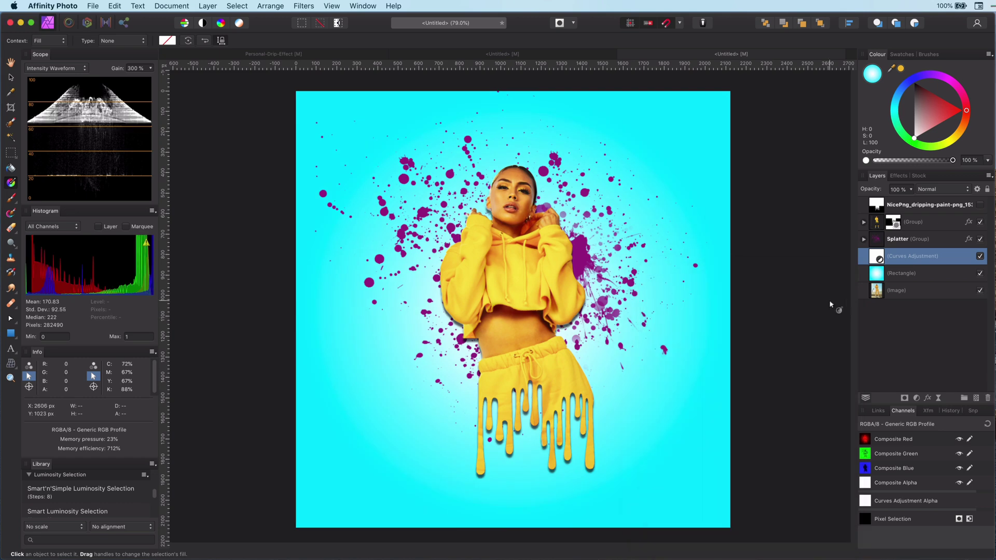
Group the Curves adjustment and rectangle as "background", and delete the hidden dripping-paint layer.
{"action": "left_click", "coordinate": [899, 277], "text": "shift"}
{"action": "key", "text": "super+g"}
{"action": "double_click", "coordinate": [895, 257]}
{"action": "key", "text": "Return"}
{"action": "left_click", "coordinate": [922, 205]}
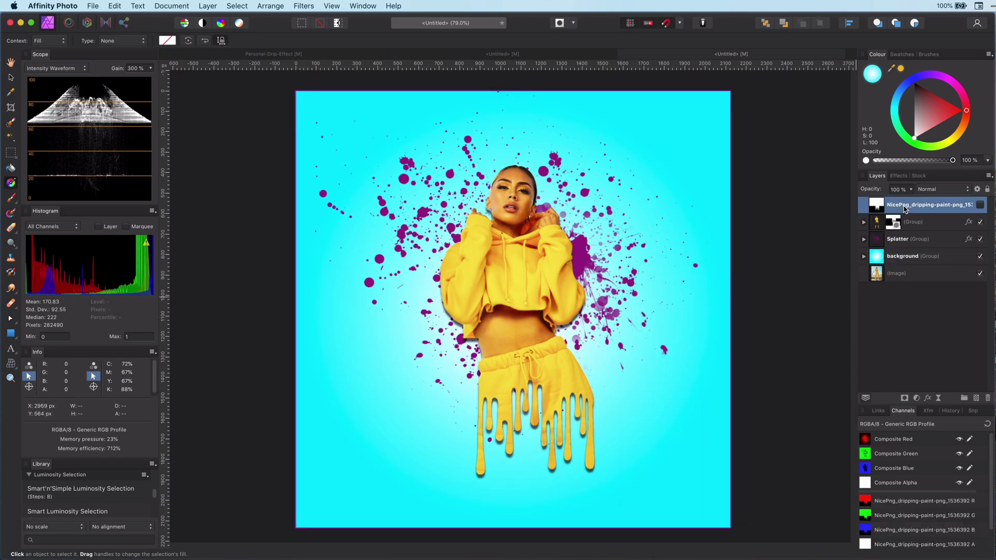
{"action": "key", "text": "Delete"}
Move the original photo layer to the top of the layer stack and shift it down to line up with the cut-out woman.
{"action": "left_click", "coordinate": [914, 205]}
{"action": "left_click", "coordinate": [914, 239], "text": "shift"}
{"action": "left_click", "coordinate": [980, 239]}
{"action": "left_click", "coordinate": [906, 256]}
{"action": "left_click", "coordinate": [12, 79]}
{"action": "left_click_drag", "start_coordinate": [913, 256], "coordinate": [893, 190]}
{"action": "left_click", "coordinate": [980, 256]}
{"action": "left_click", "coordinate": [980, 239]}
{"action": "left_click", "coordinate": [980, 222]}
{"action": "left_click_drag", "start_coordinate": [554, 293], "coordinate": [556, 334]}
{"action": "left_click_drag", "start_coordinate": [911, 190], "coordinate": [940, 191]}
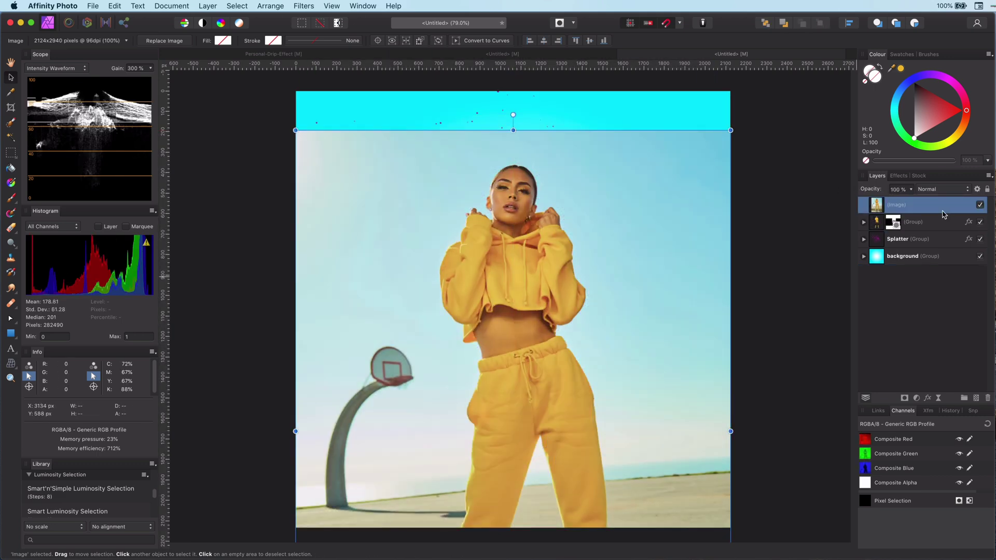
Hide the original photo layer and toggle its visibility to compare the picture before and after the effect.
{"action": "left_click", "coordinate": [981, 206]}
{"action": "left_click", "coordinate": [761, 289]}
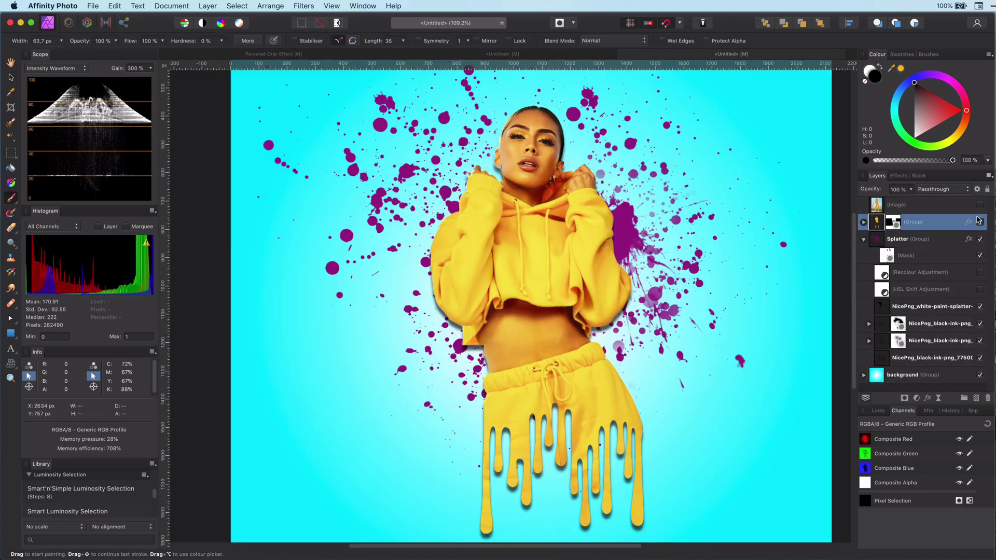
{"action": "left_click", "coordinate": [981, 205]}
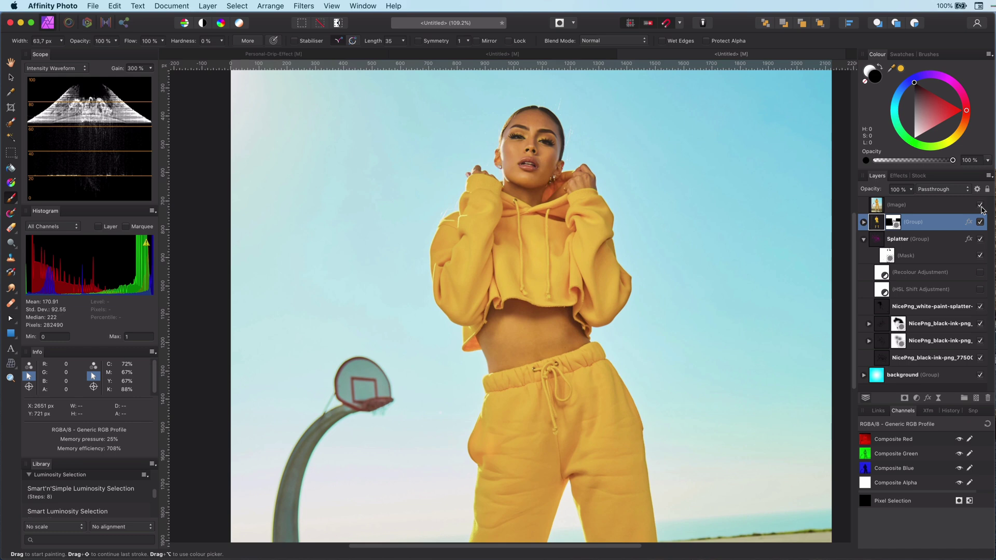
{"action": "left_click", "coordinate": [981, 205]}
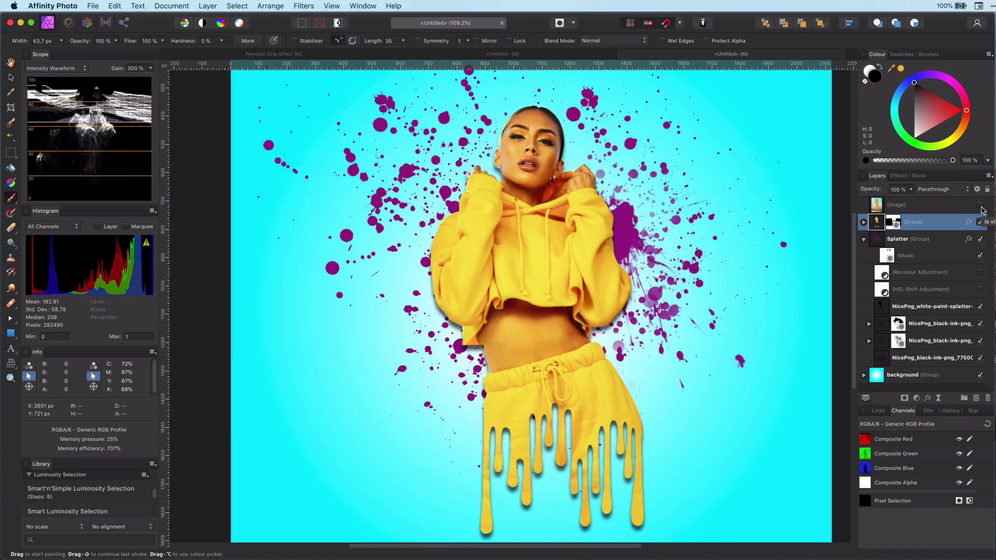